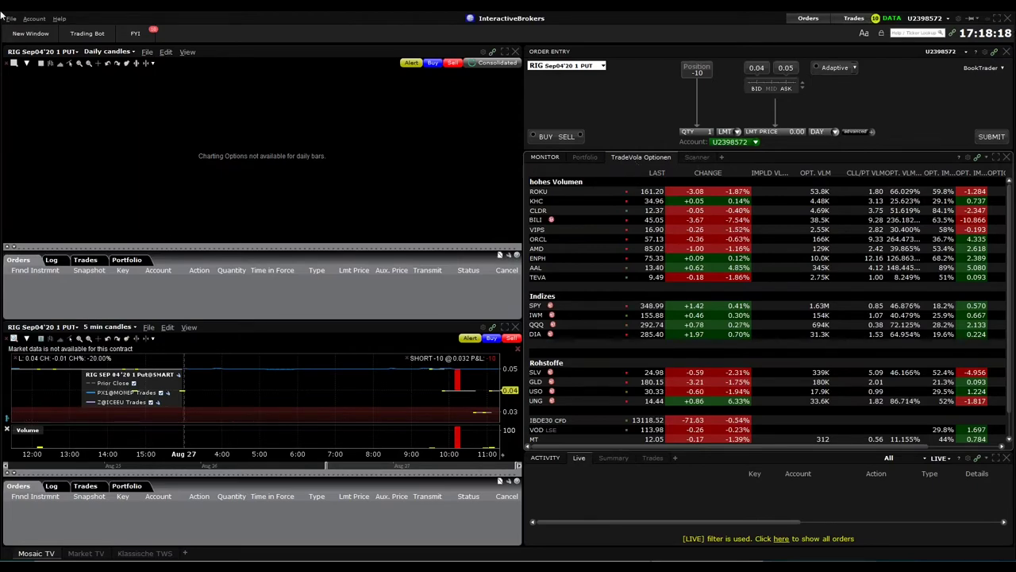
# Step: Open a new Dividend Calendar window from the Fundamentals tools
pyautogui.click(29, 33)
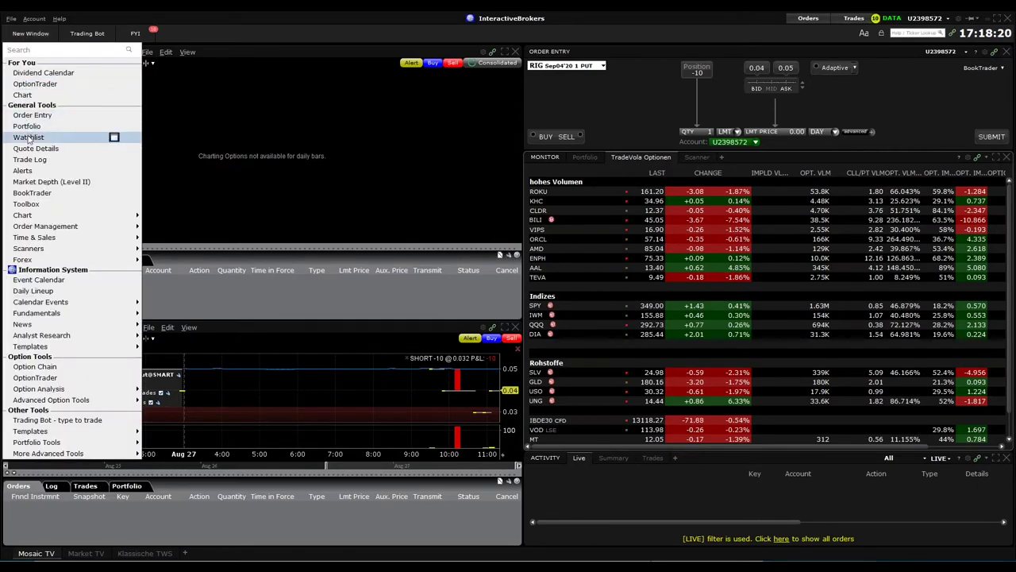
pyautogui.moveTo(62, 335)
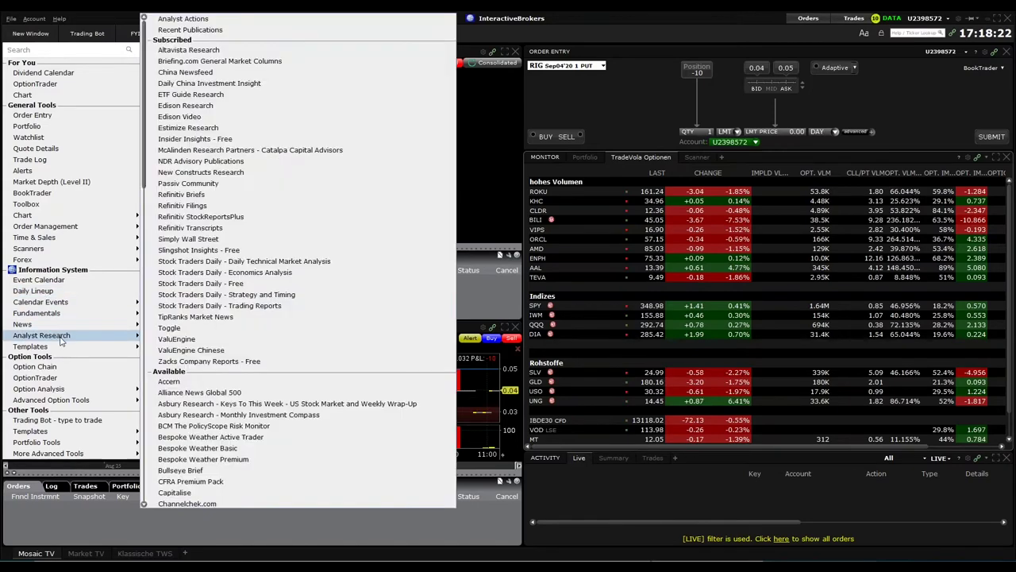
pyautogui.moveTo(62, 315)
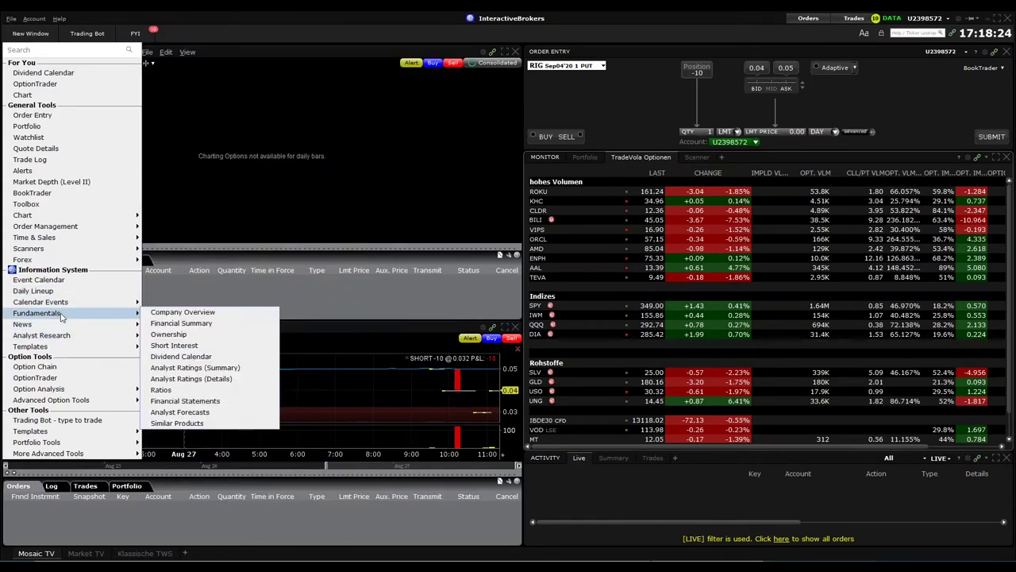
pyautogui.click(189, 359)
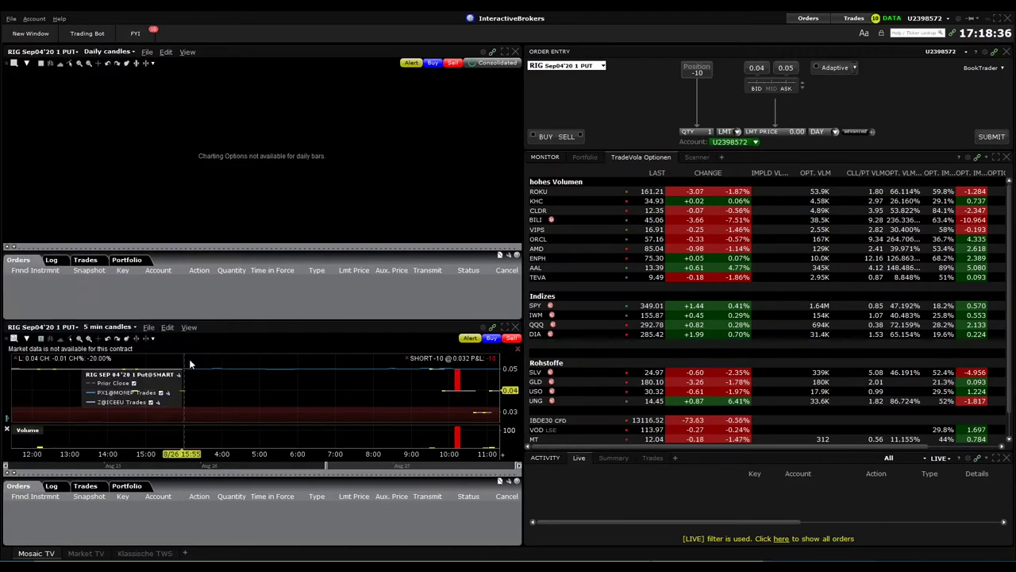
# Step: Load the VZ stock in the daily and 5-minute charts and enlarge the charts over the orders panels
pyautogui.click(40, 51)
pyautogui.write('VZ')
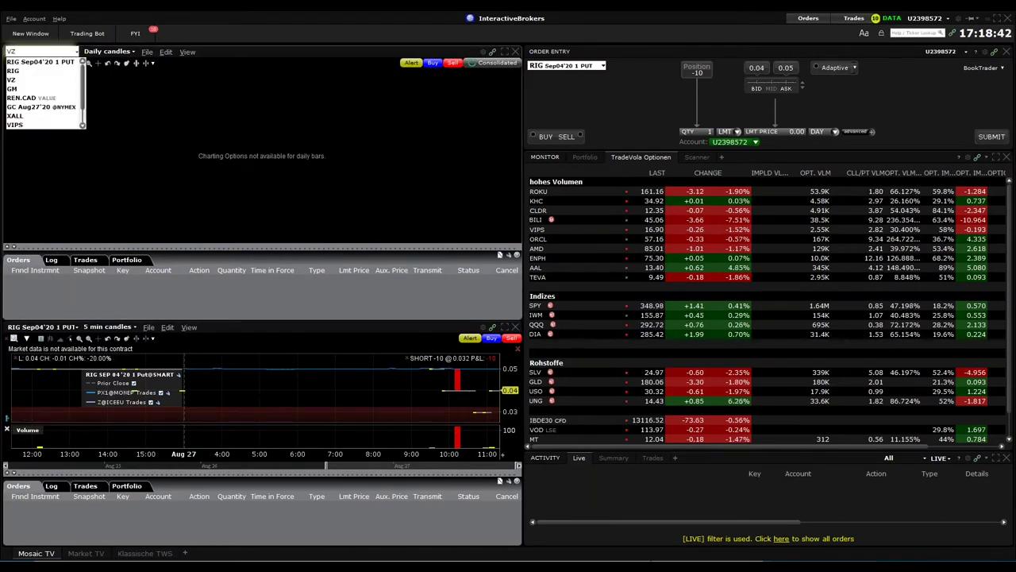
pyautogui.press('Return')
pyautogui.press('Return')
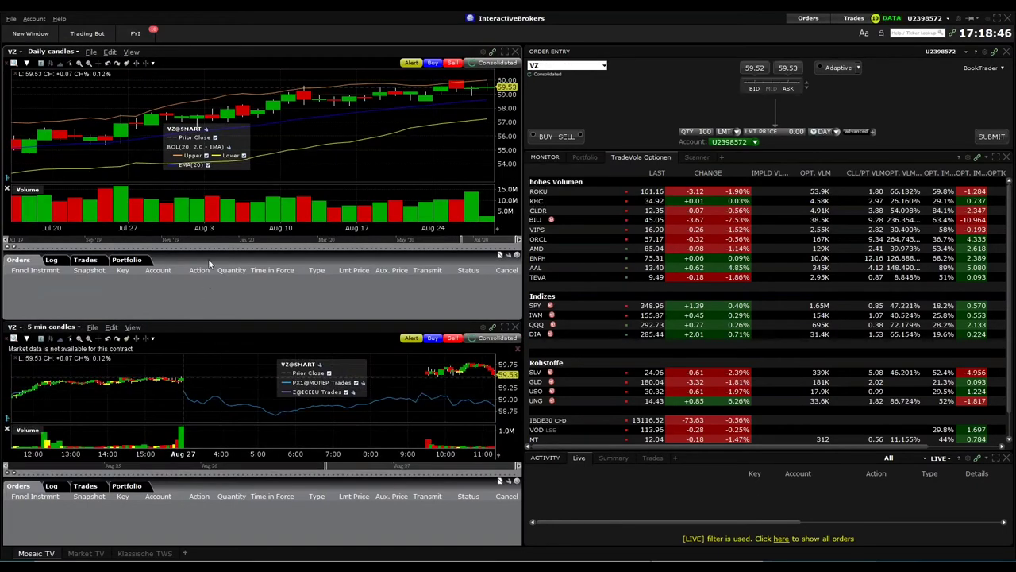
pyautogui.moveTo(200, 252); pyautogui.dragTo(200, 313)
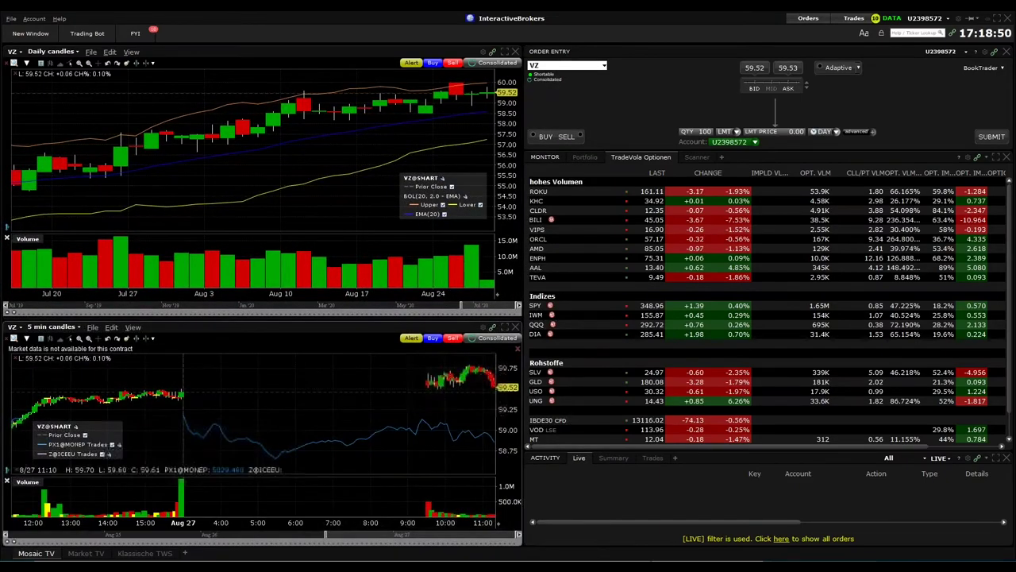
# Step: Bring the VZ Dividend Calendar over the workspace and examine the declaration, ex-date and payment dates of its historical dividends
pyautogui.moveTo(874, 65); pyautogui.dragTo(565, 32)
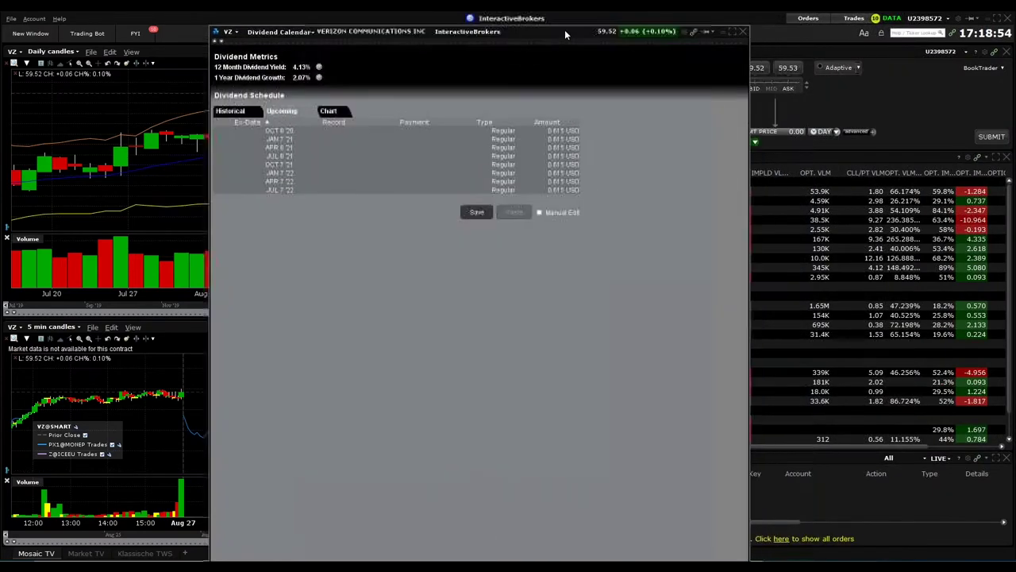
pyautogui.click(238, 116)
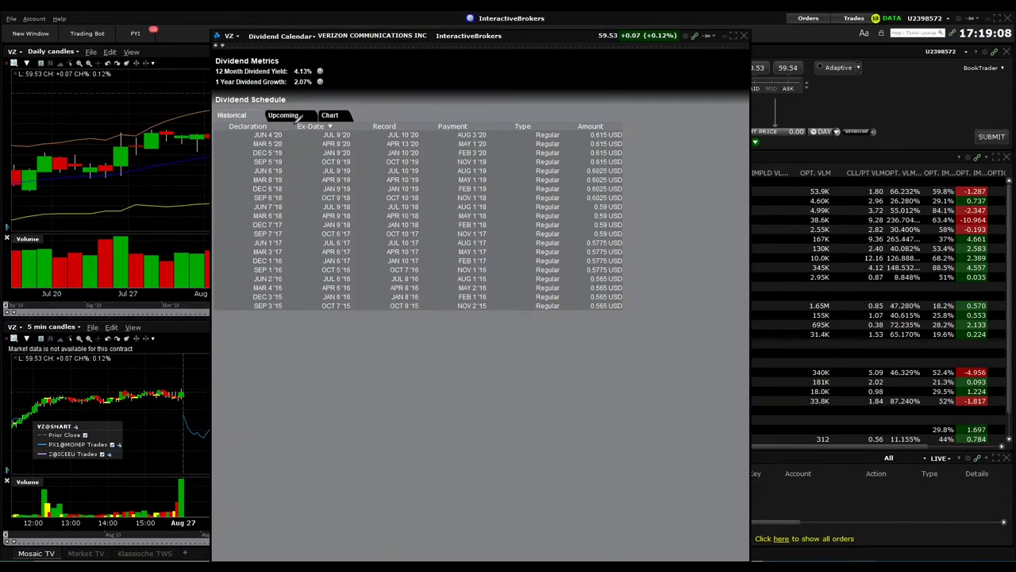
pyautogui.moveTo(296, 131)
pyautogui.mouseDown()
pyautogui.moveTo(345, 129)
pyautogui.moveTo(350, 114)
pyautogui.moveTo(322, 108)
pyautogui.moveTo(295, 126)
pyautogui.mouseUp()
pyautogui.moveTo(228, 119)
pyautogui.mouseDown()
pyautogui.moveTo(229, 132)
pyautogui.moveTo(269, 126)
pyautogui.moveTo(278, 112)
pyautogui.moveTo(255, 108)
pyautogui.moveTo(230, 123)
pyautogui.mouseUp()
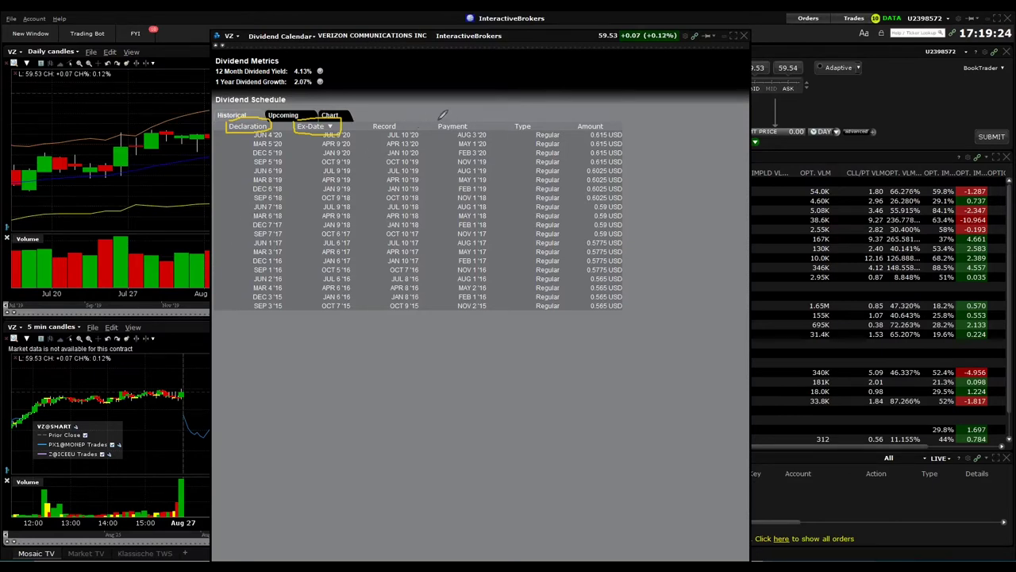
pyautogui.moveTo(435, 133)
pyautogui.mouseDown()
pyautogui.moveTo(480, 127)
pyautogui.moveTo(472, 116)
pyautogui.mouseUp()
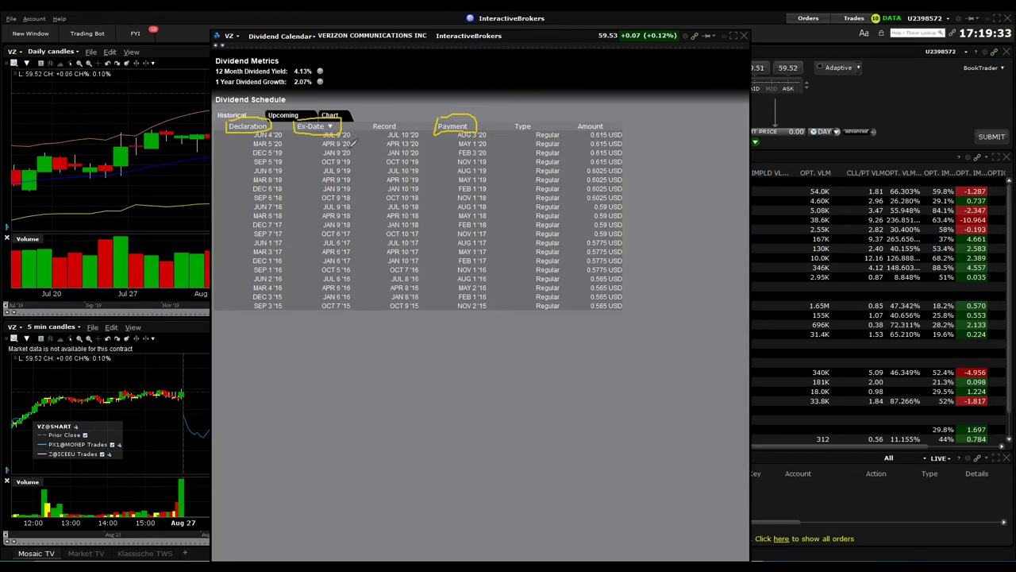
pyautogui.moveTo(349, 141)
pyautogui.mouseDown()
pyautogui.moveTo(397, 159)
pyautogui.moveTo(454, 163)
pyautogui.moveTo(466, 149)
pyautogui.mouseUp()
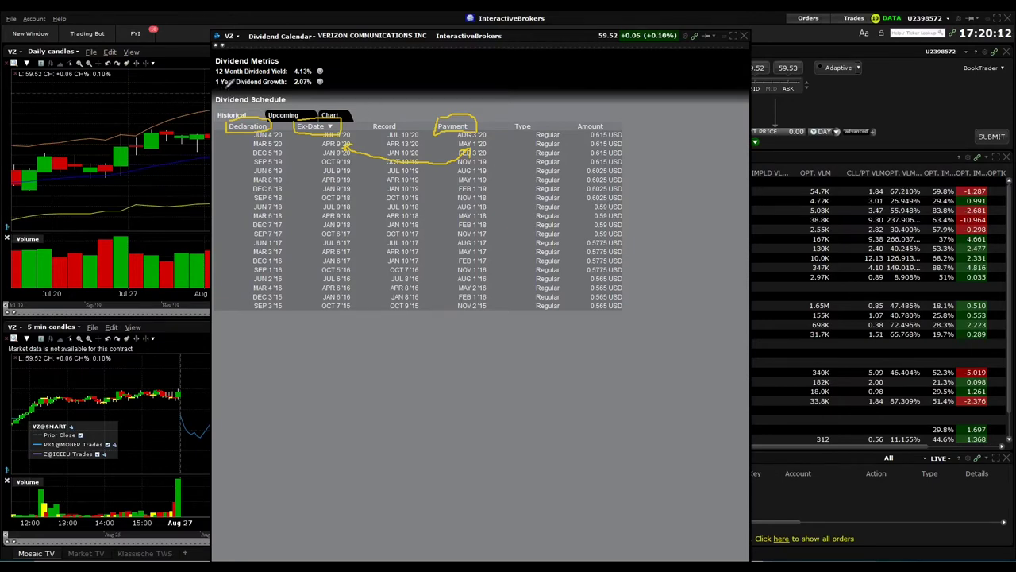
# Step: Examine VZ's 12-month dividend yield, 1-year dividend growth, latest dividend amount and last share price
pyautogui.moveTo(227, 80); pyautogui.dragTo(319, 84)
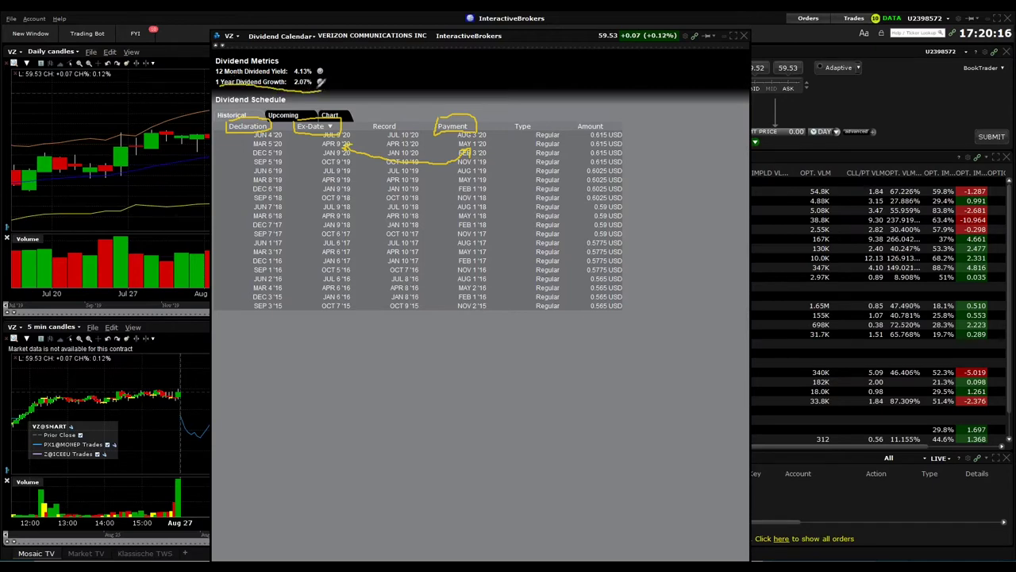
pyautogui.moveTo(217, 70)
pyautogui.mouseDown()
pyautogui.moveTo(305, 71)
pyautogui.moveTo(305, 55)
pyautogui.moveTo(220, 47)
pyautogui.mouseUp()
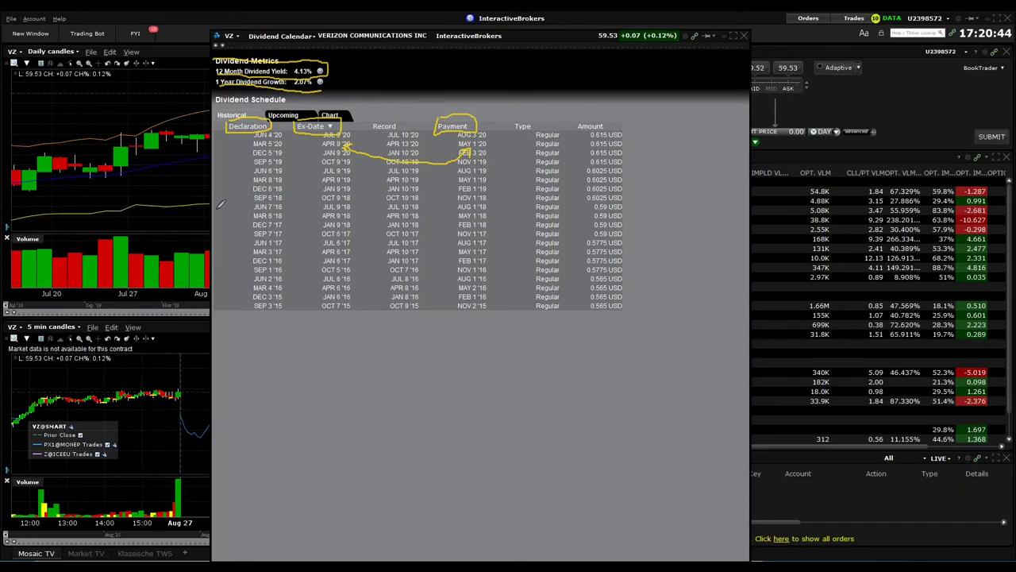
pyautogui.moveTo(585, 127)
pyautogui.mouseDown()
pyautogui.moveTo(595, 142)
pyautogui.moveTo(627, 142)
pyautogui.moveTo(632, 125)
pyautogui.moveTo(575, 124)
pyautogui.mouseUp()
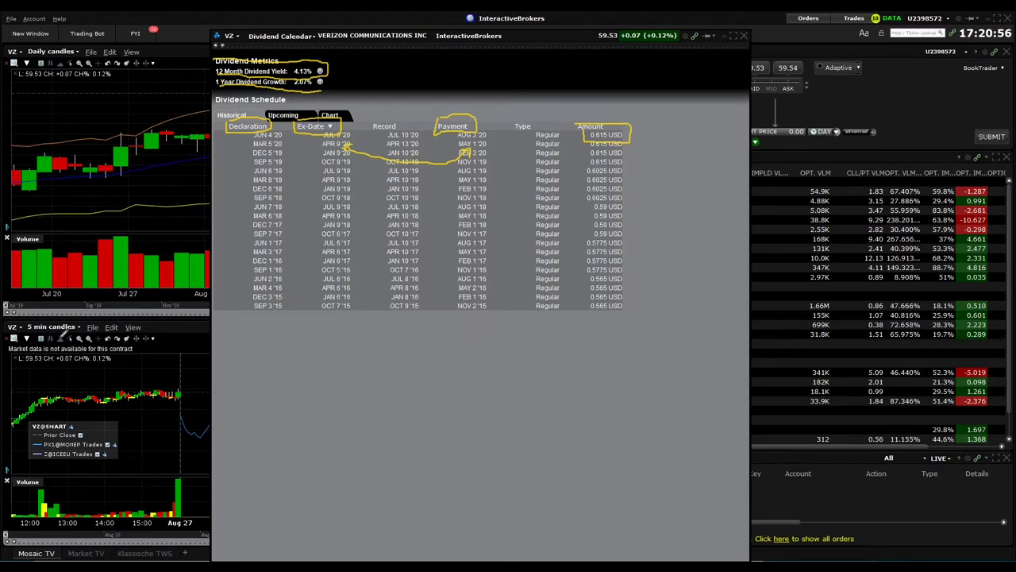
pyautogui.moveTo(12, 338)
pyautogui.mouseDown()
pyautogui.moveTo(31, 364)
pyautogui.moveTo(52, 362)
pyautogui.moveTo(49, 343)
pyautogui.moveTo(26, 340)
pyautogui.mouseUp()
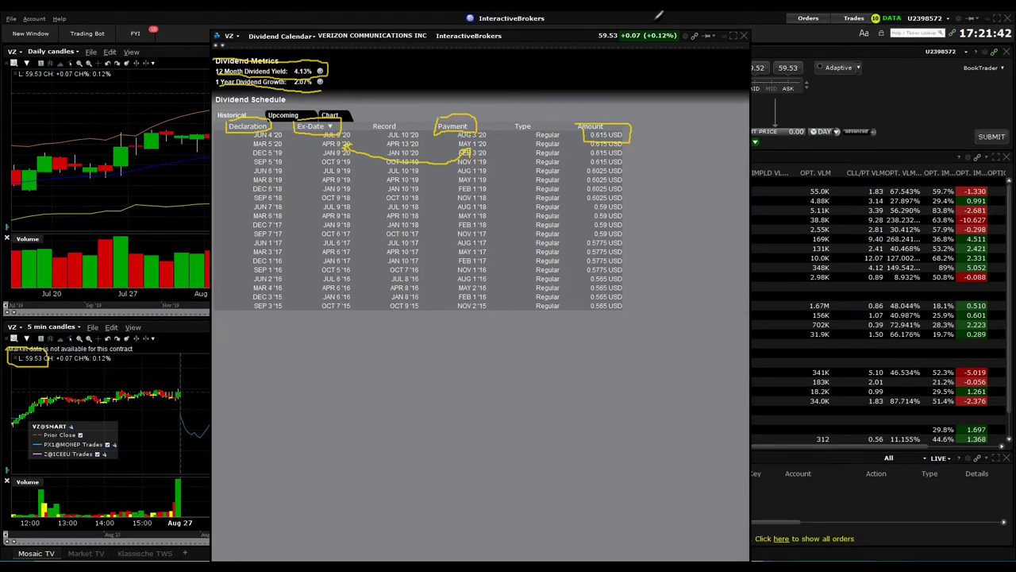
pyautogui.press('e')
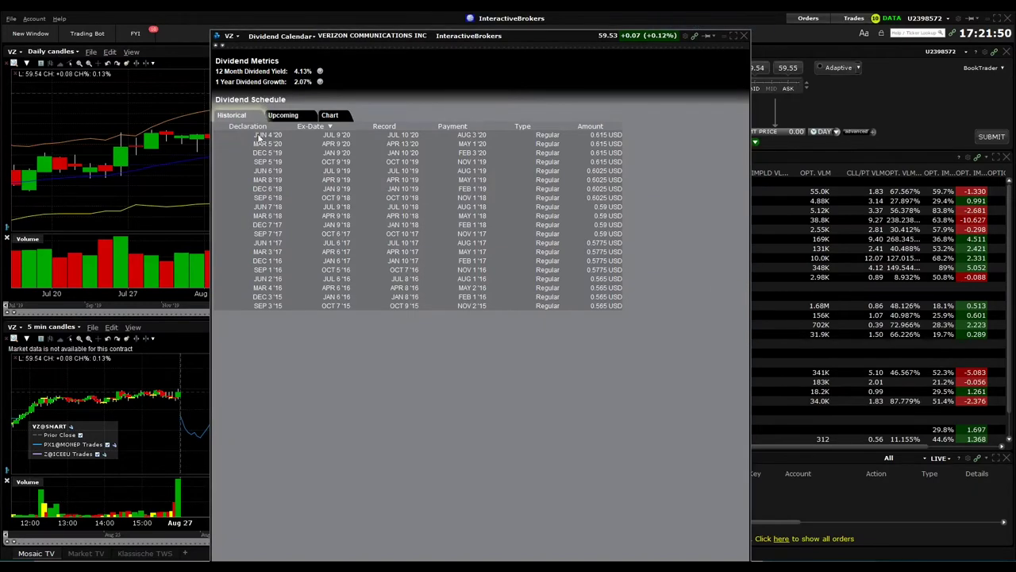
# Step: Show VZ's upcoming dividends and examine their expected ex-dates
pyautogui.click(284, 117)
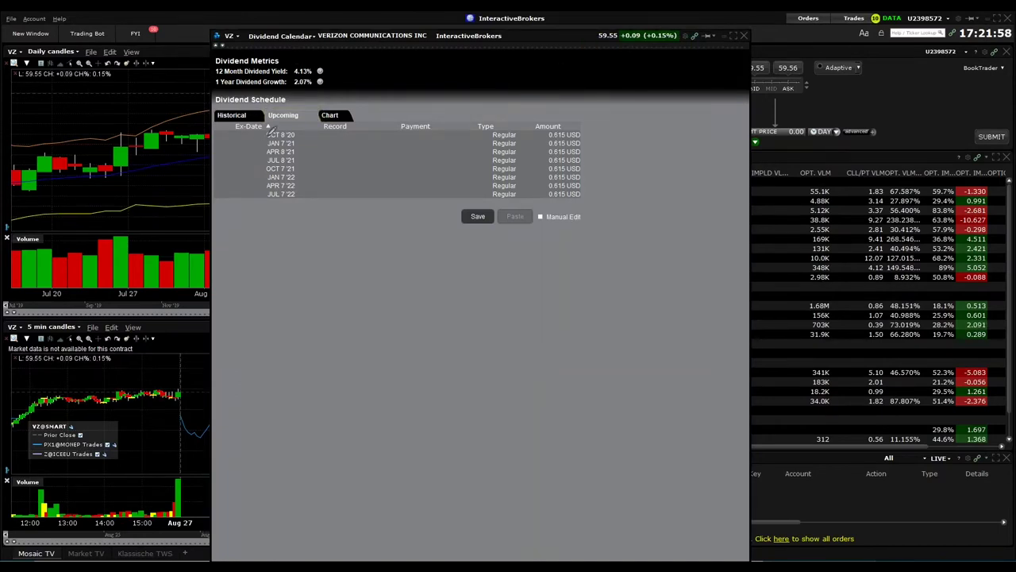
pyautogui.moveTo(268, 129)
pyautogui.mouseDown()
pyautogui.moveTo(256, 163)
pyautogui.moveTo(263, 196)
pyautogui.moveTo(287, 208)
pyautogui.moveTo(315, 181)
pyautogui.moveTo(319, 131)
pyautogui.moveTo(301, 118)
pyautogui.mouseUp()
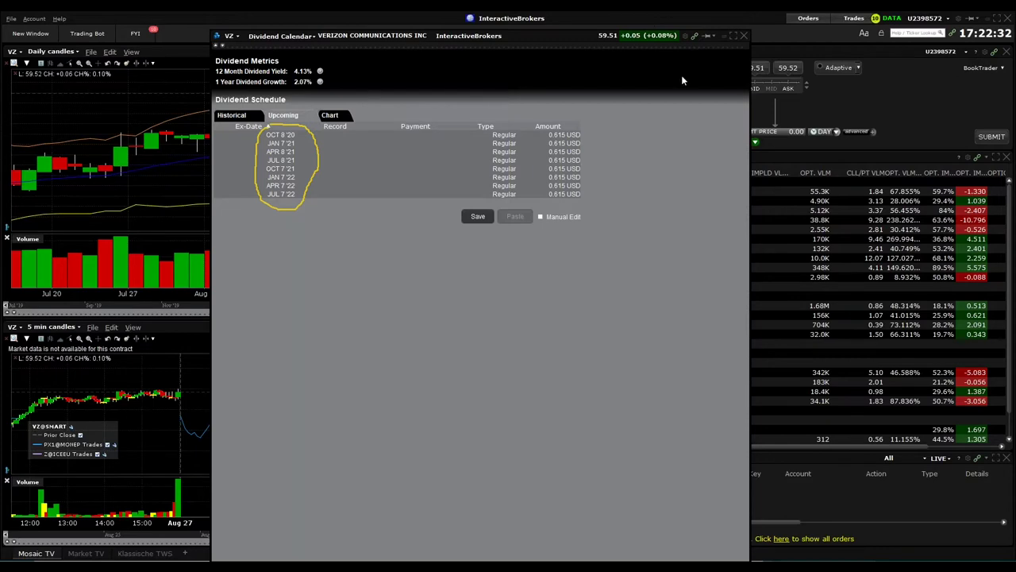
pyautogui.press('e')
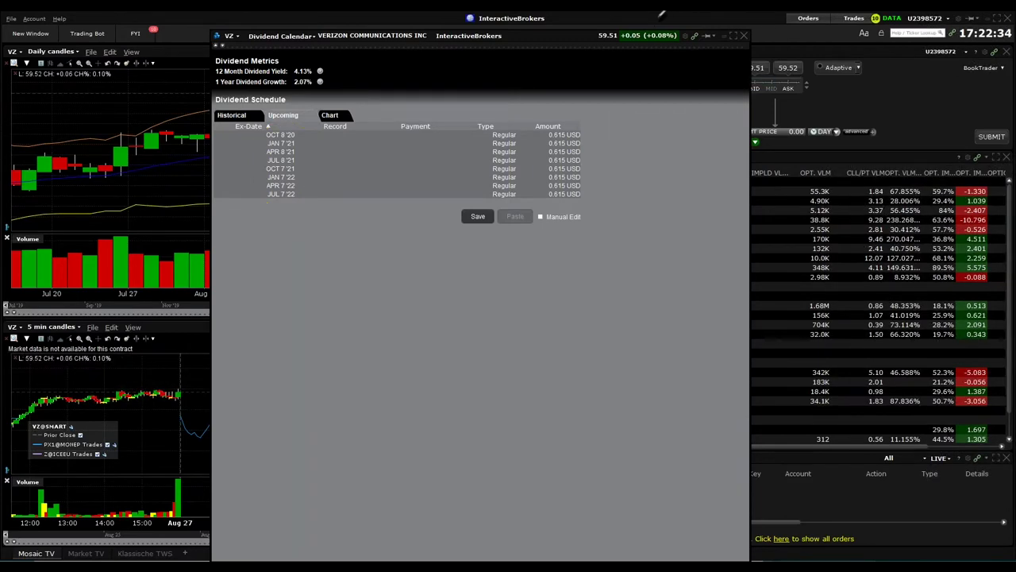
pyautogui.click(680, 80)
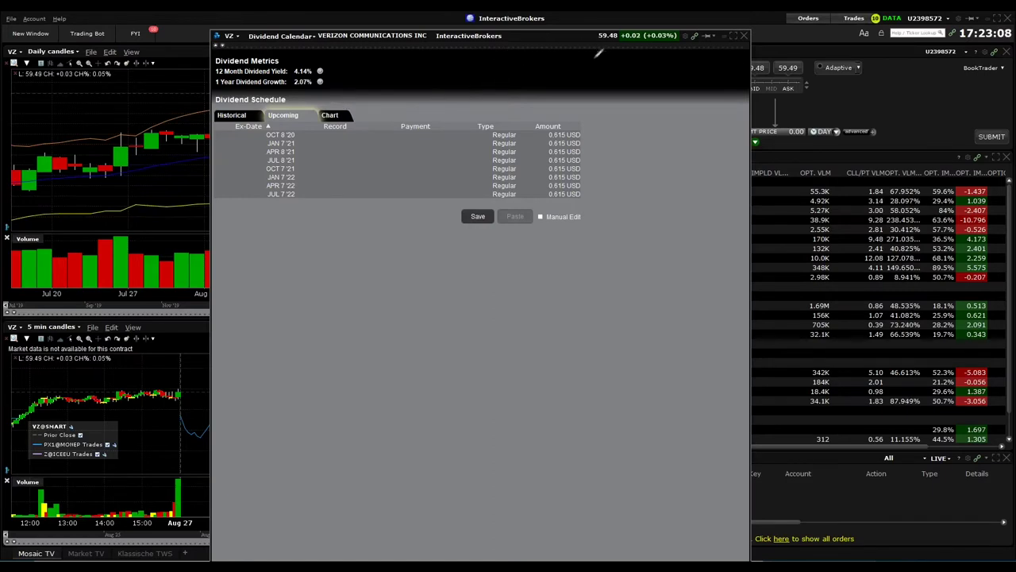
# Step: Switch the Dividend Calendar to AT&T (T) and compare its historical and upcoming dividends and dividend metrics
pyautogui.write('T')
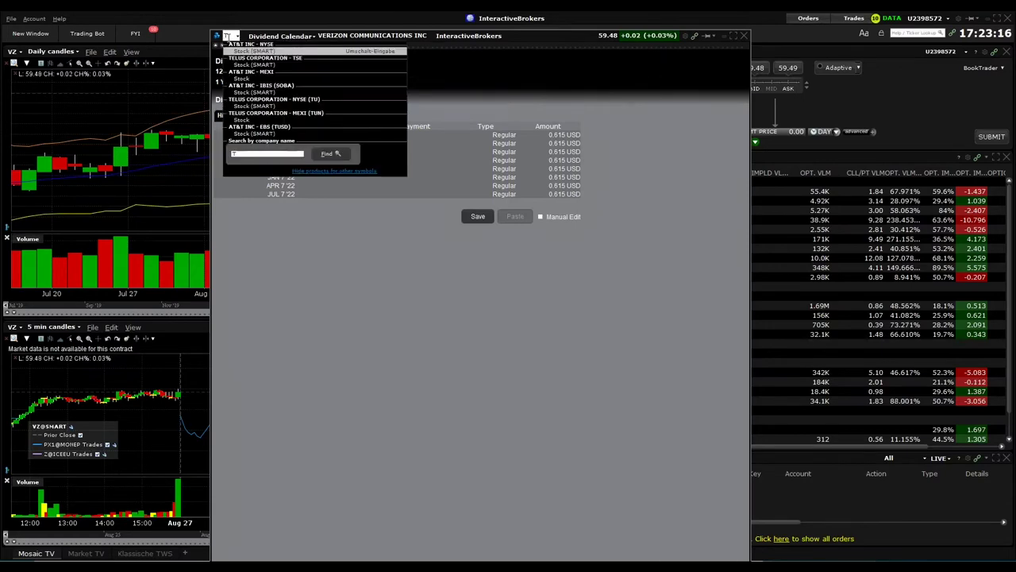
pyautogui.press('Return')
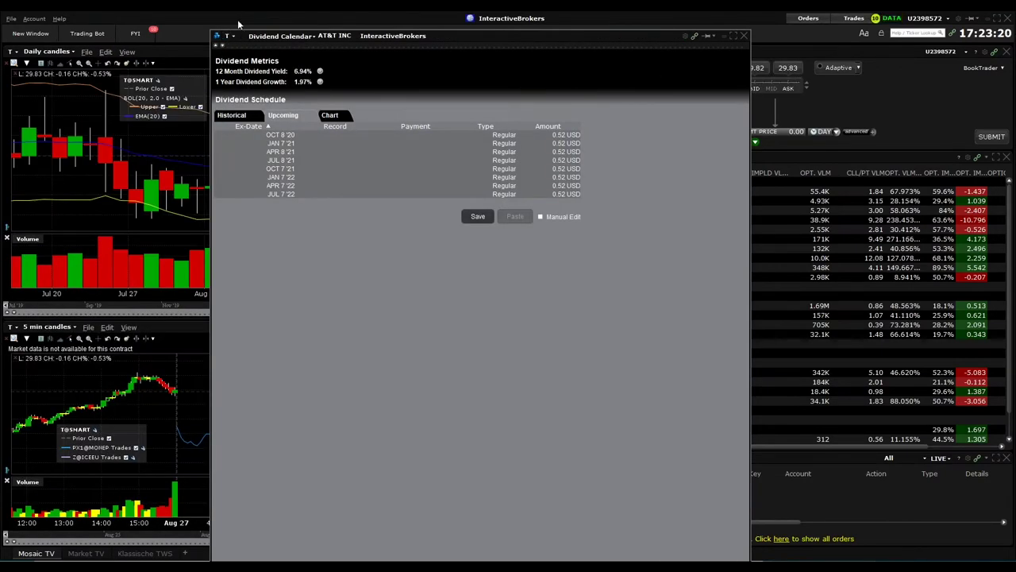
pyautogui.click(232, 115)
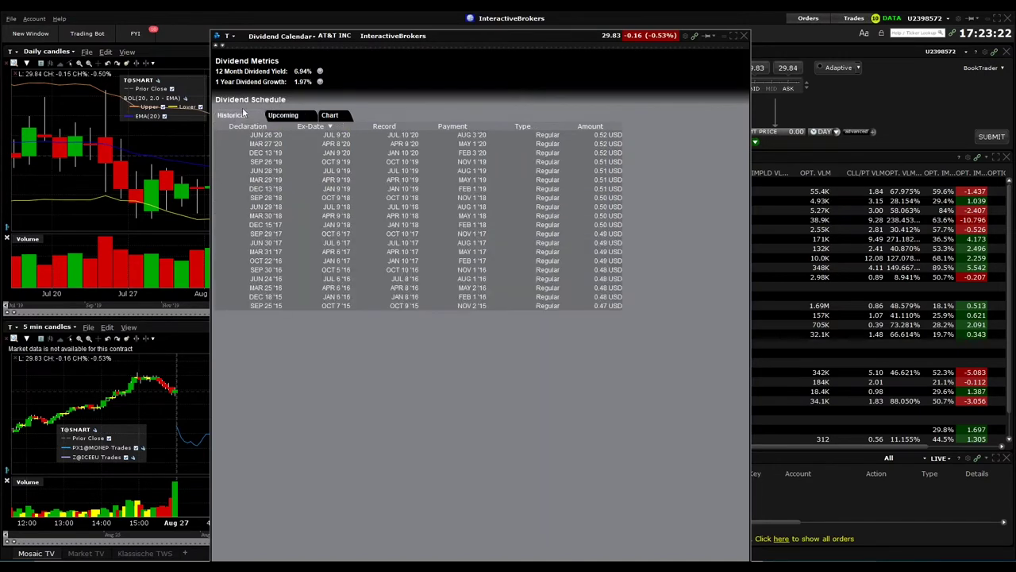
pyautogui.click(285, 116)
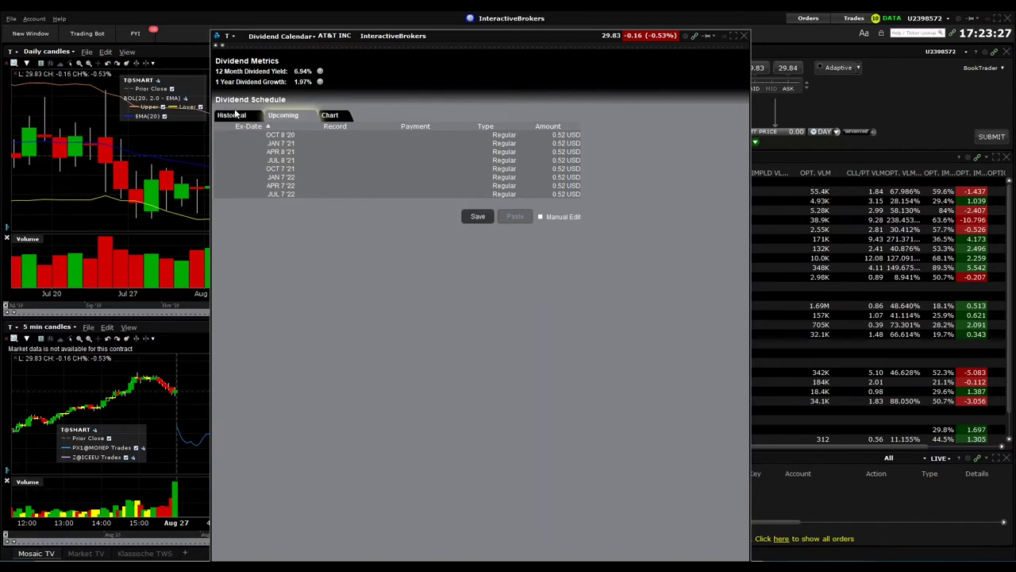
pyautogui.click(236, 116)
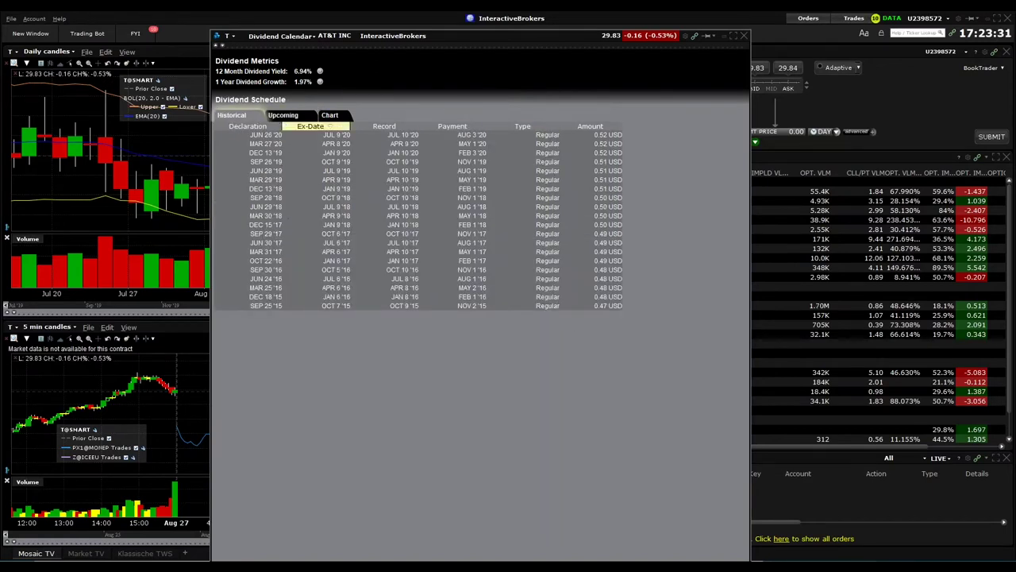
pyautogui.click(282, 115)
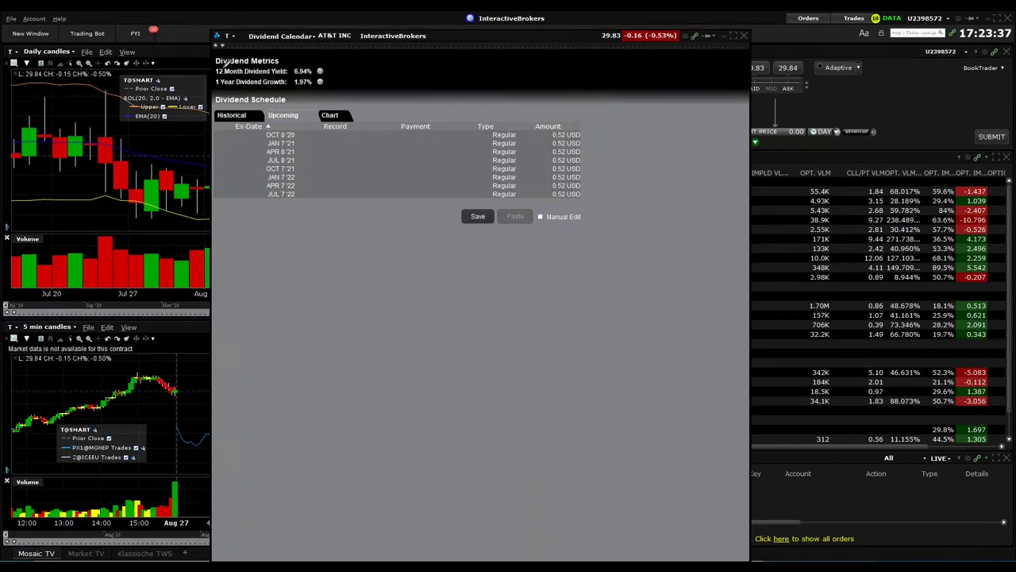
pyautogui.moveTo(211, 67)
pyautogui.mouseDown()
pyautogui.moveTo(310, 83)
pyautogui.moveTo(333, 57)
pyautogui.moveTo(215, 59)
pyautogui.mouseUp()
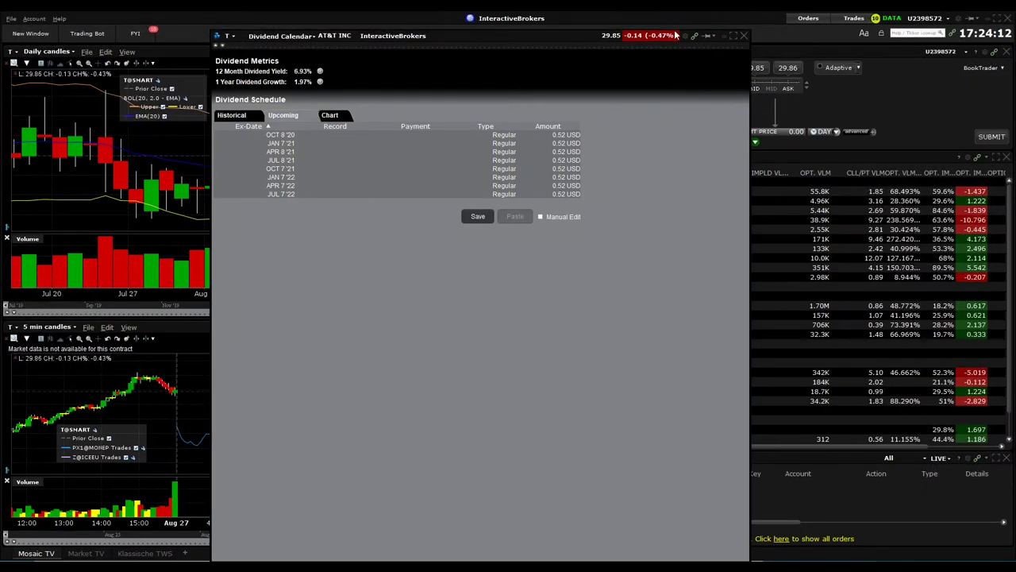
# Step: Switch the Dividend Calendar to Facebook (FB) and check its historical and upcoming dividend schedules
pyautogui.click(228, 36)
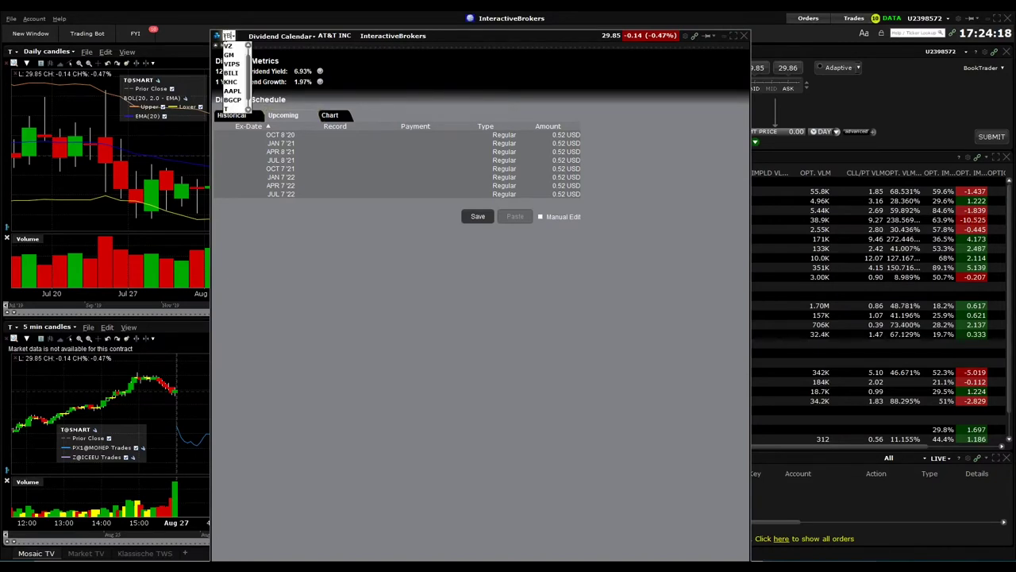
pyautogui.press('Return')
pyautogui.click(357, 35)
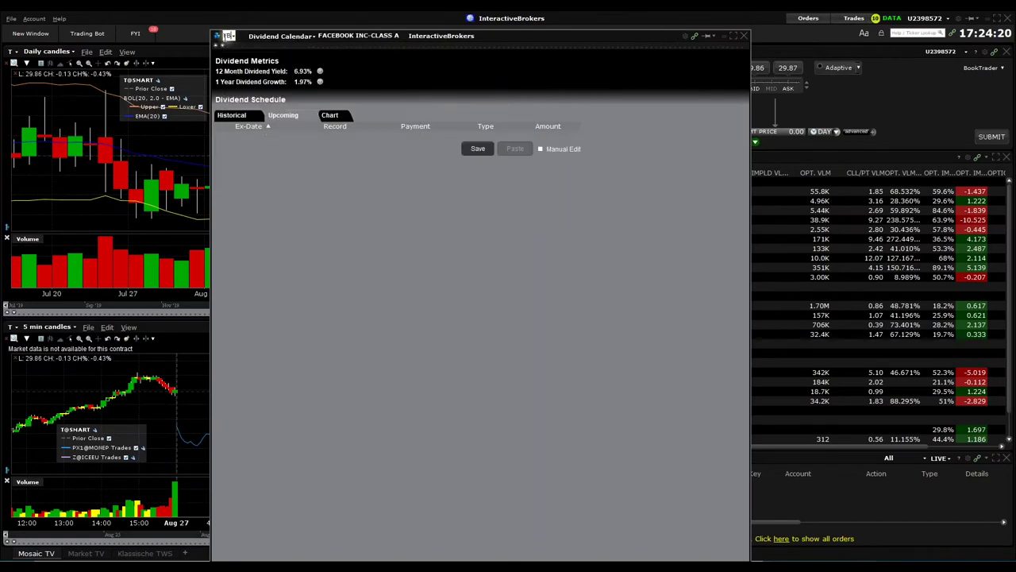
pyautogui.click(232, 116)
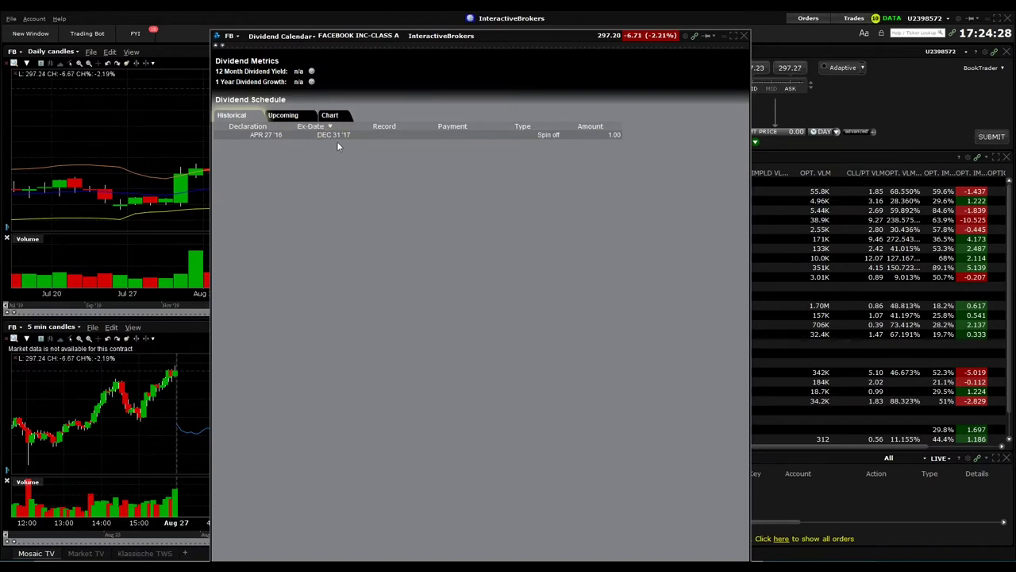
pyautogui.click(297, 117)
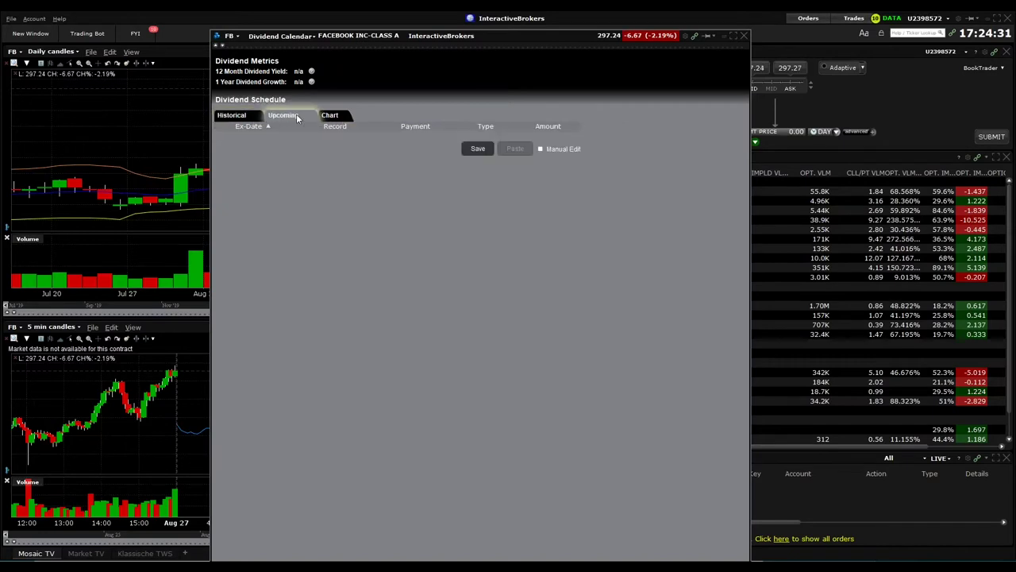
# Step: Switch the Dividend Calendar to Apple (AAPL) on NASDAQ and review its upcoming and historical dividends
pyautogui.click(230, 36)
pyautogui.write('AAPL')
pyautogui.press('Return')
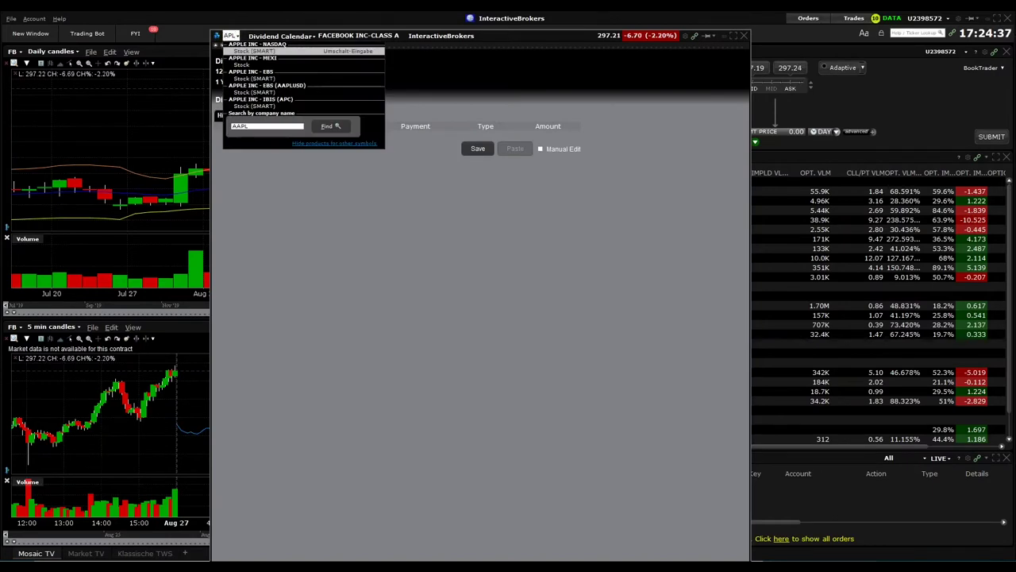
pyautogui.press('Return')
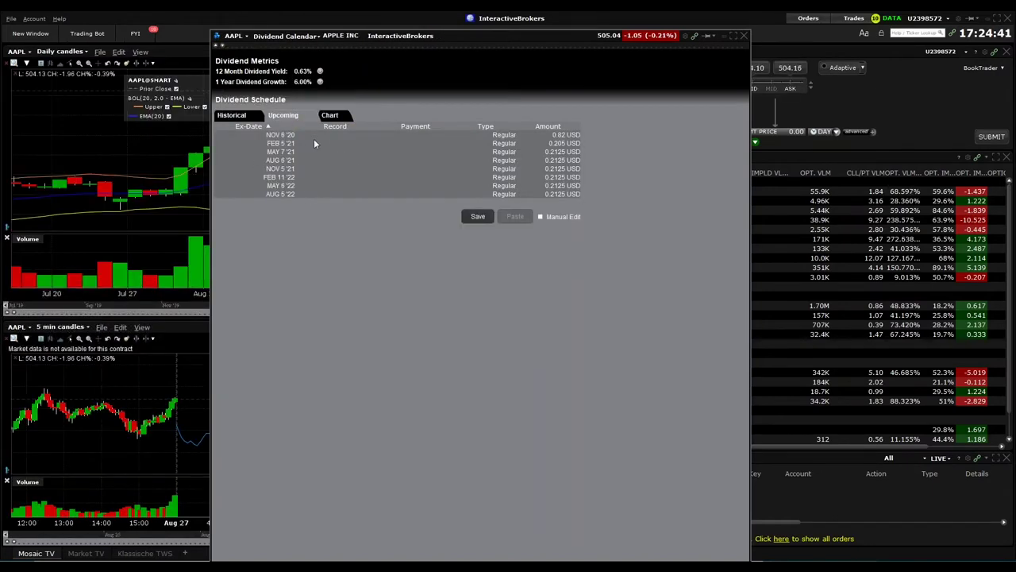
pyautogui.click(243, 119)
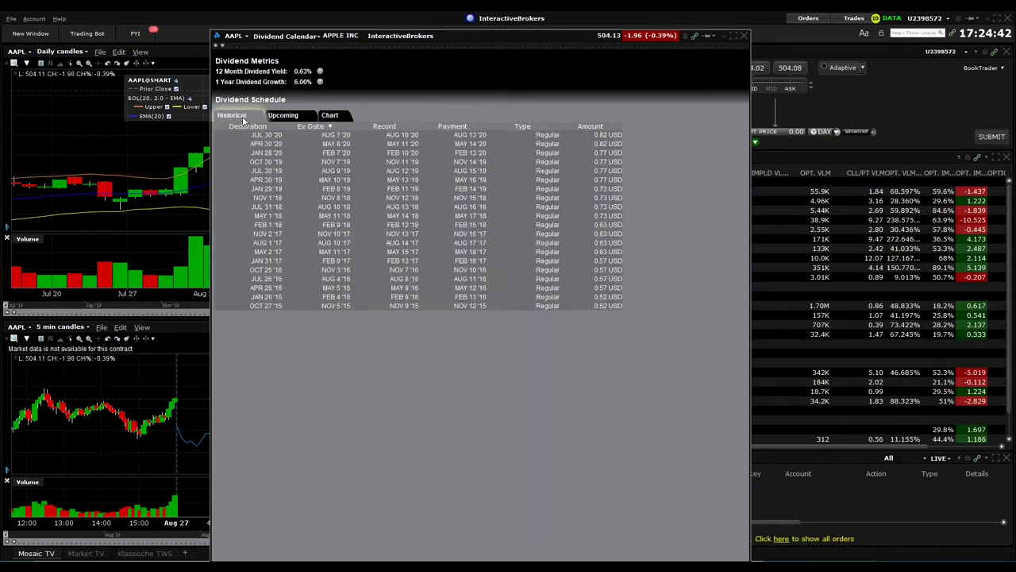
# Step: Show Apple's upcoming dividends and close the Dividend Calendar
pyautogui.click(284, 116)
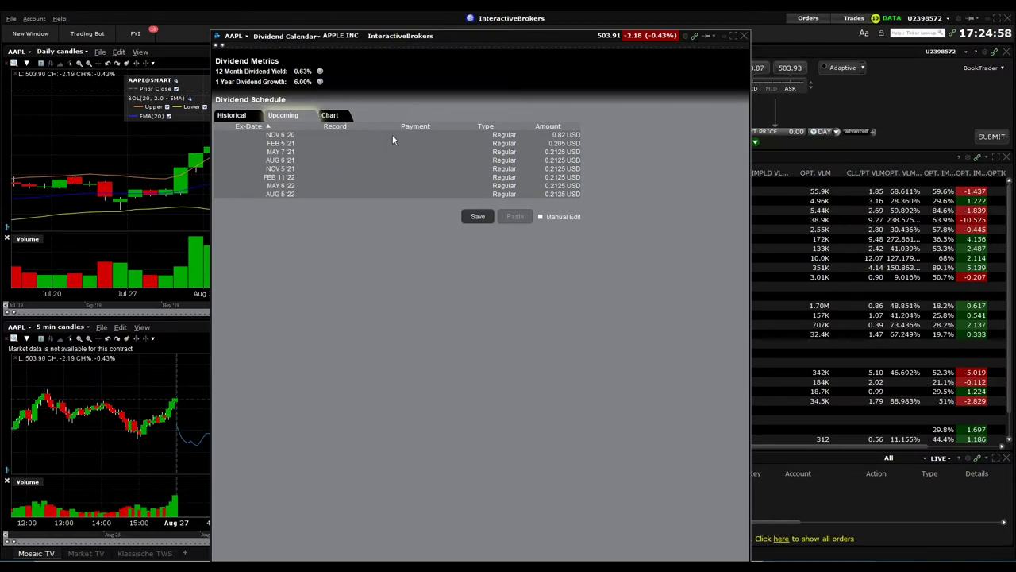
pyautogui.click(746, 38)
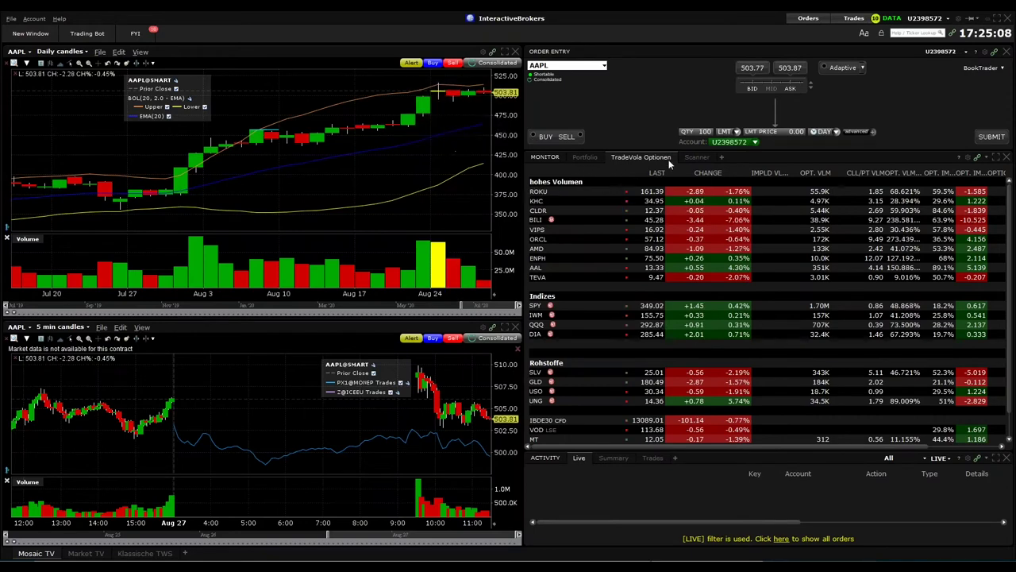
# Step: Browse the library of predefined watchlists and preview the US Indices and ETFs list
pyautogui.click(721, 157)
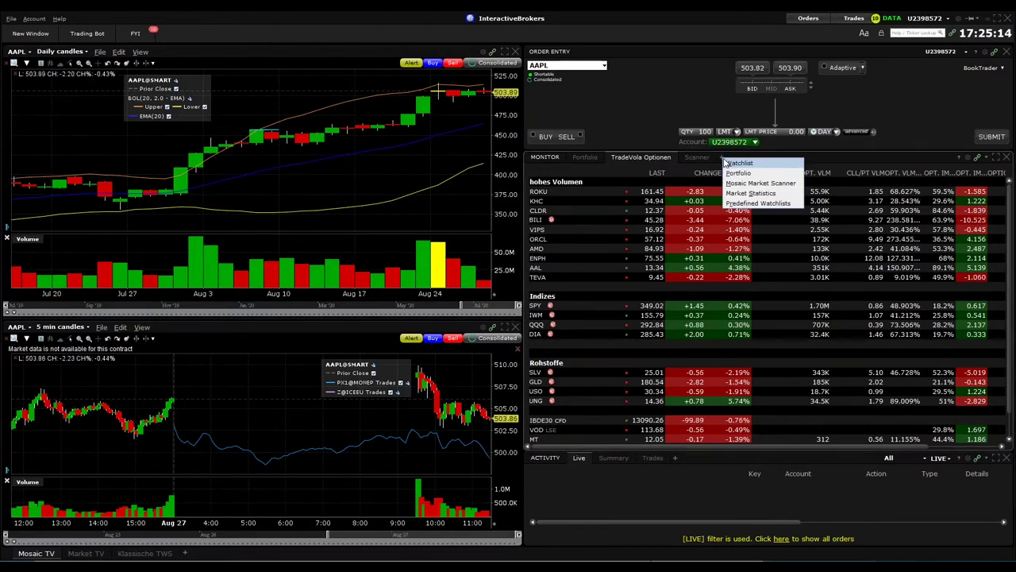
pyautogui.click(747, 203)
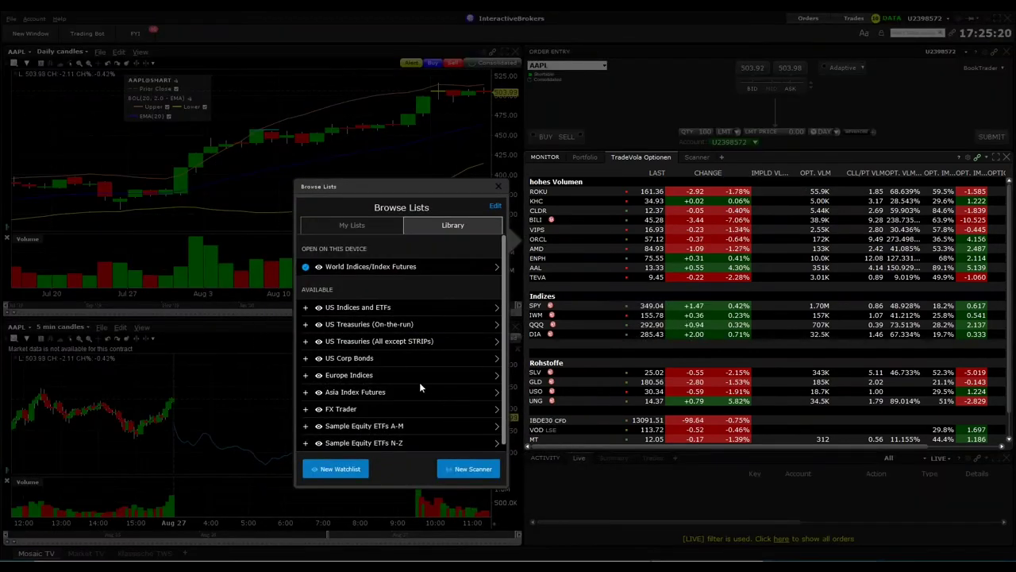
pyautogui.scroll(-3, 421, 381)
pyautogui.click(304, 311)
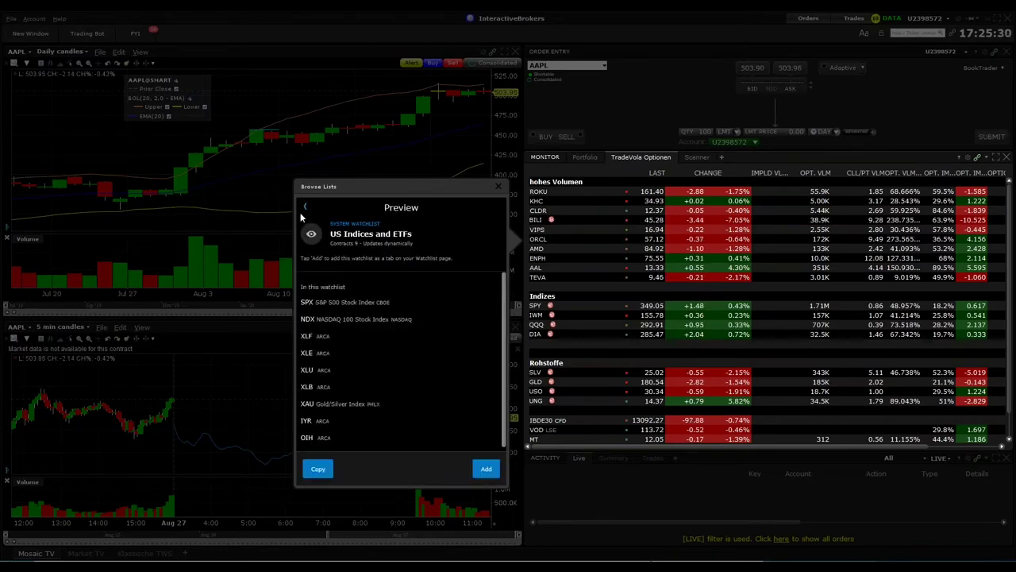
pyautogui.click(305, 211)
pyautogui.scroll(-2, 343, 327)
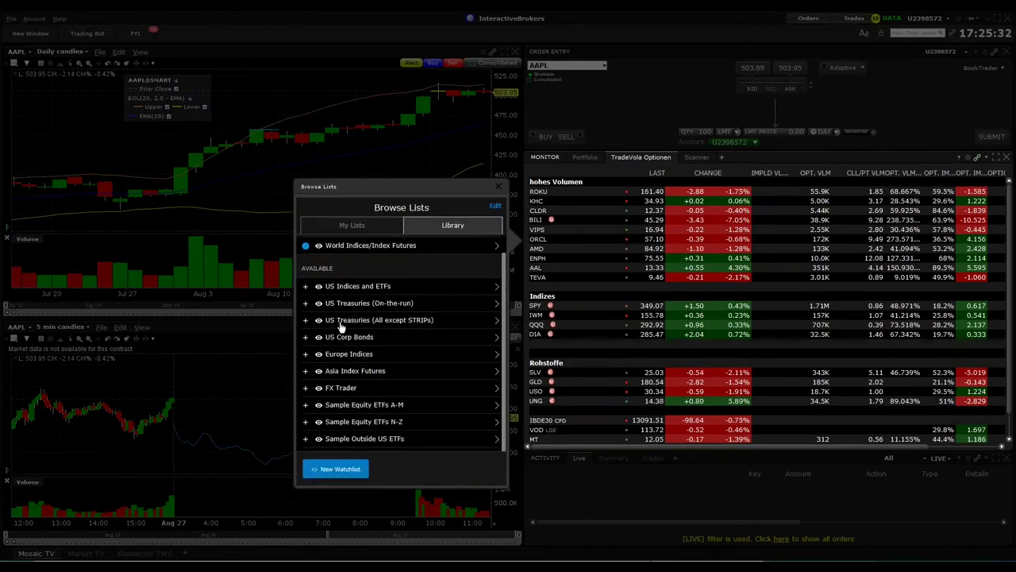
# Step: Add the saved custom watchlist Dividenden US to the Monitor
pyautogui.click(350, 227)
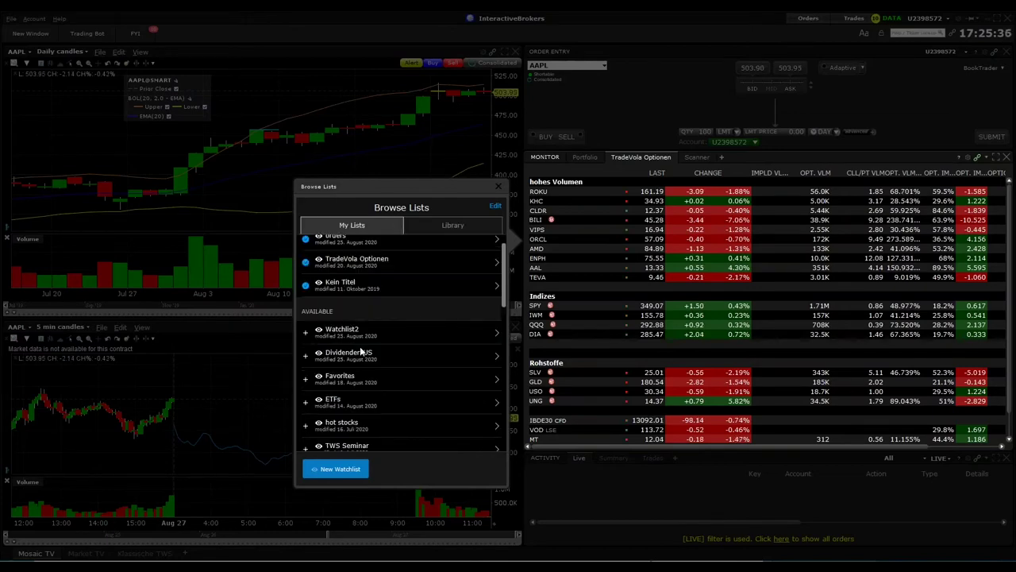
pyautogui.click(387, 357)
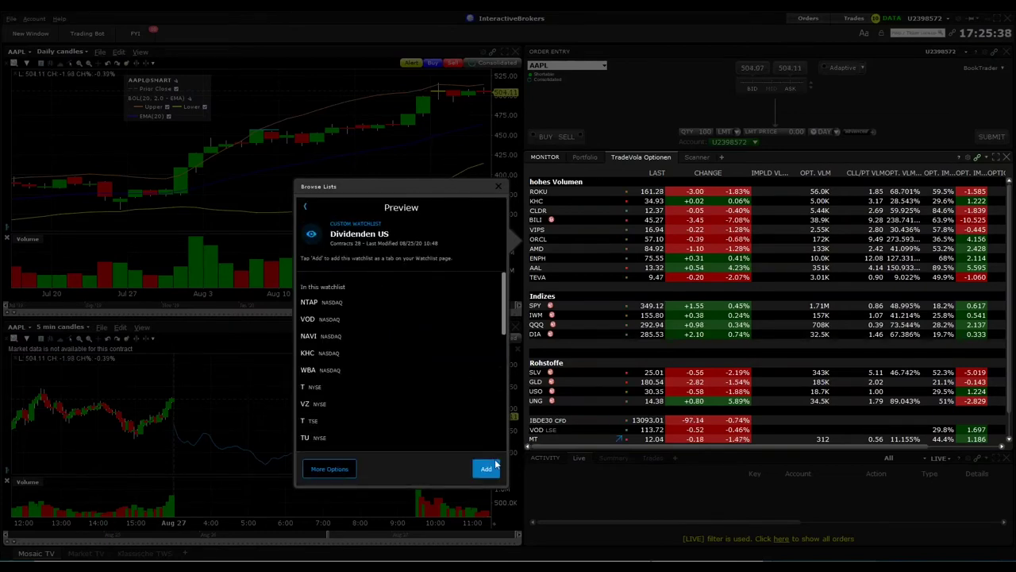
pyautogui.click(486, 469)
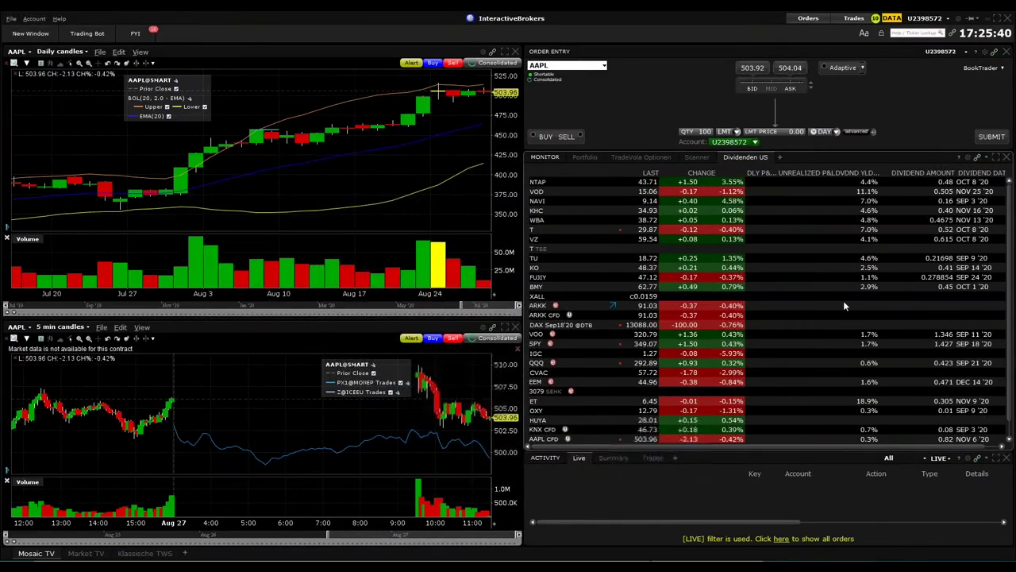
# Step: Add a Mosaic Market Scanner to the Monitor using the predefined US stock scan Dividend Yield
pyautogui.click(780, 159)
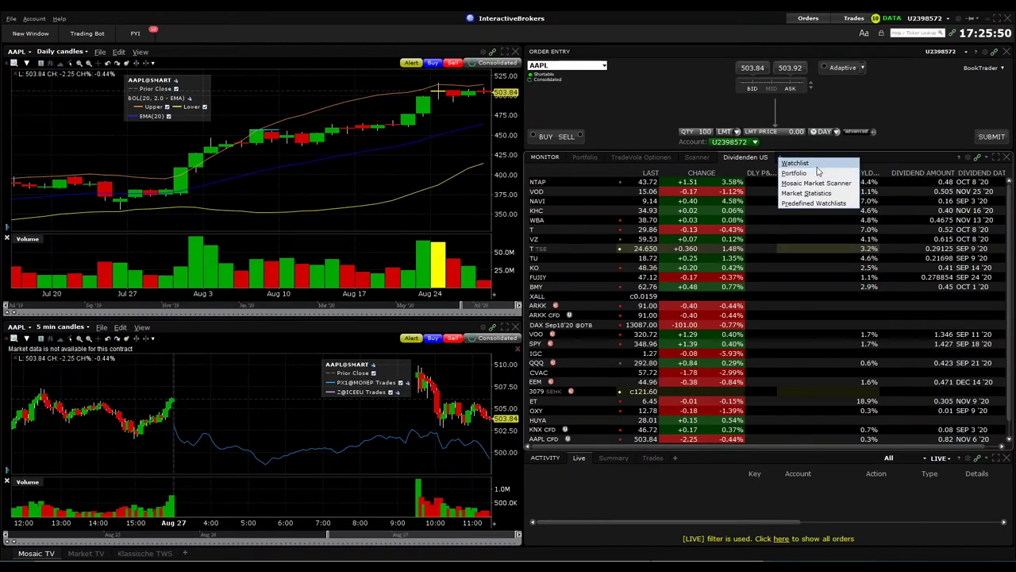
pyautogui.click(821, 184)
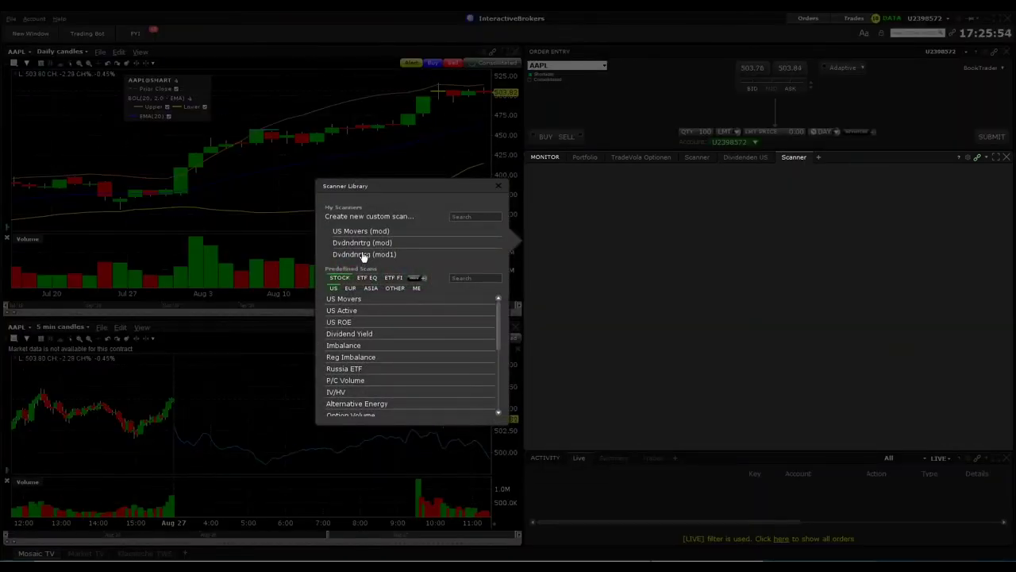
pyautogui.scroll(-3, 376, 336)
pyautogui.scroll(-2, 376, 345)
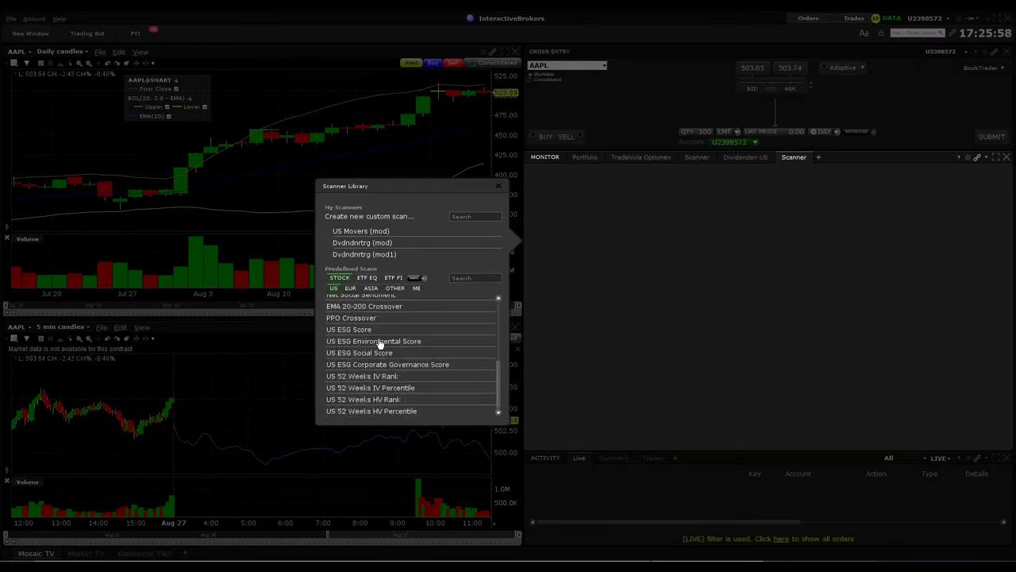
pyautogui.scroll(5, 382, 365)
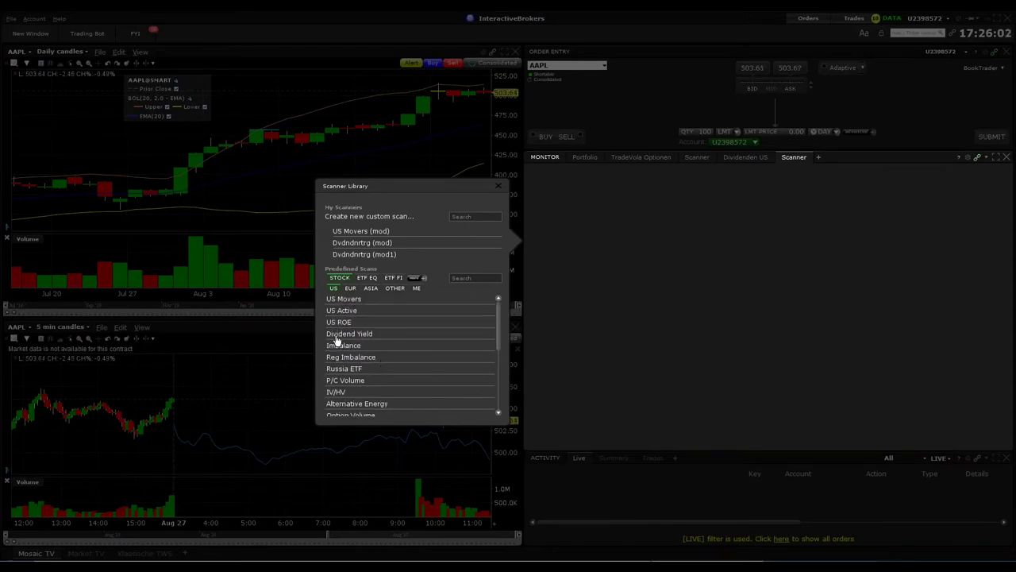
pyautogui.click(337, 335)
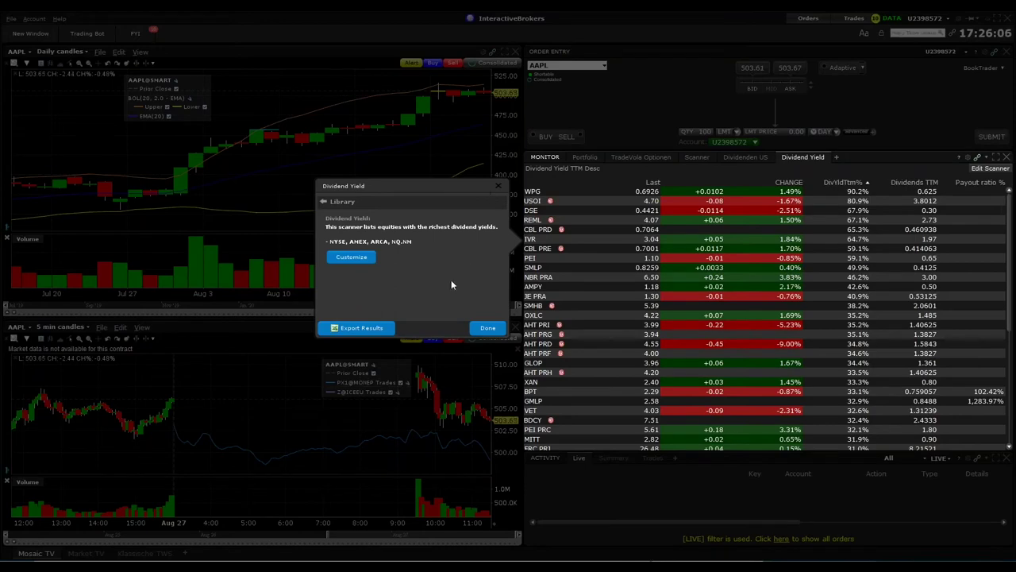
pyautogui.click(487, 328)
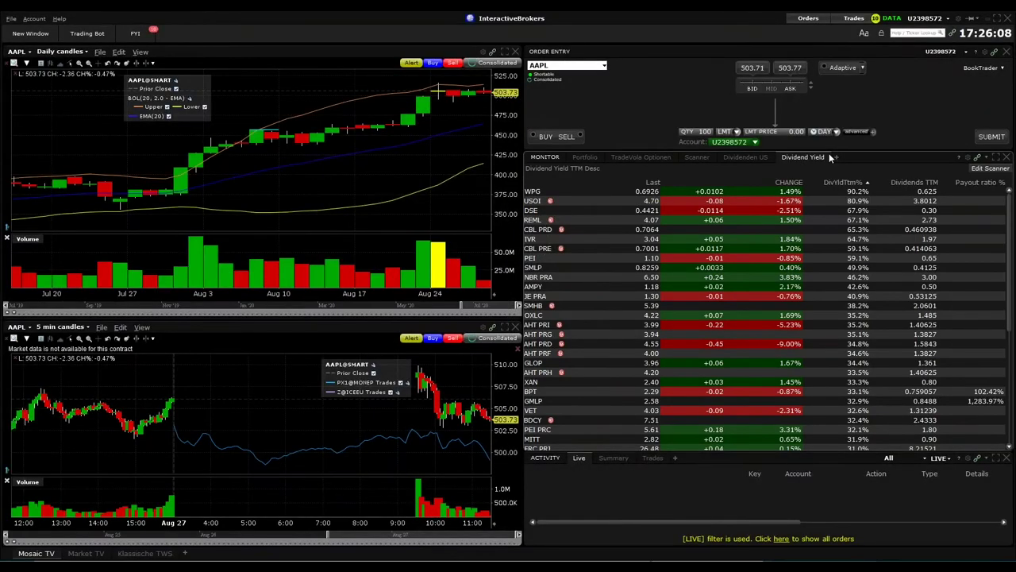
# Step: Close the Dividend Yield scanner and return to the Dividenden US watchlist
pyautogui.rightClick(824, 157)
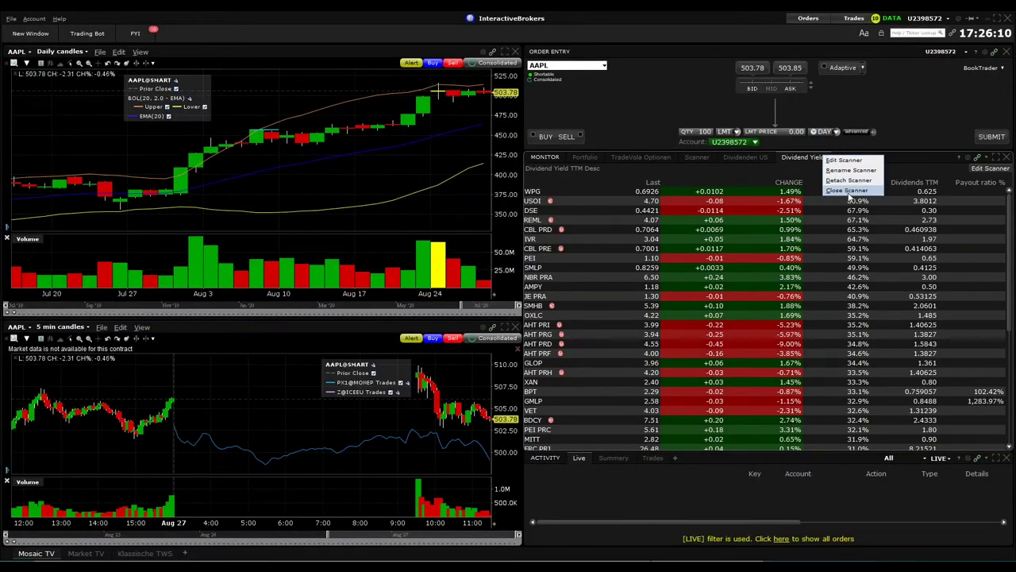
pyautogui.click(848, 193)
pyautogui.press('Return')
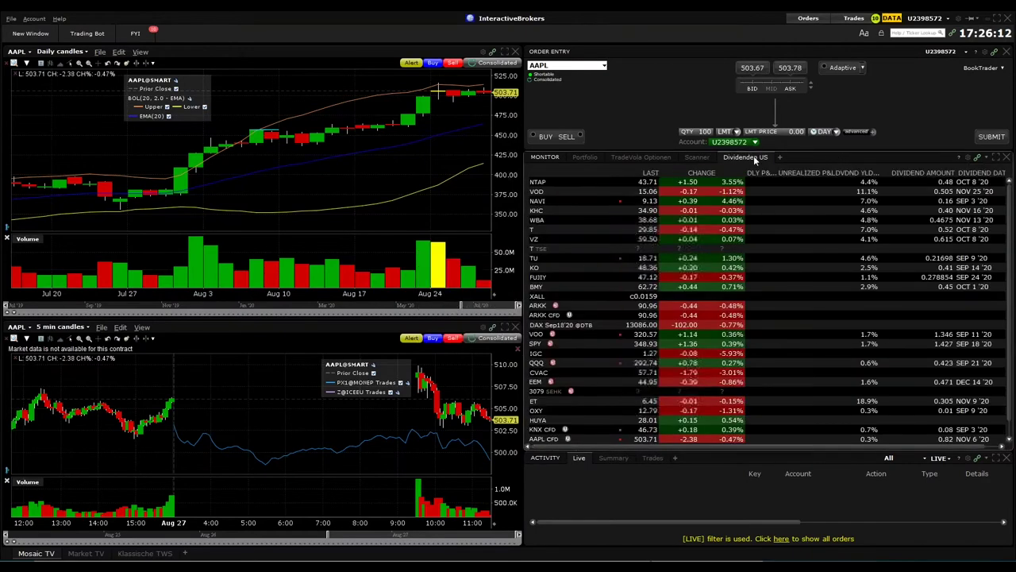
# Step: Start a new Mosaic Market Scanner and look through the predefined stock scans for the US, Europe, Asia and other regions
pyautogui.click(781, 158)
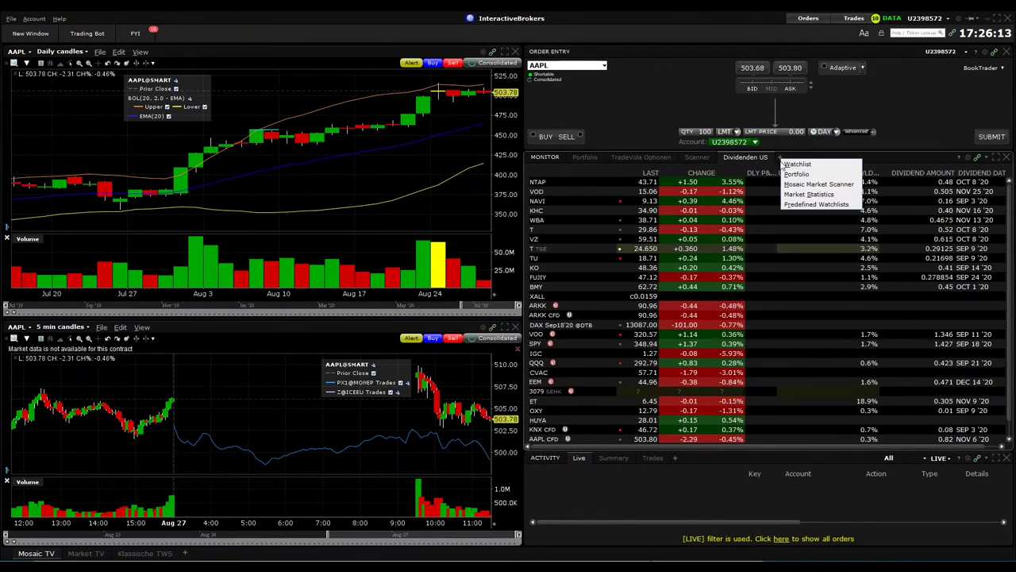
pyautogui.click(832, 184)
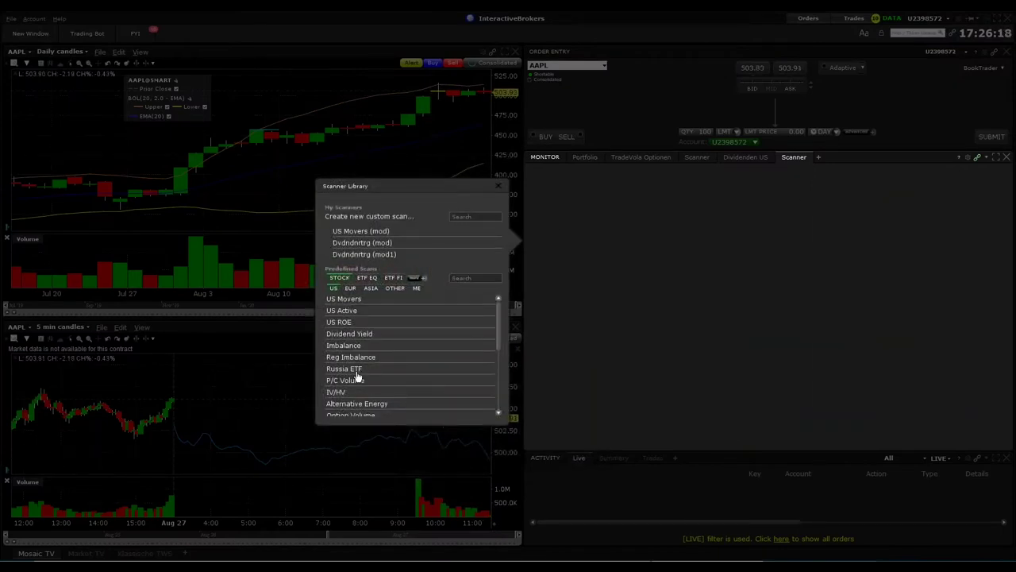
pyautogui.scroll(-1, 358, 391)
pyautogui.scroll(-2, 375, 383)
pyautogui.scroll(3, 375, 377)
pyautogui.click(351, 289)
pyautogui.click(370, 290)
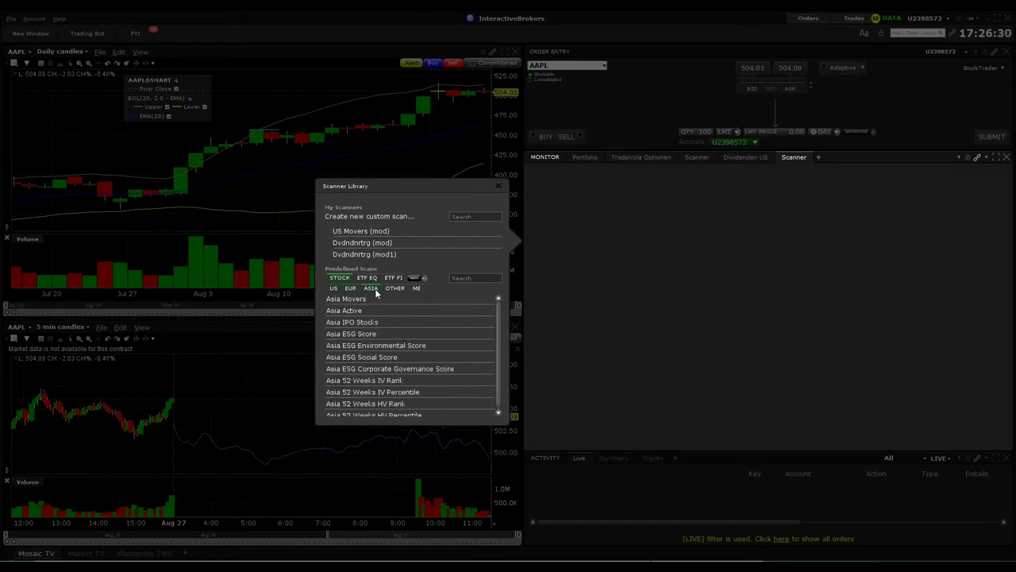
pyautogui.click(394, 289)
pyautogui.click(370, 290)
# Step: Load the predefined US stock scan Dividend Yield into the new scanner
pyautogui.click(334, 289)
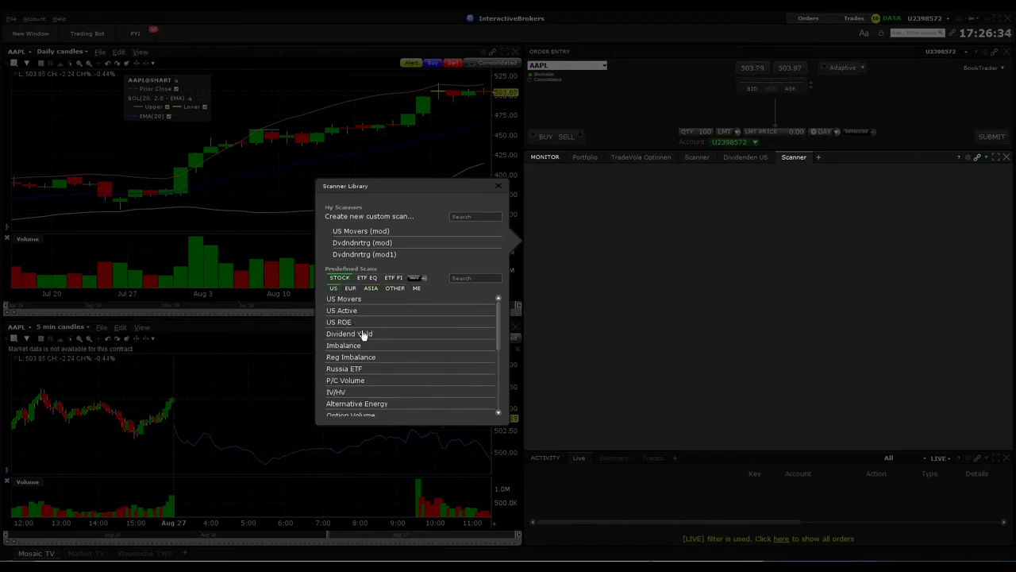
pyautogui.click(363, 334)
pyautogui.click(487, 327)
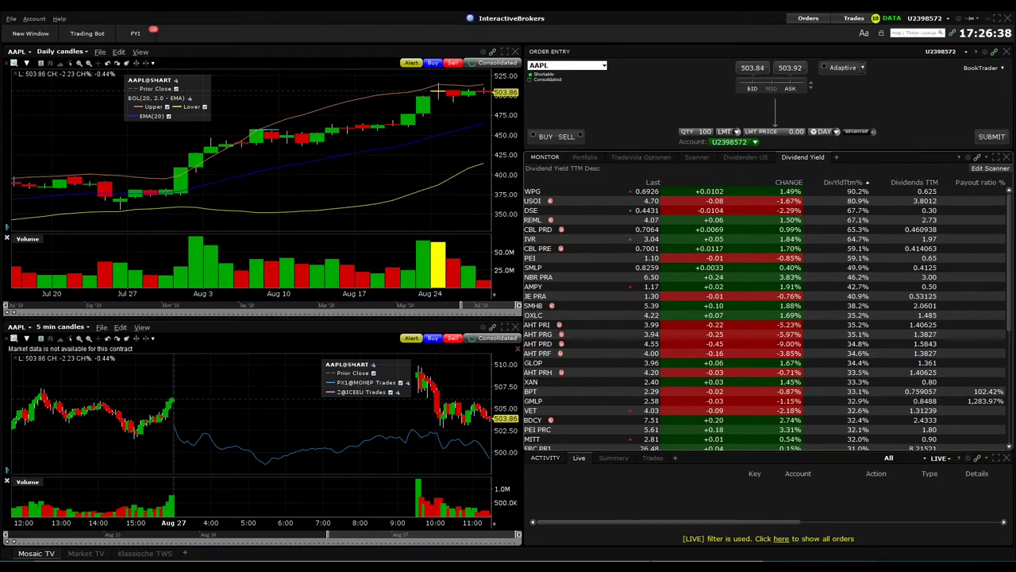
# Step: Review the Dividend Yield results in the enlarged Monitor and load the top-ranked stock, WPG, into the linked charts
pyautogui.click(996, 156)
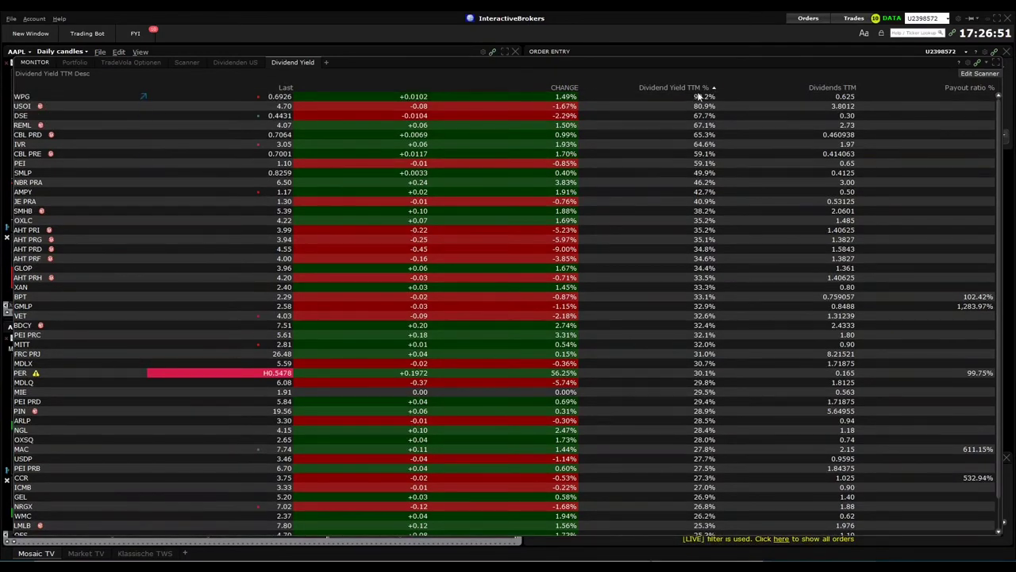
pyautogui.moveTo(699, 94)
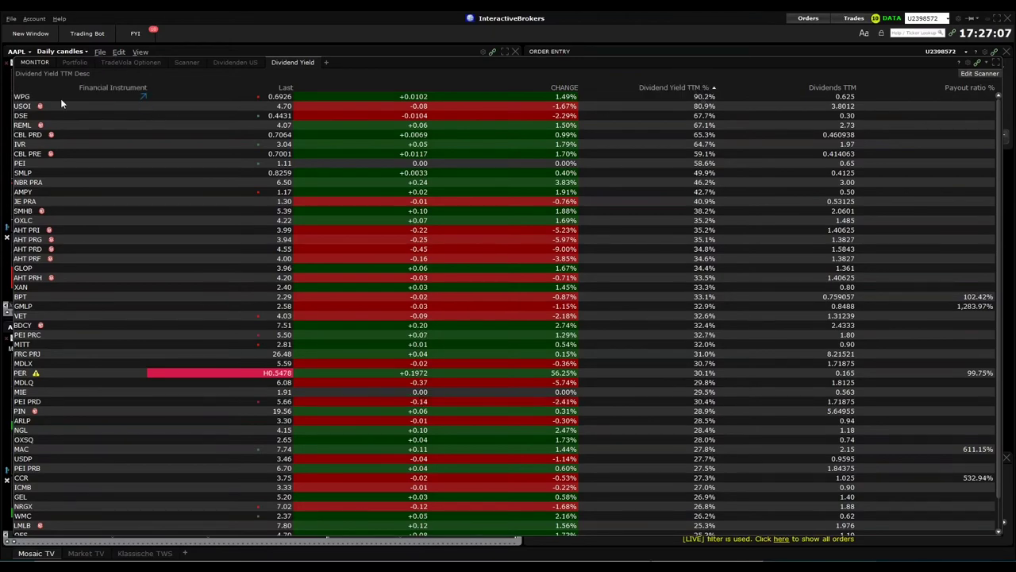
pyautogui.click(33, 96)
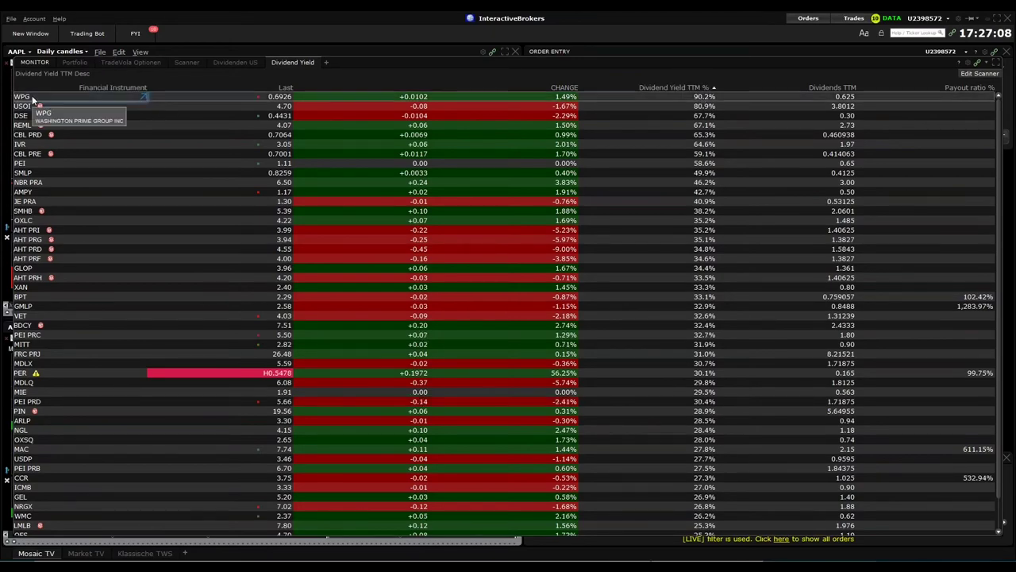
pyautogui.click(998, 63)
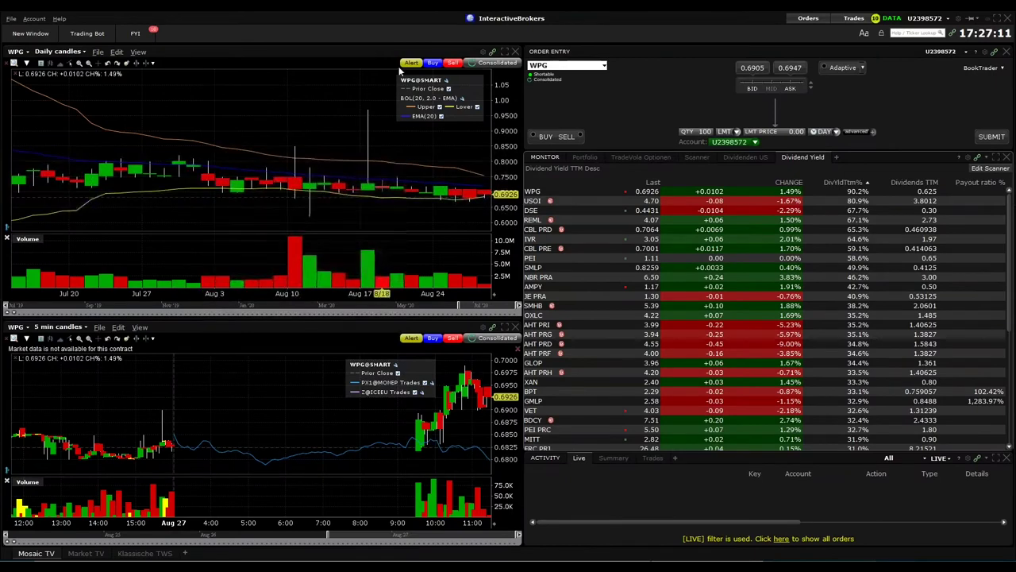
# Step: Examine WPG's enlarged daily candle chart over a time range extended back to July 2019
pyautogui.click(512, 53)
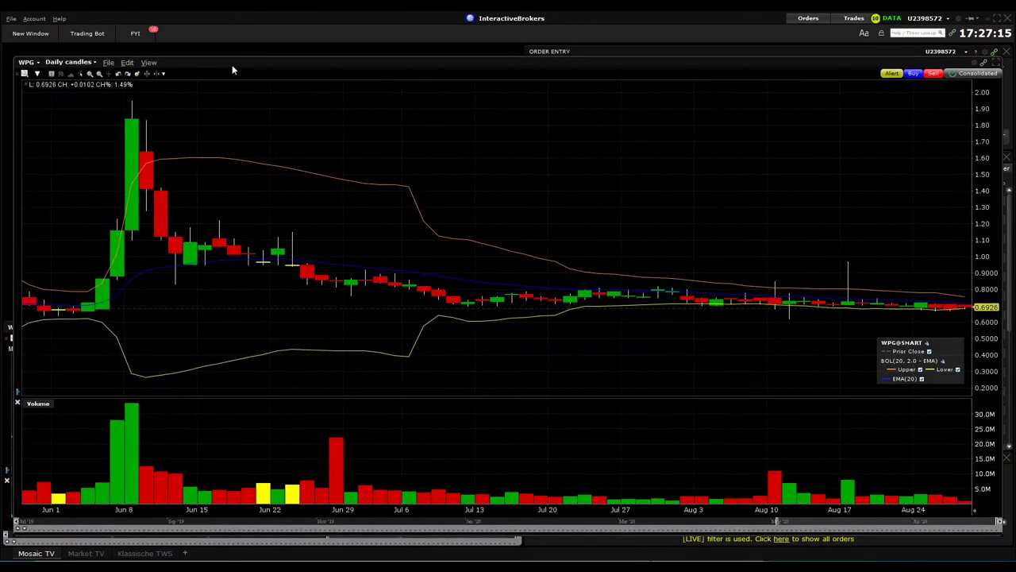
pyautogui.click(156, 74)
pyautogui.click(156, 73)
pyautogui.click(156, 74)
pyautogui.click(156, 74)
pyautogui.click(157, 74)
pyautogui.click(157, 73)
pyautogui.click(156, 74)
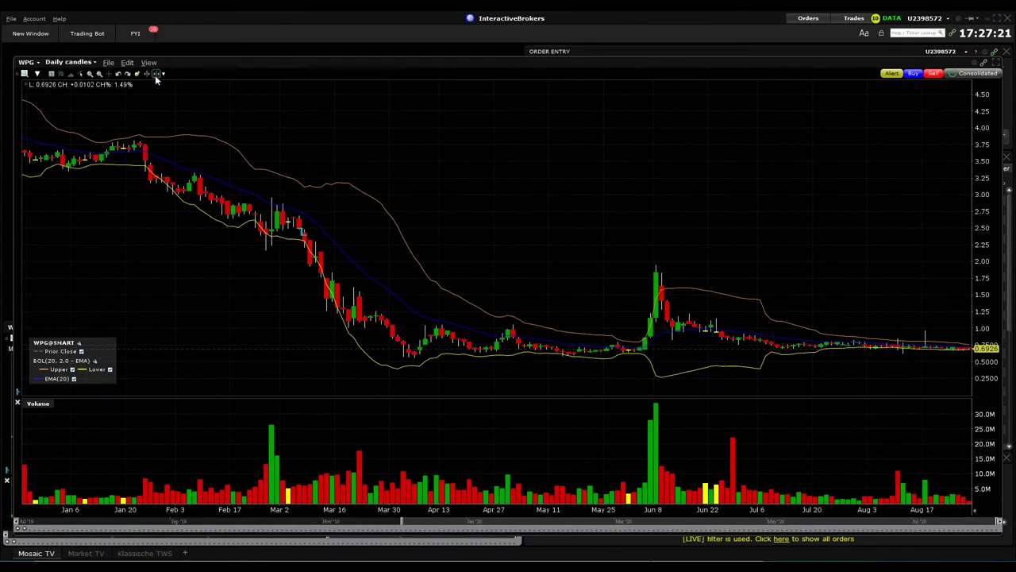
pyautogui.click(156, 74)
pyautogui.click(157, 74)
pyautogui.click(157, 73)
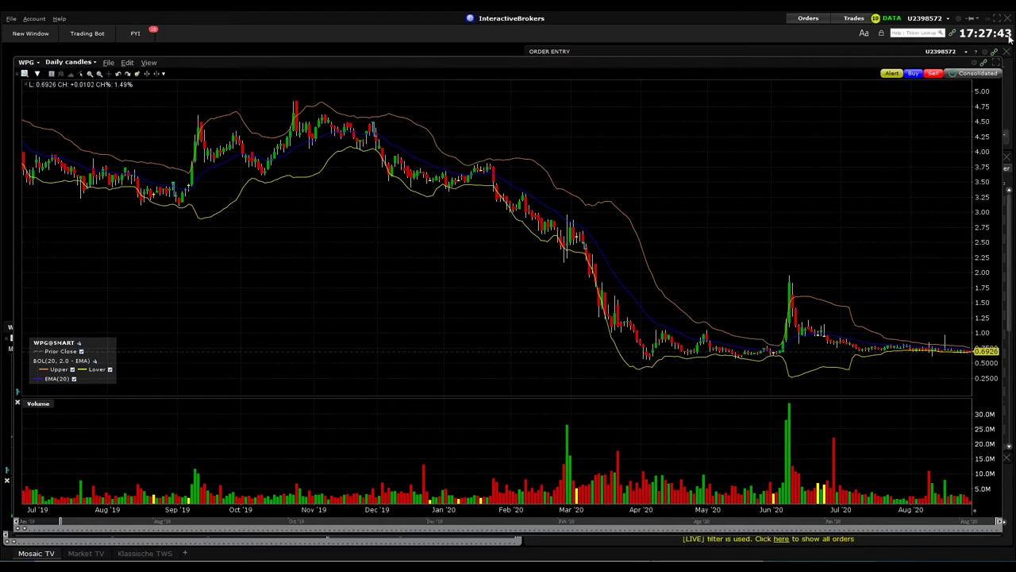
pyautogui.click(998, 64)
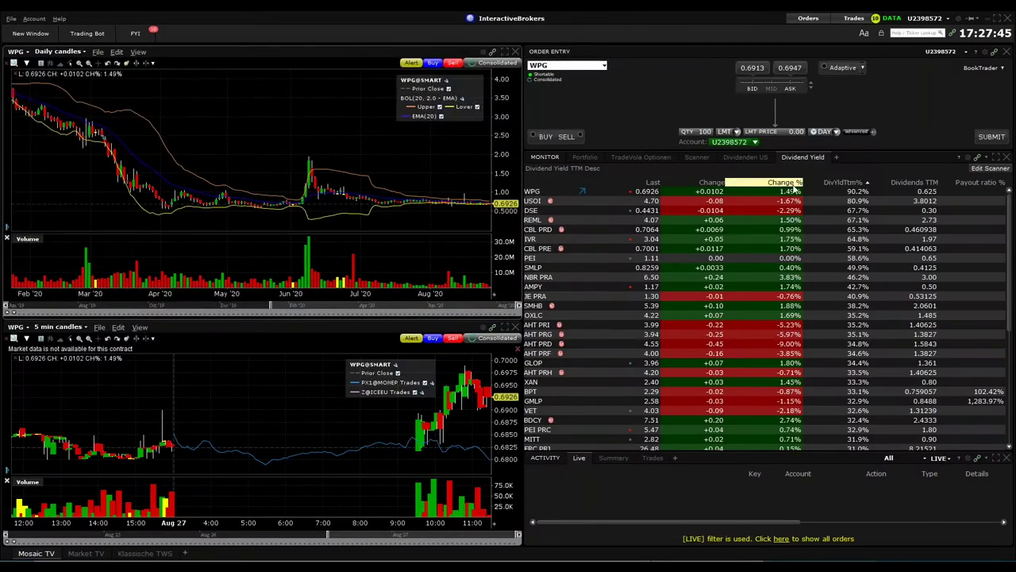
# Step: Enlarge the Dividend Yield scanner again and examine the ex-dates and amounts behind AMPY's trailing dividend yield
pyautogui.click(998, 158)
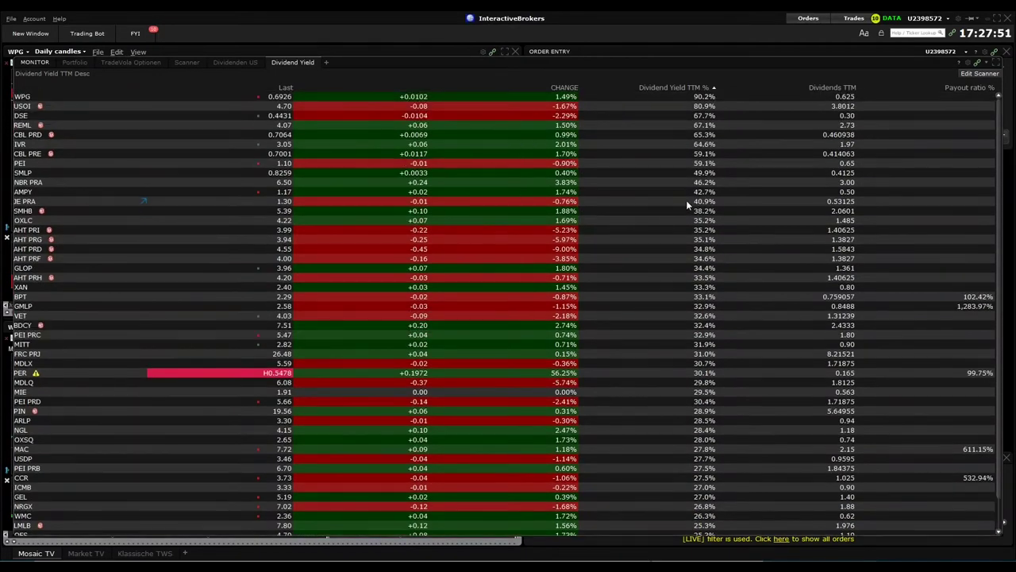
pyautogui.moveTo(685, 201)
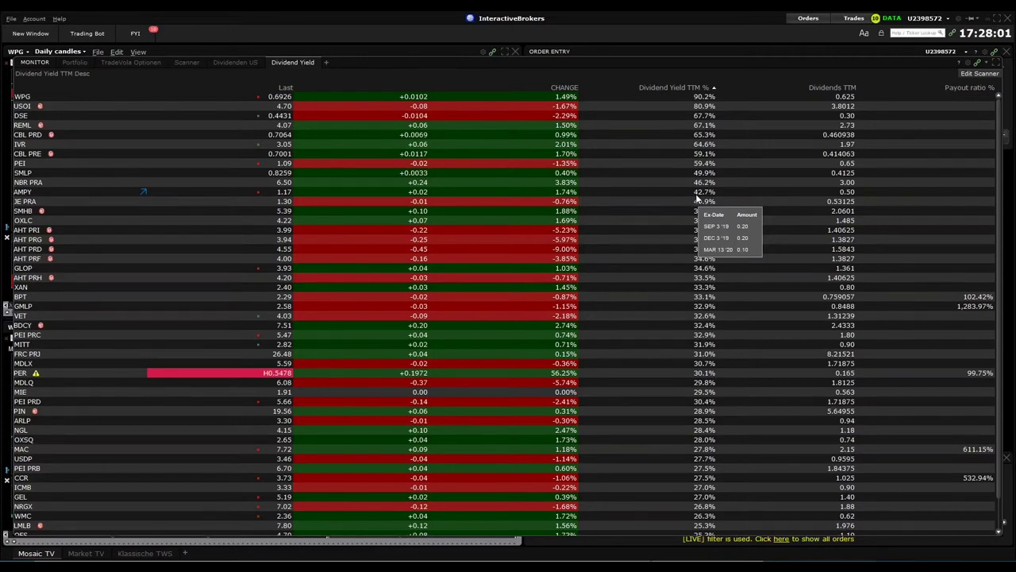
# Step: Restore the Monitor to normal size and filter the Dividend Yield scanner to a maximum trailing dividend yield of 10%
pyautogui.click(982, 74)
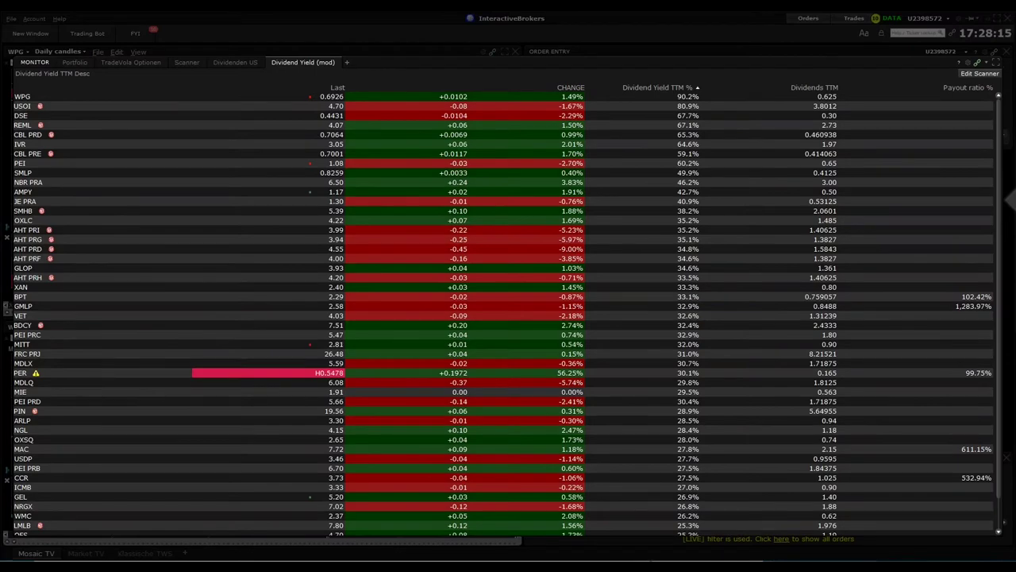
pyautogui.click(980, 73)
pyautogui.click(996, 62)
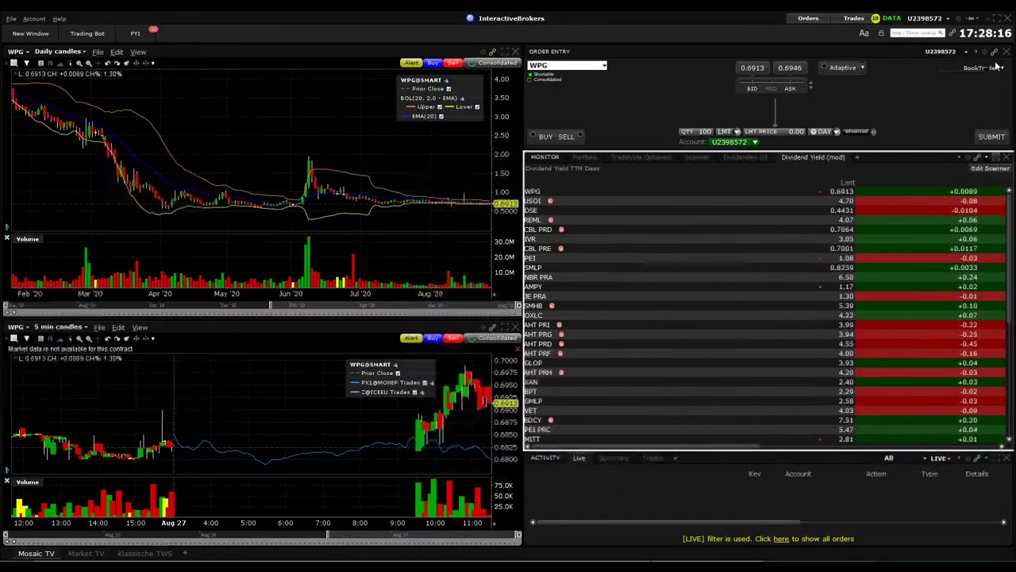
pyautogui.click(990, 169)
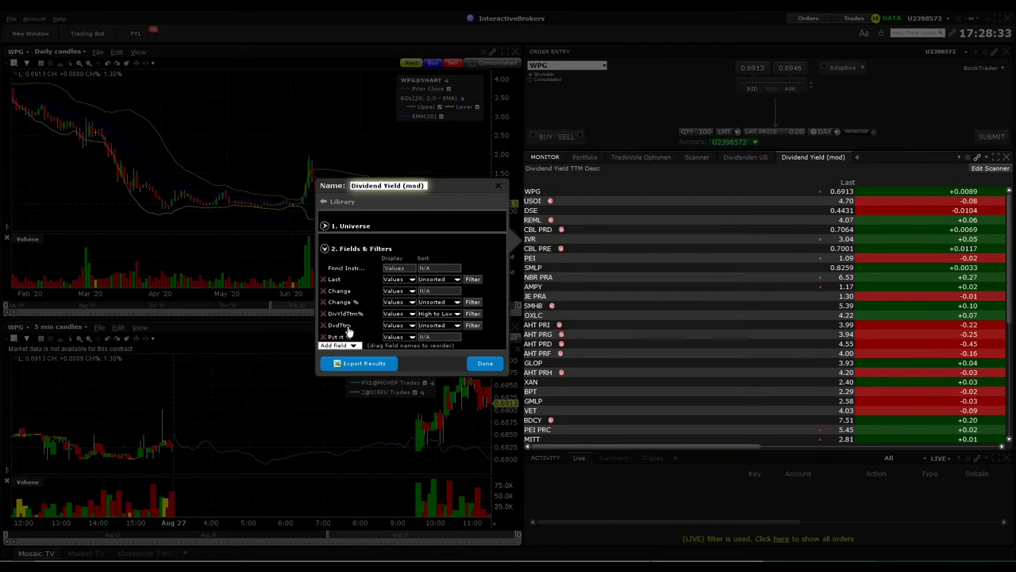
pyautogui.click(471, 316)
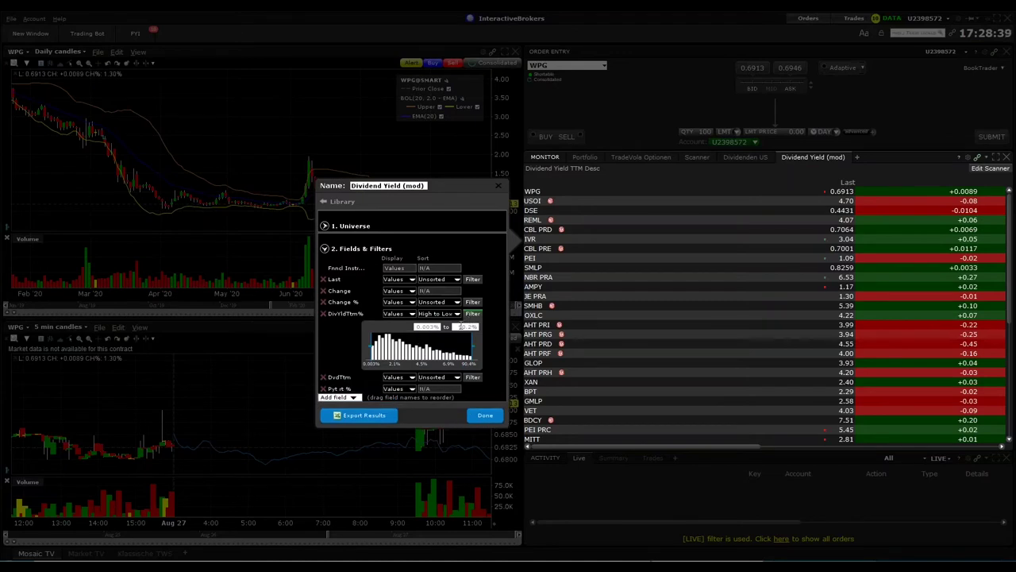
pyautogui.click(464, 326)
pyautogui.write('10')
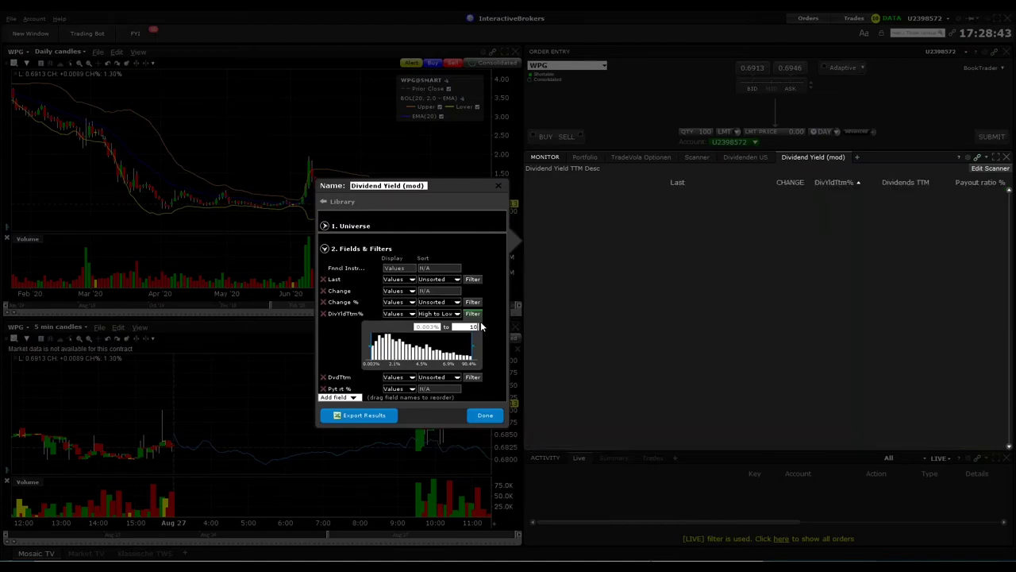
pyautogui.click(488, 417)
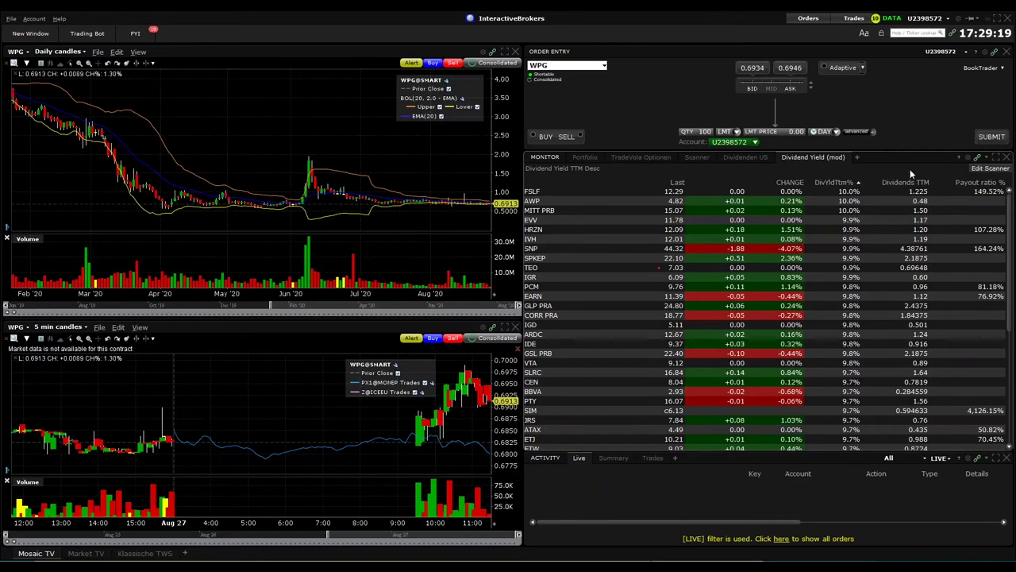
# Step: Set the scanner's maximum trailing dividend yield to 8% and look through the resulting stocks
pyautogui.click(984, 168)
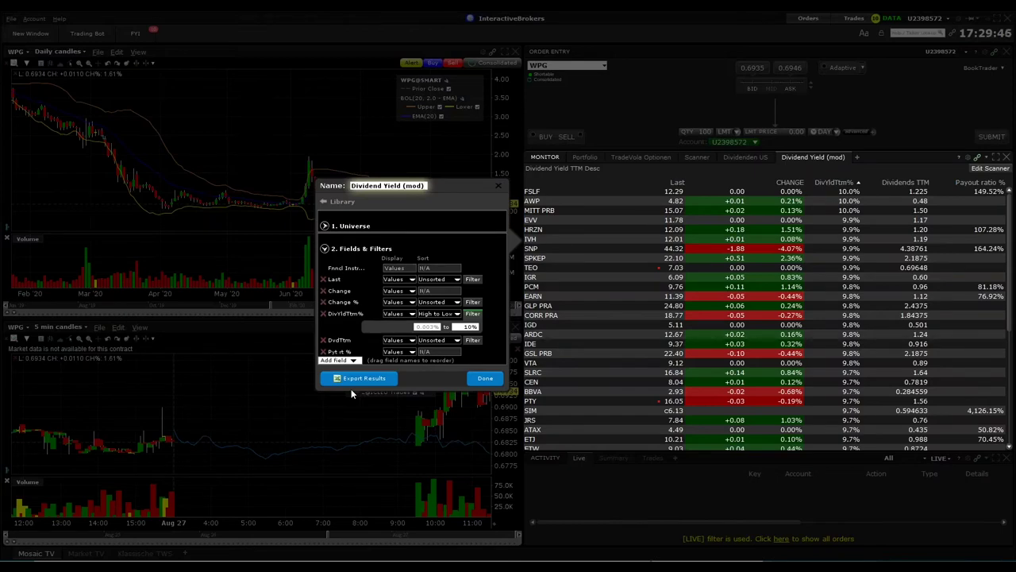
pyautogui.click(461, 325)
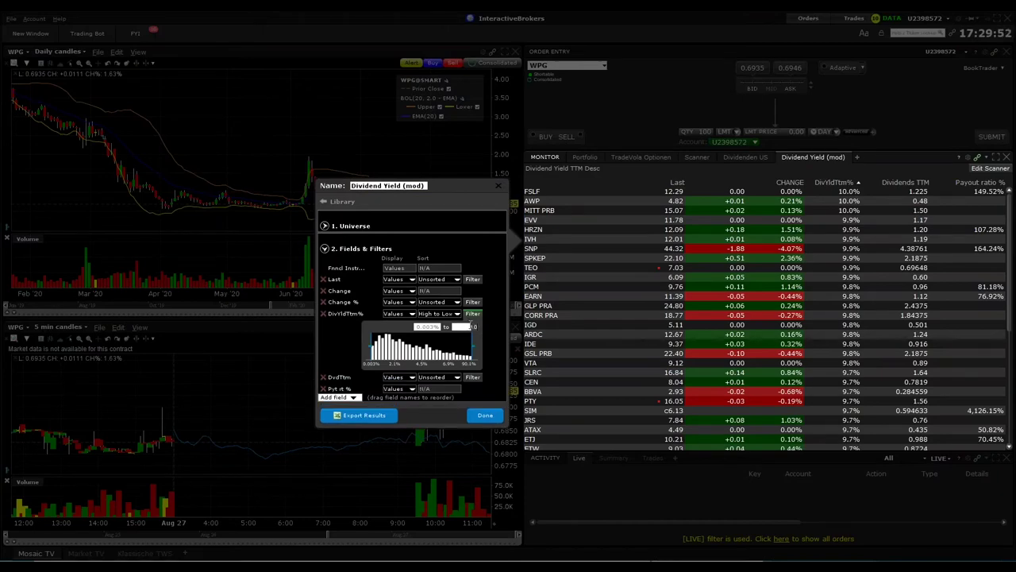
pyautogui.press('BackSpace')
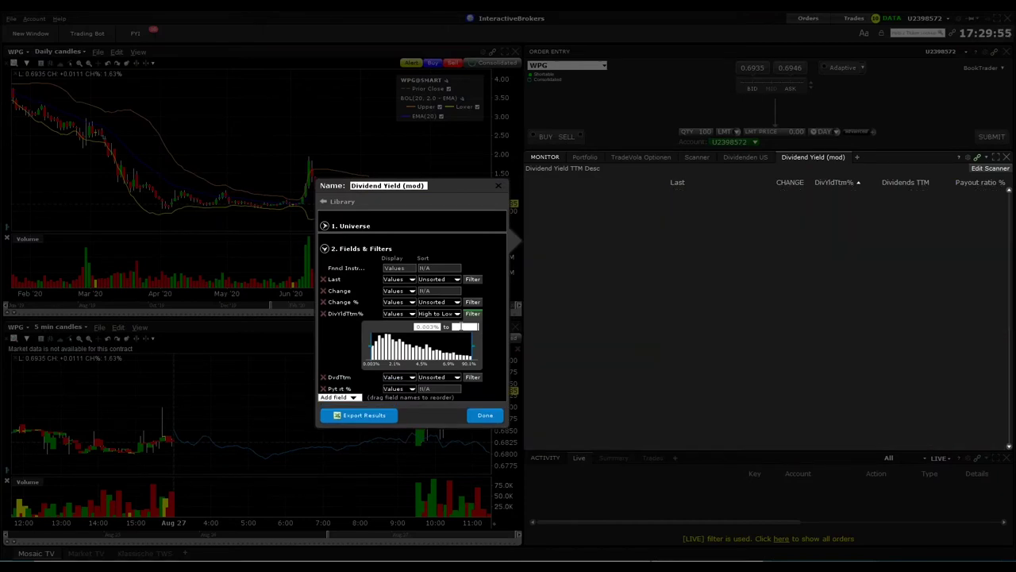
pyautogui.write('6')
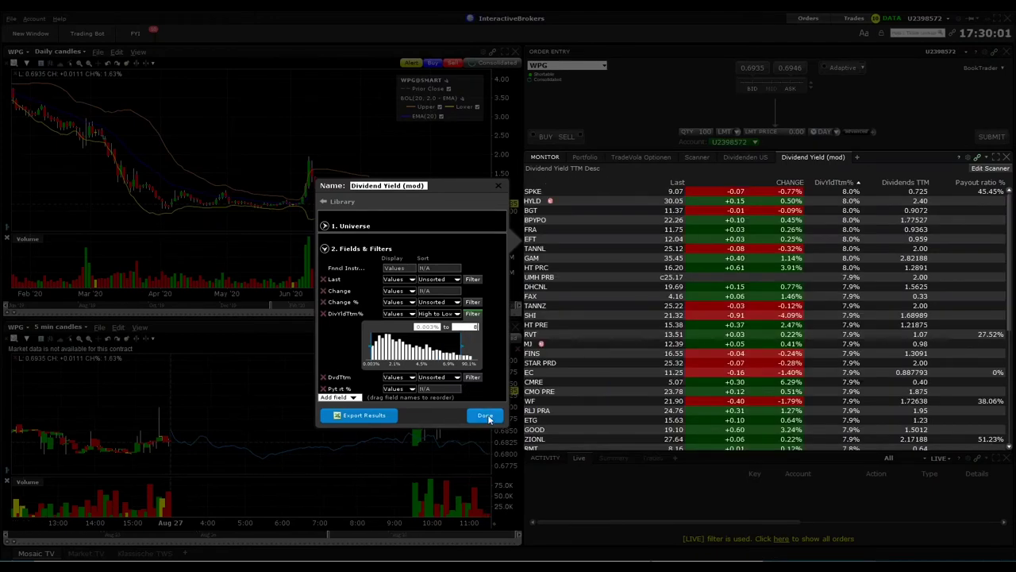
pyautogui.click(486, 415)
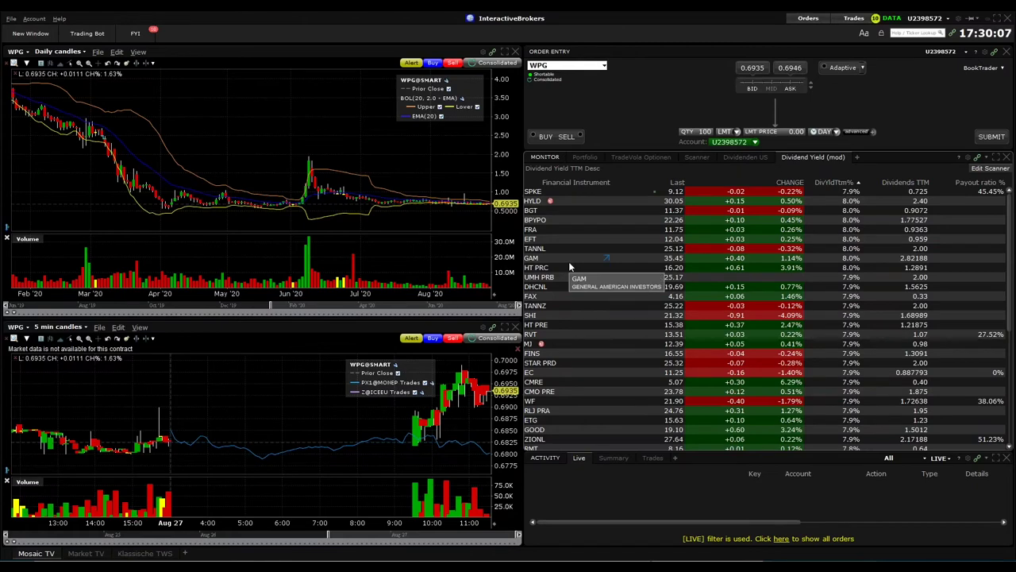
pyautogui.scroll(-7, 570, 260)
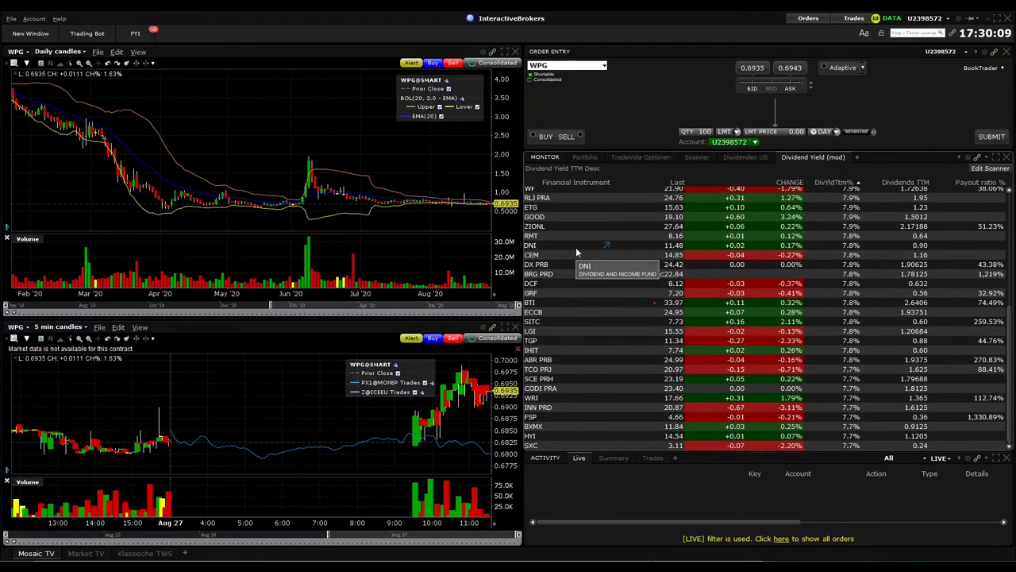
pyautogui.scroll(7, 576, 250)
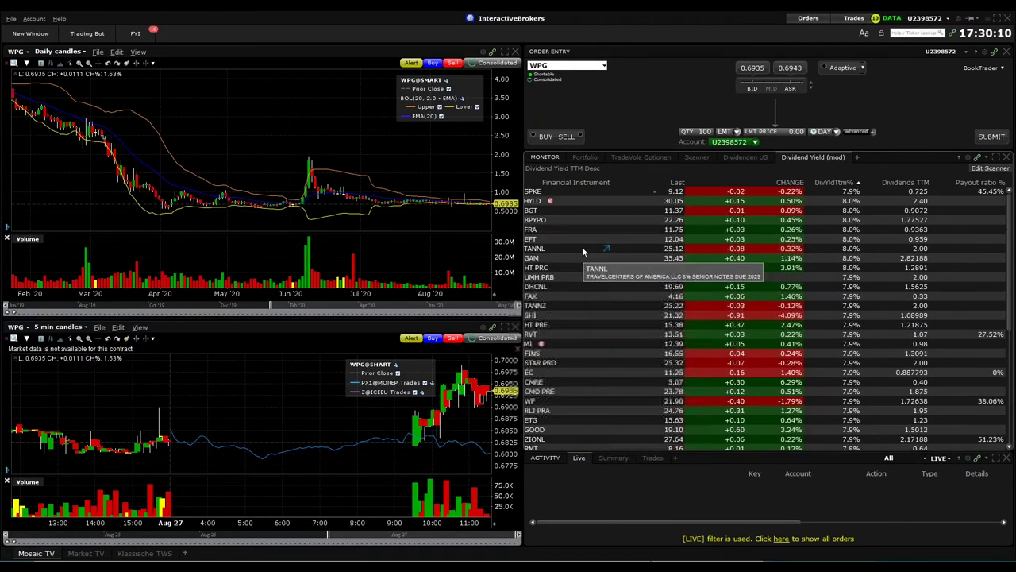
# Step: Add a last-price filter from 5 to 100 to the Dividend Yield scanner and look through the resulting stocks
pyautogui.click(990, 168)
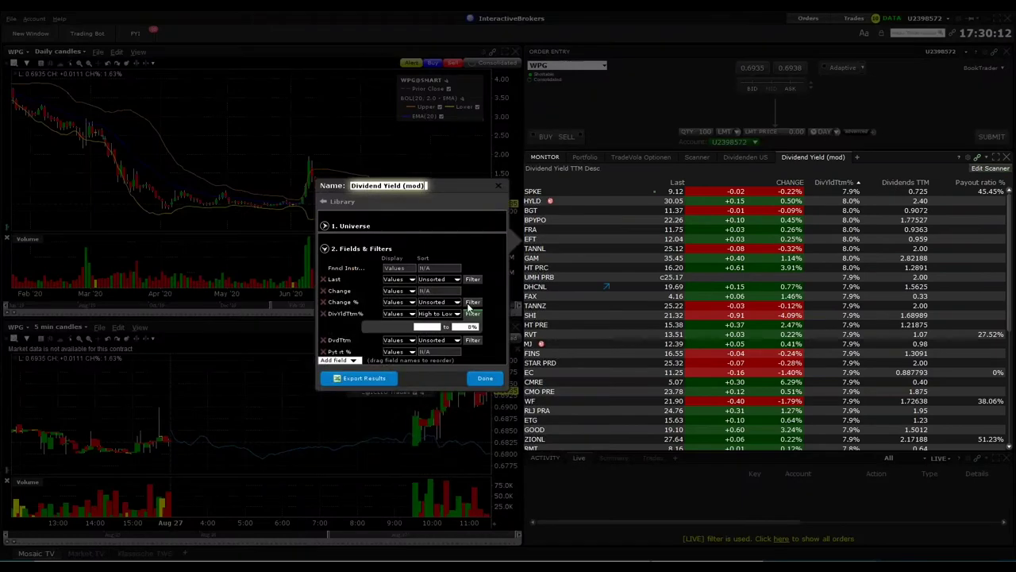
pyautogui.click(398, 279)
pyautogui.click(402, 286)
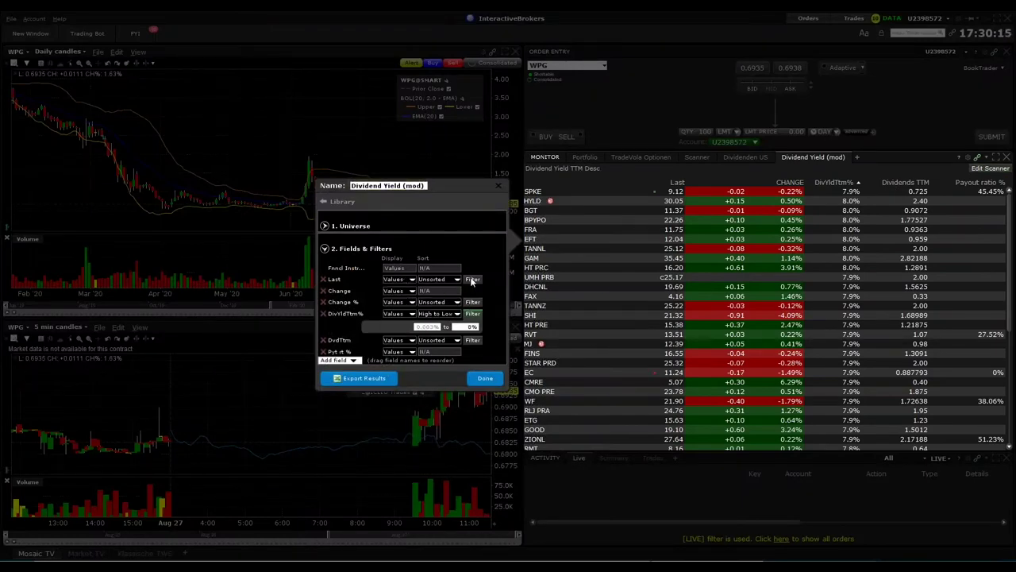
pyautogui.click(472, 278)
pyautogui.click(415, 293)
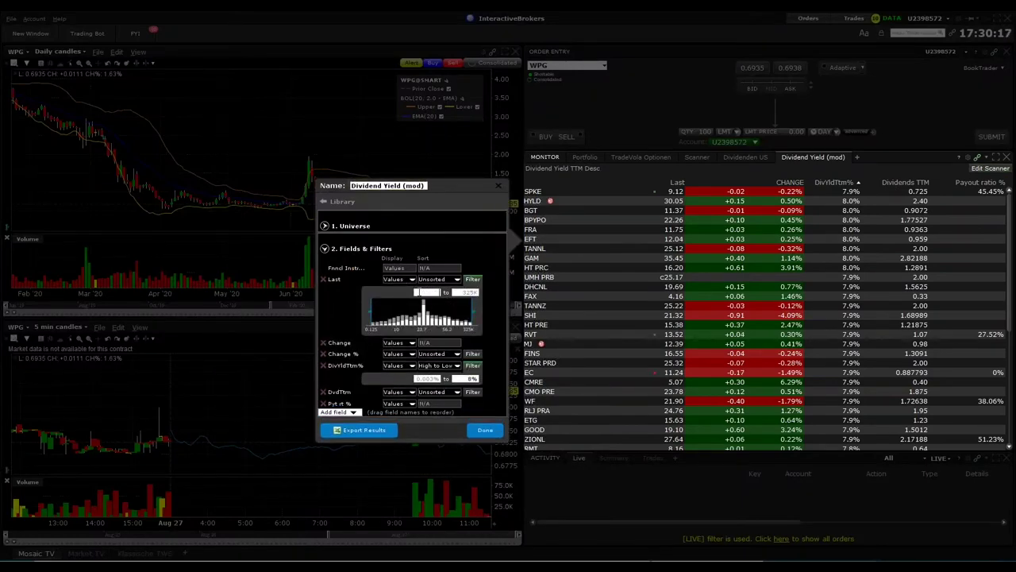
pyautogui.write('5')
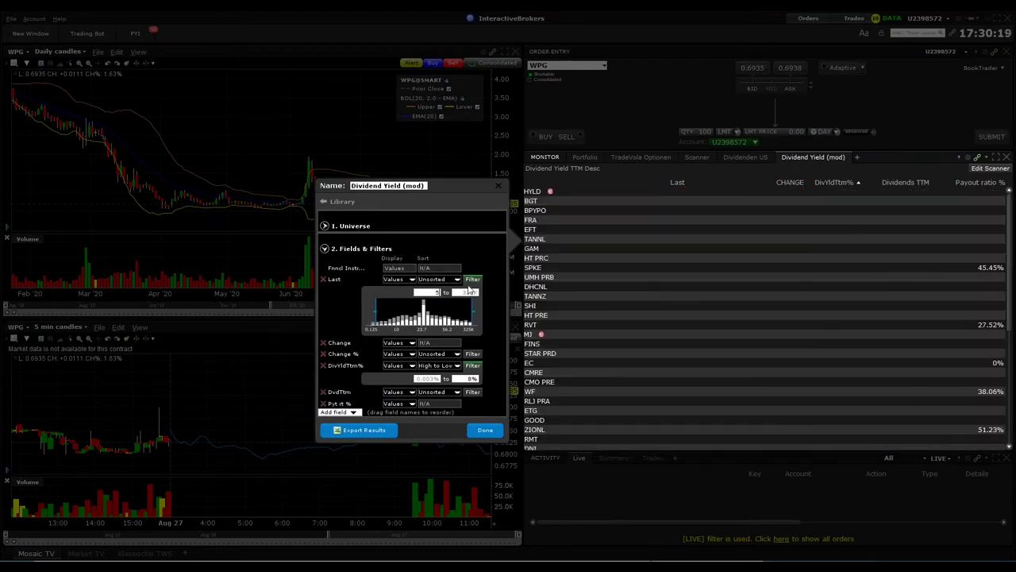
pyautogui.click(463, 292)
pyautogui.write('100')
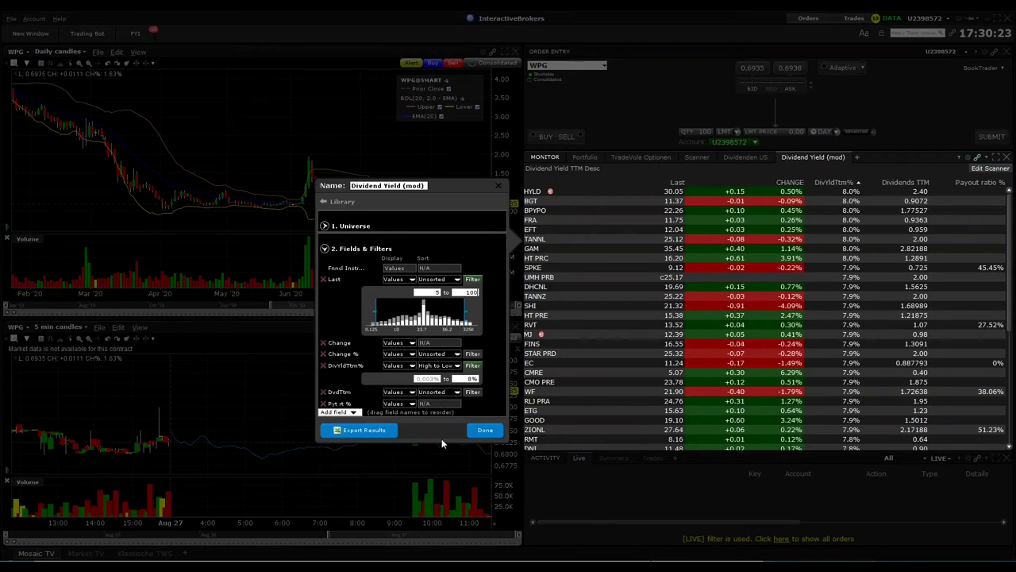
pyautogui.click(474, 430)
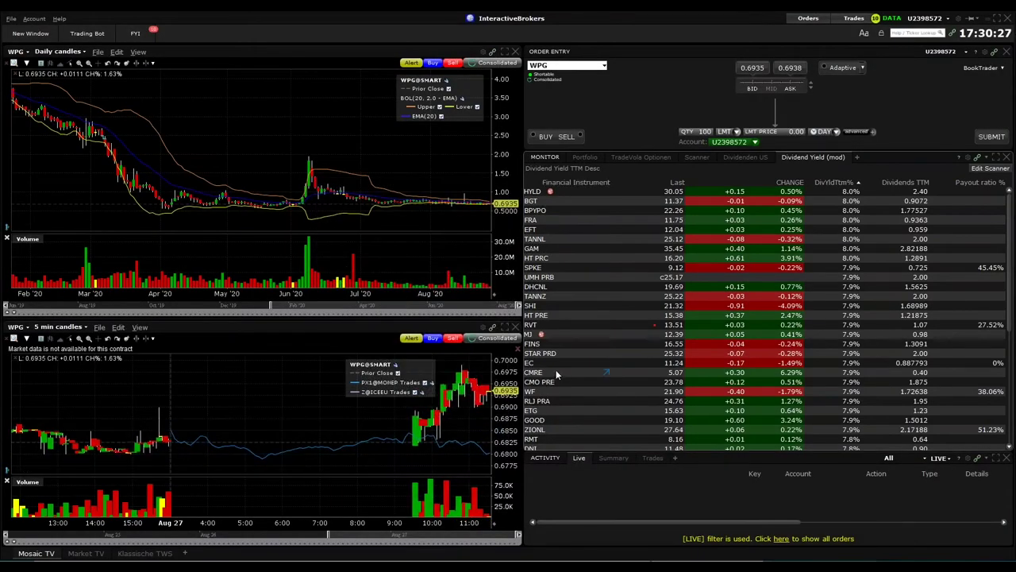
pyautogui.scroll(-7, 573, 359)
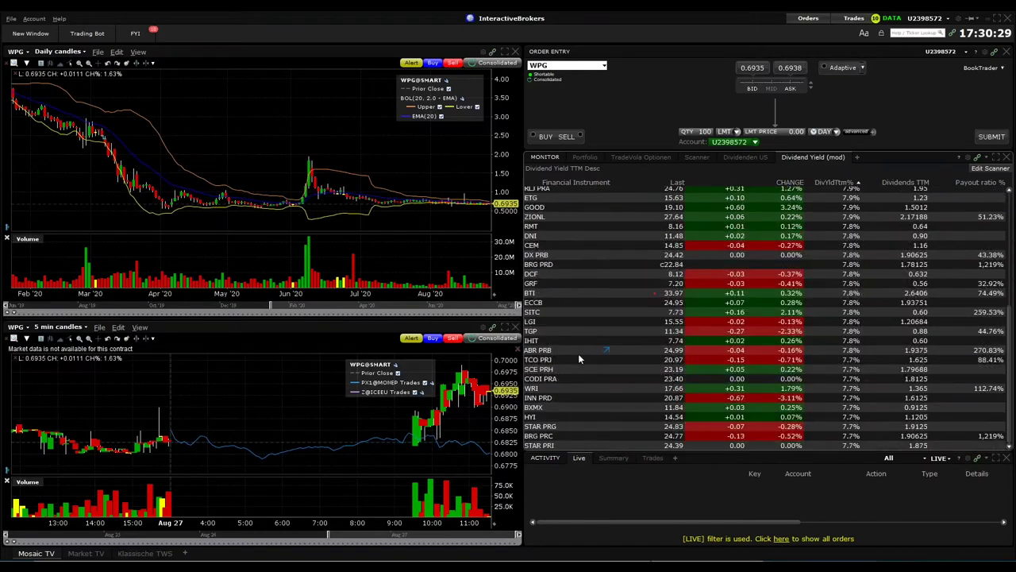
pyautogui.scroll(7, 584, 358)
# Step: Set the scanner's maximum trailing dividend yield to 7% and look through the resulting stocks
pyautogui.click(979, 171)
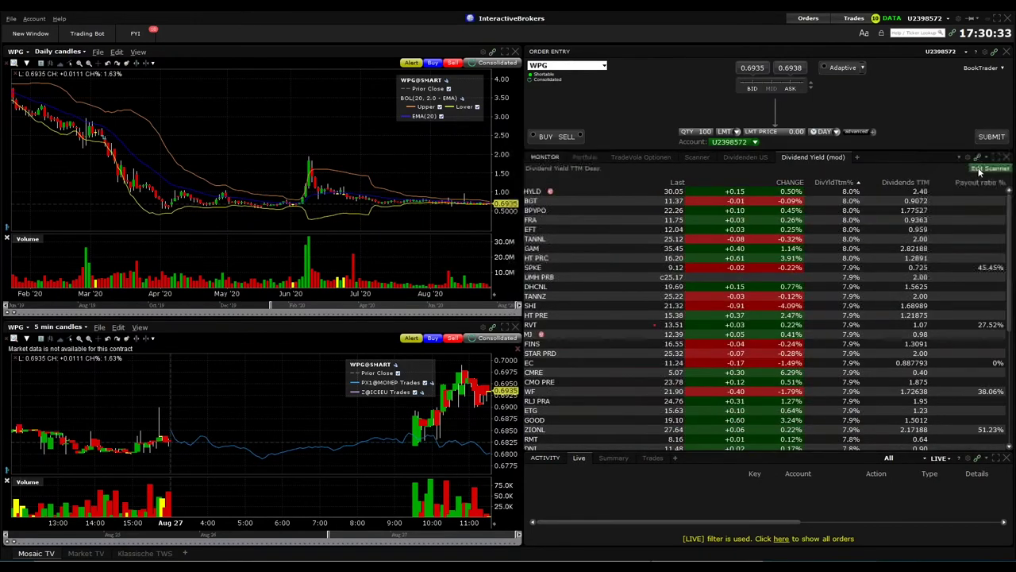
pyautogui.click(454, 341)
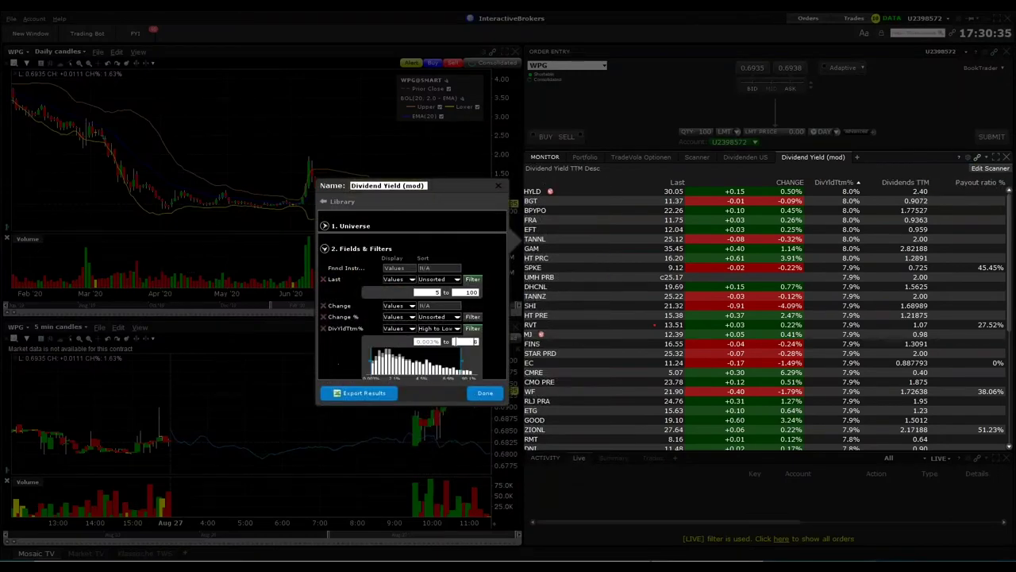
pyautogui.write('7')
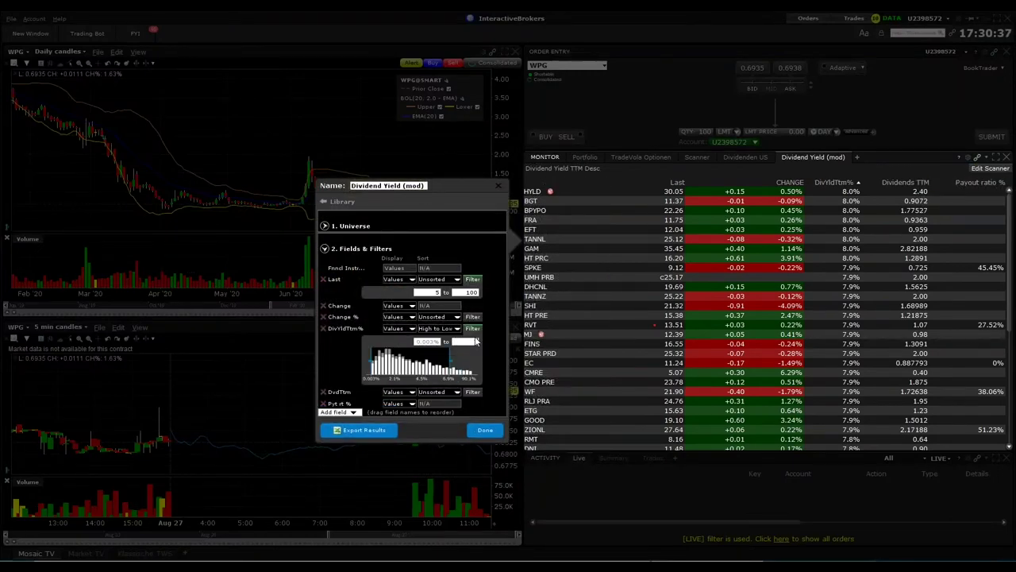
pyautogui.click(483, 433)
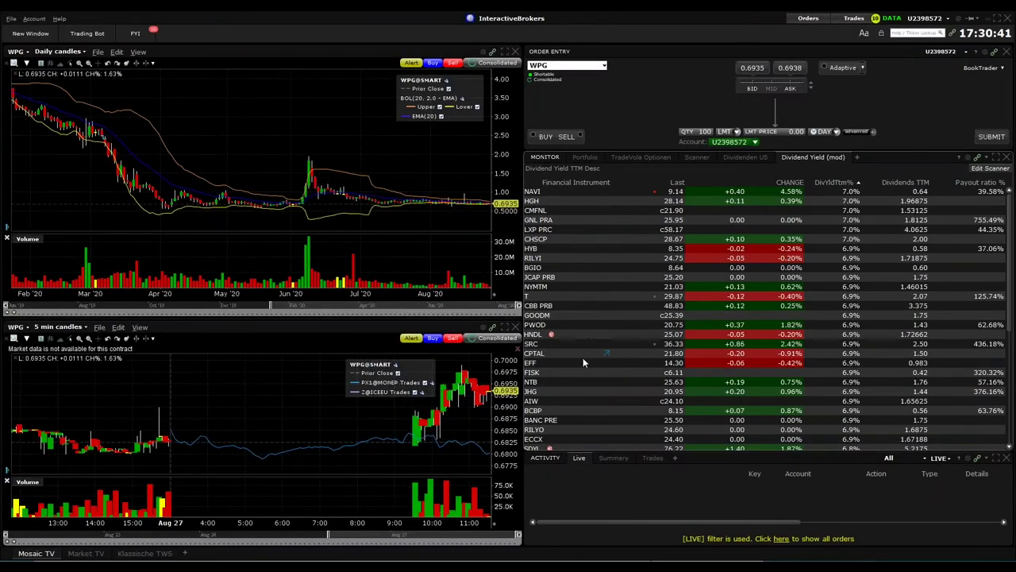
pyautogui.scroll(-2, 582, 371)
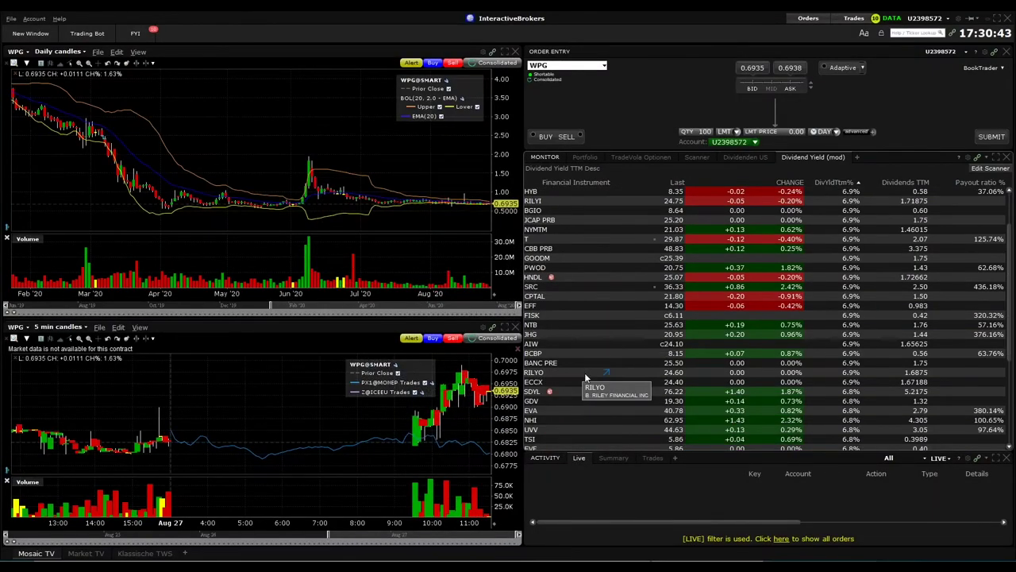
pyautogui.scroll(-5, 586, 373)
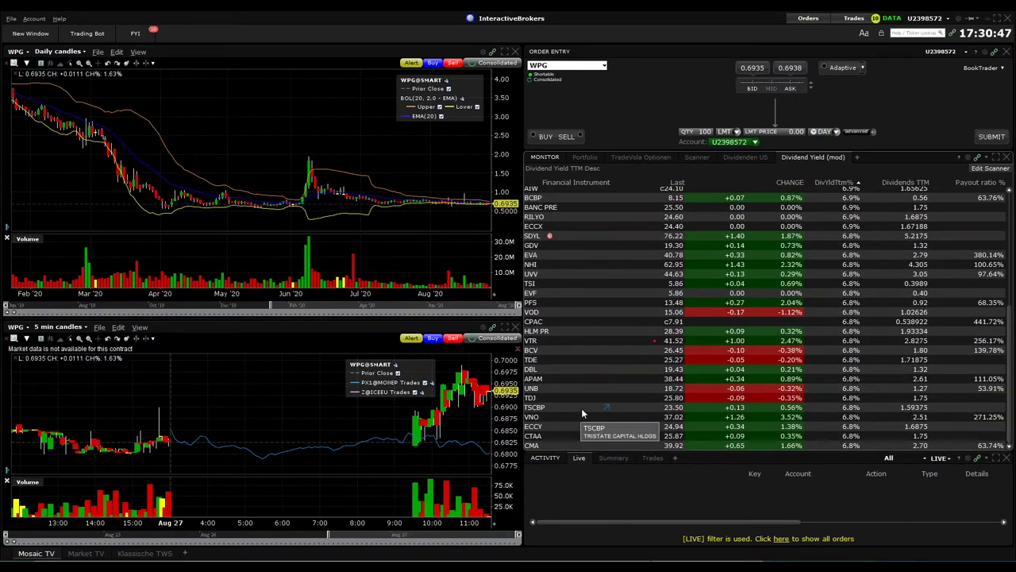
pyautogui.scroll(2, 581, 400)
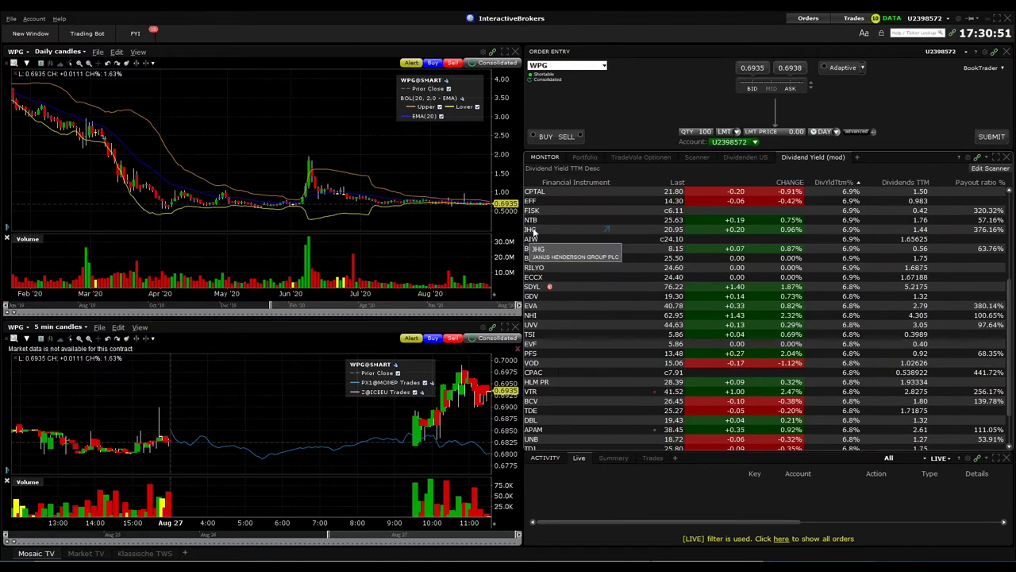
# Step: Enlarge the Monitor with the filtered scanner results and narrow the instrument column
pyautogui.click(998, 156)
pyautogui.scroll(2, 696, 143)
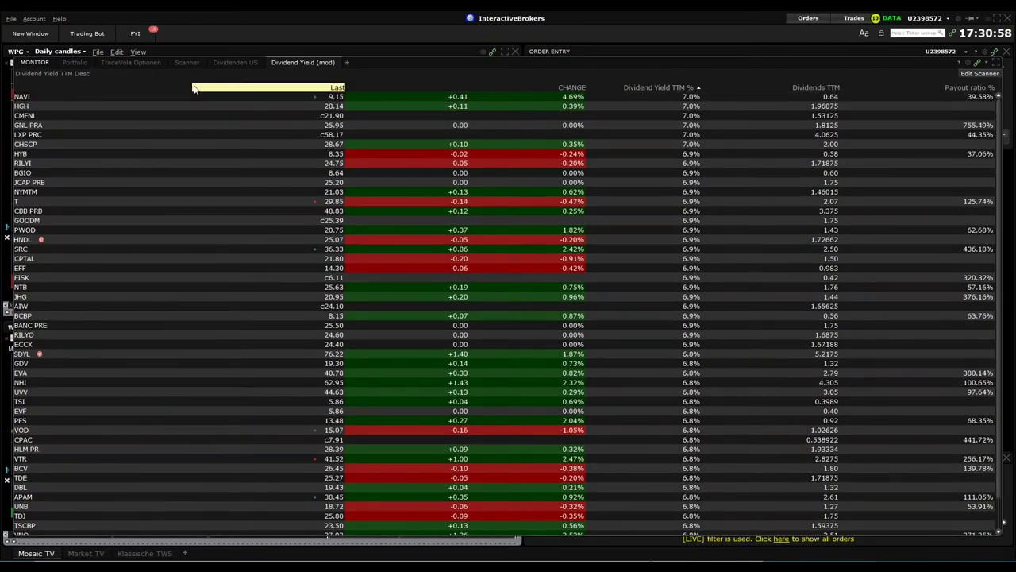
pyautogui.moveTo(197, 87); pyautogui.dragTo(121, 88)
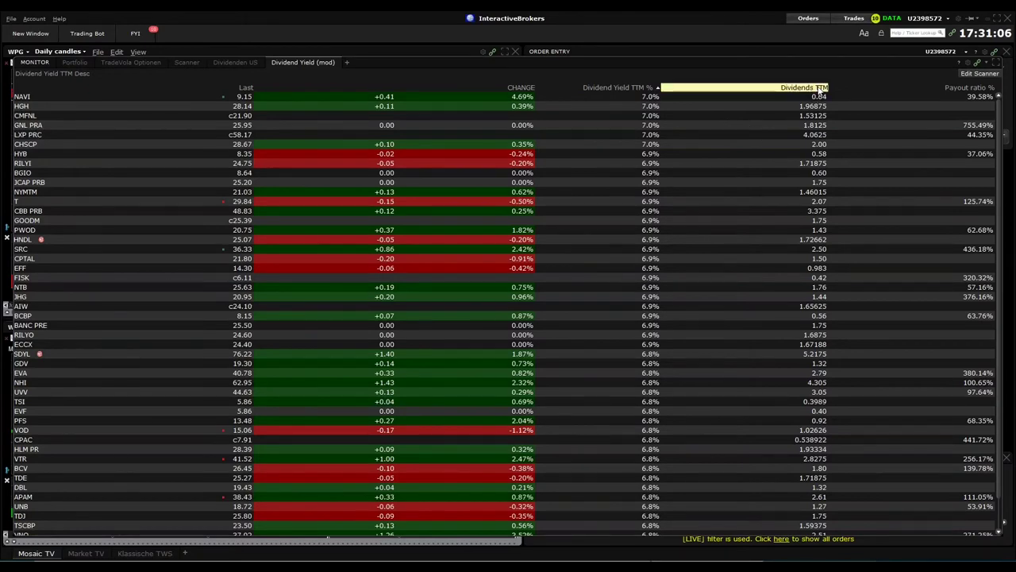
pyautogui.moveTo(819, 92)
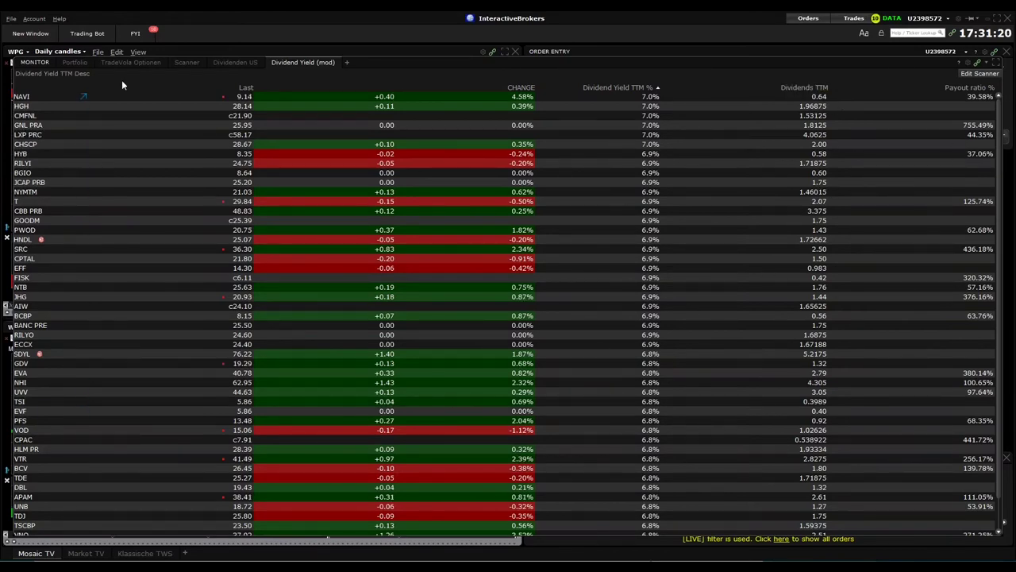
# Step: Load the top-ranked stock, NAVI, into the linked charts, restore the Monitor's size and open the stock's Dividend Calendar
pyautogui.click(41, 96)
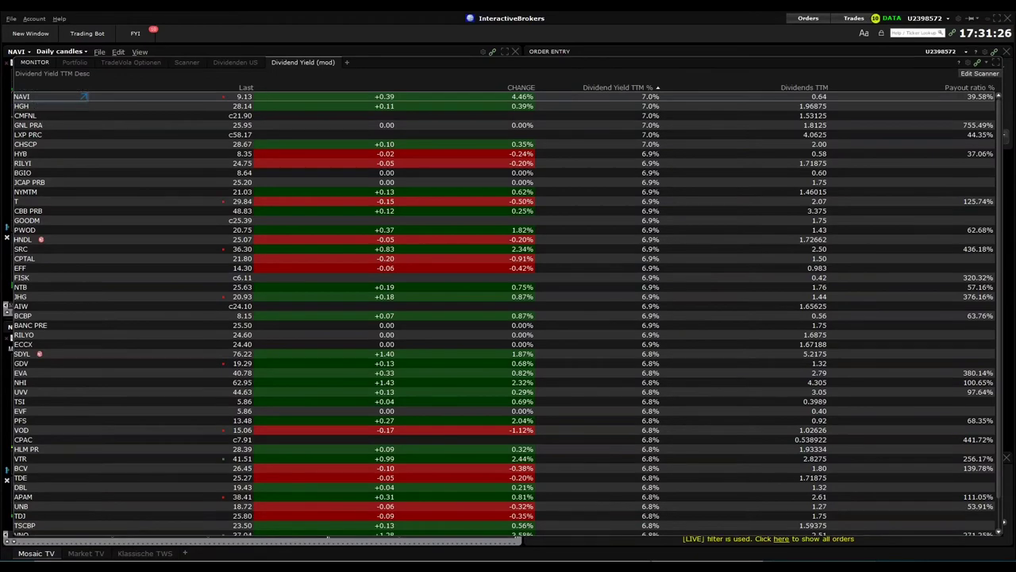
pyautogui.click(994, 62)
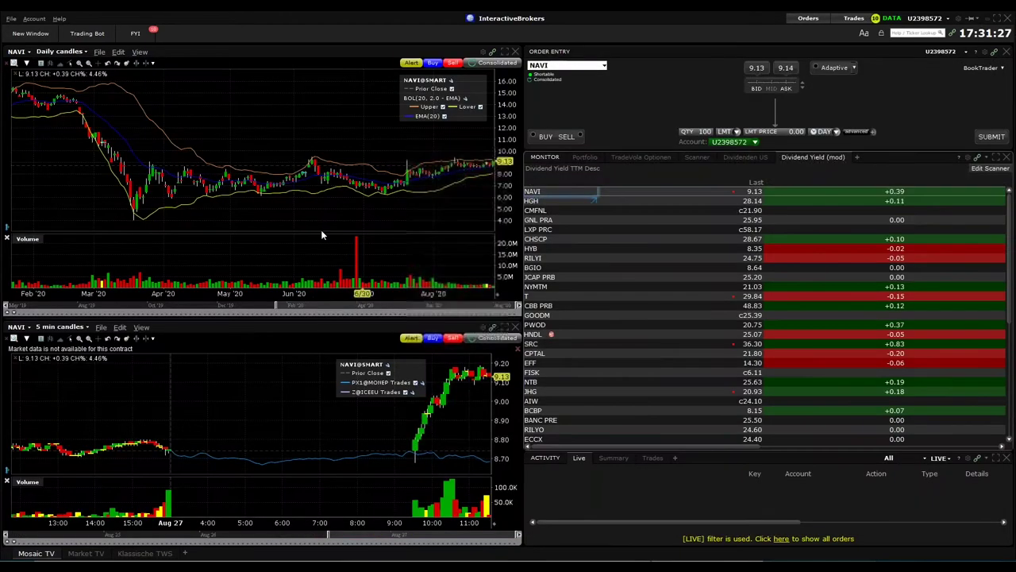
pyautogui.click(30, 33)
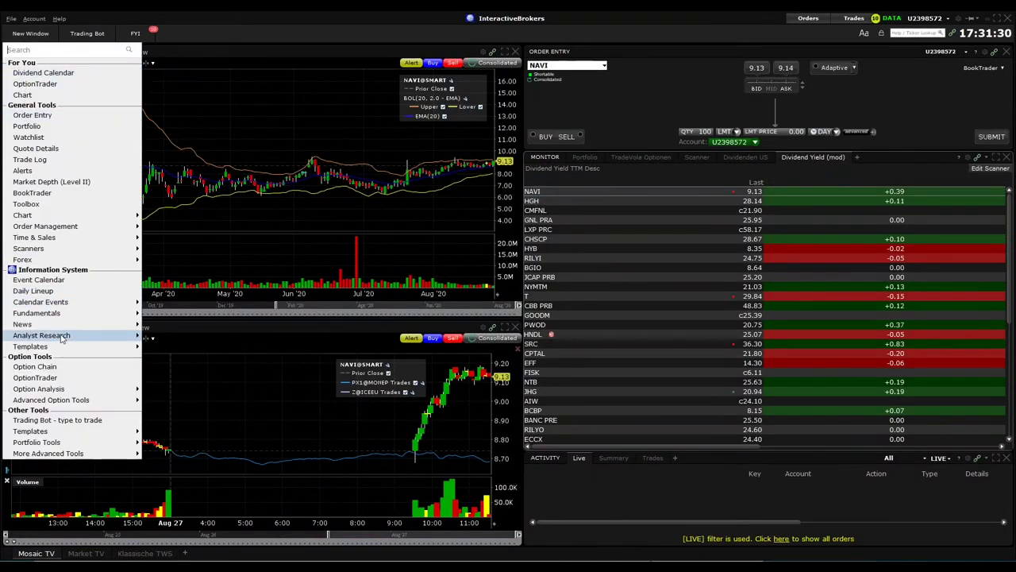
pyautogui.moveTo(68, 329)
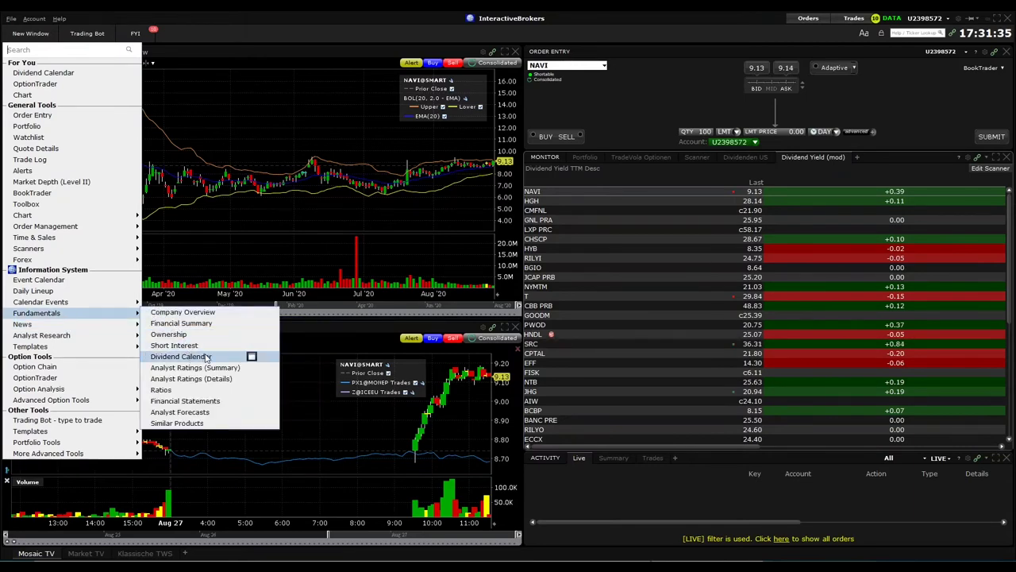
pyautogui.click(181, 357)
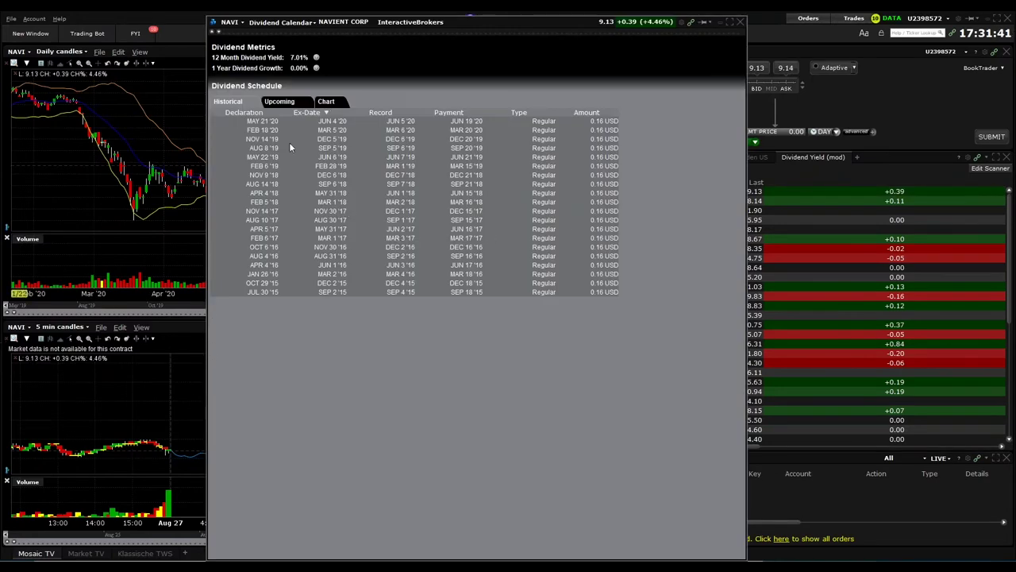
# Step: Check NAVI's upcoming dividends in the Dividend Calendar, close it, and look over the stock's option chain in a maximized OptionTrader window
pyautogui.click(286, 100)
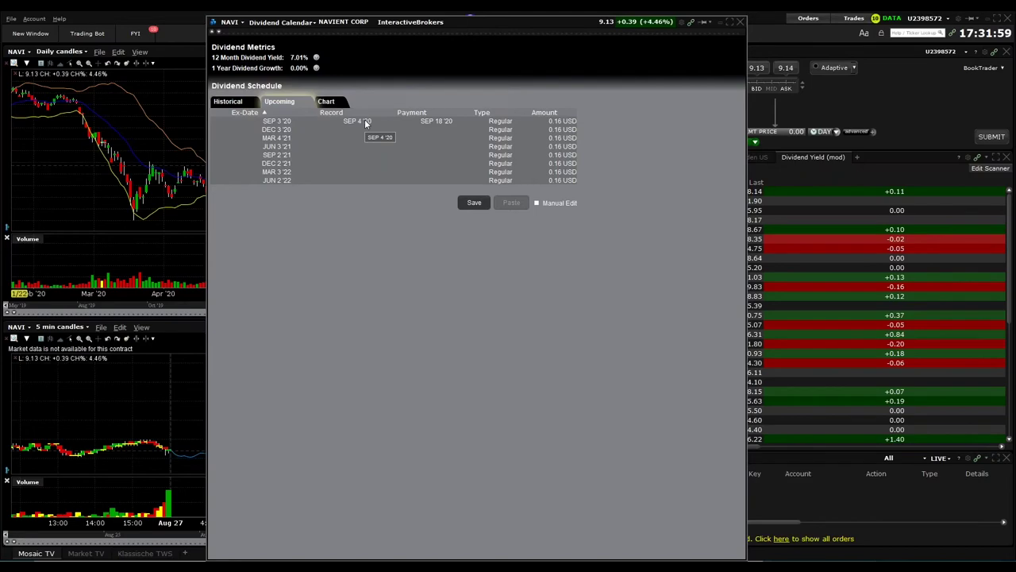
pyautogui.click(741, 22)
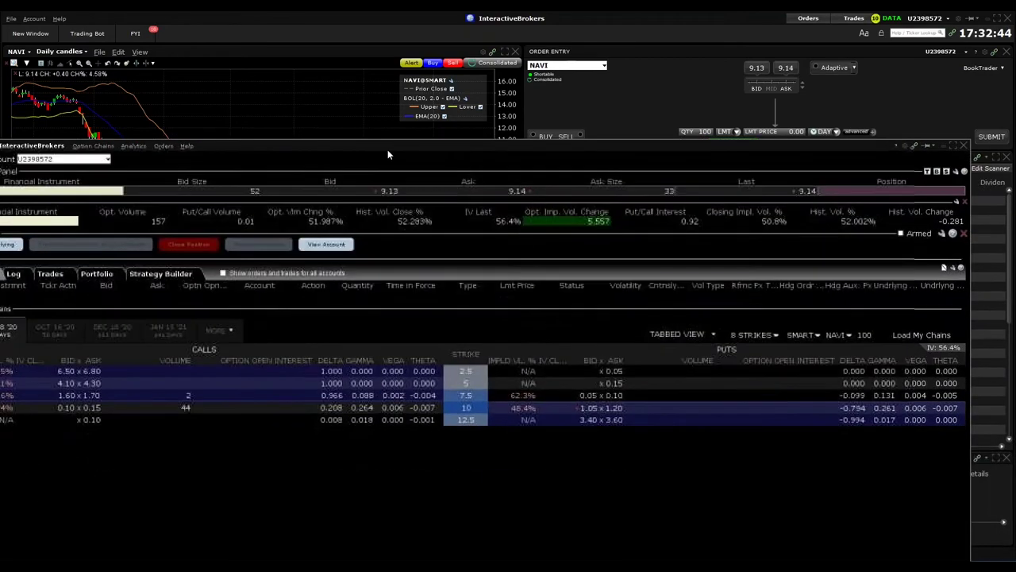
pyautogui.click(956, 144)
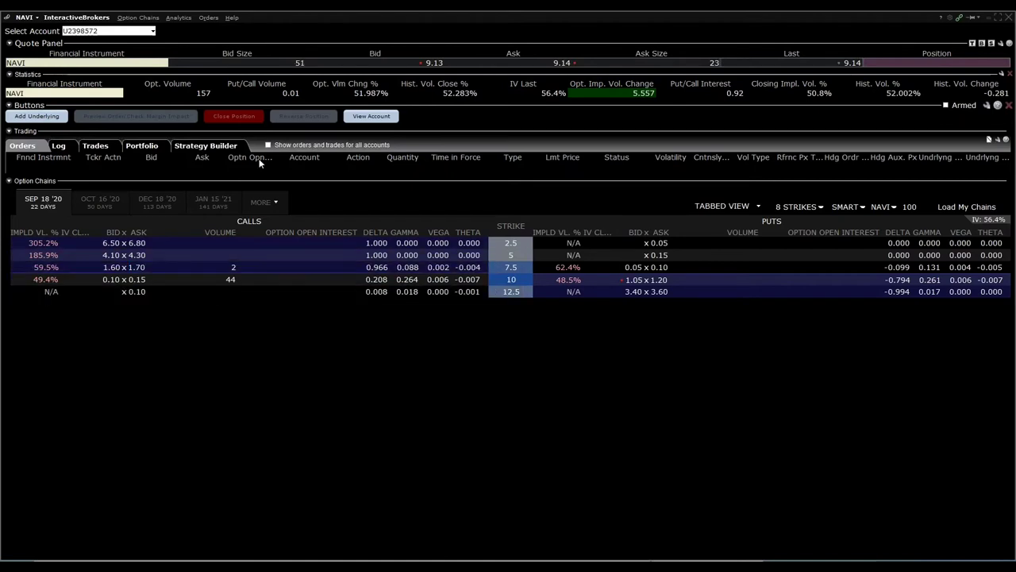
pyautogui.click(990, 19)
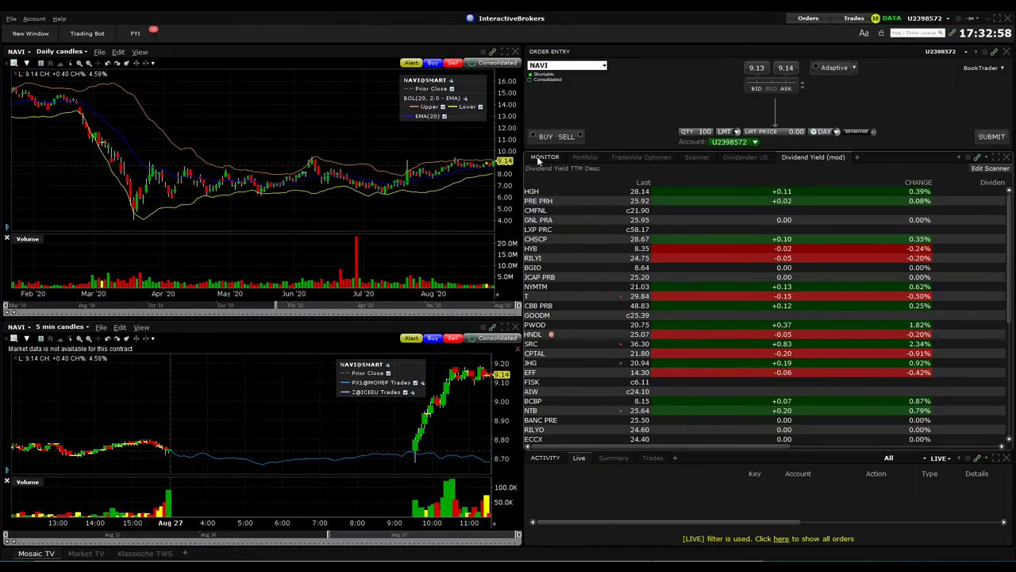
# Step: Start a limit buy order for 100 NAVI shares
pyautogui.click(545, 137)
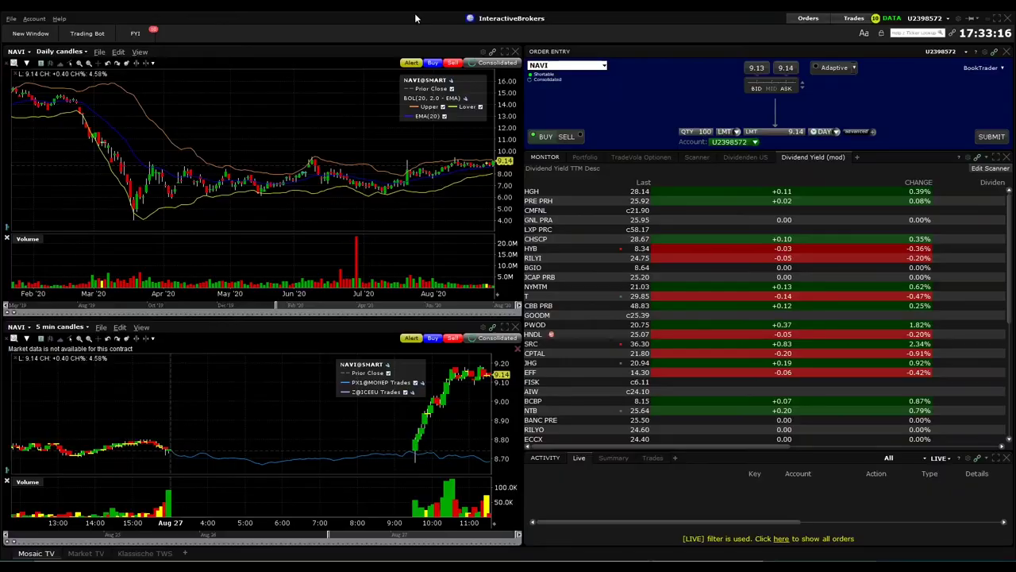
# Step: Switch to Finviz in the browser, look up navi, examine its dividend figures and company profile, and return to Trader Workstation
pyautogui.hotkey('alt', 'Tab')
pyautogui.click(206, 85)
pyautogui.write('navi')
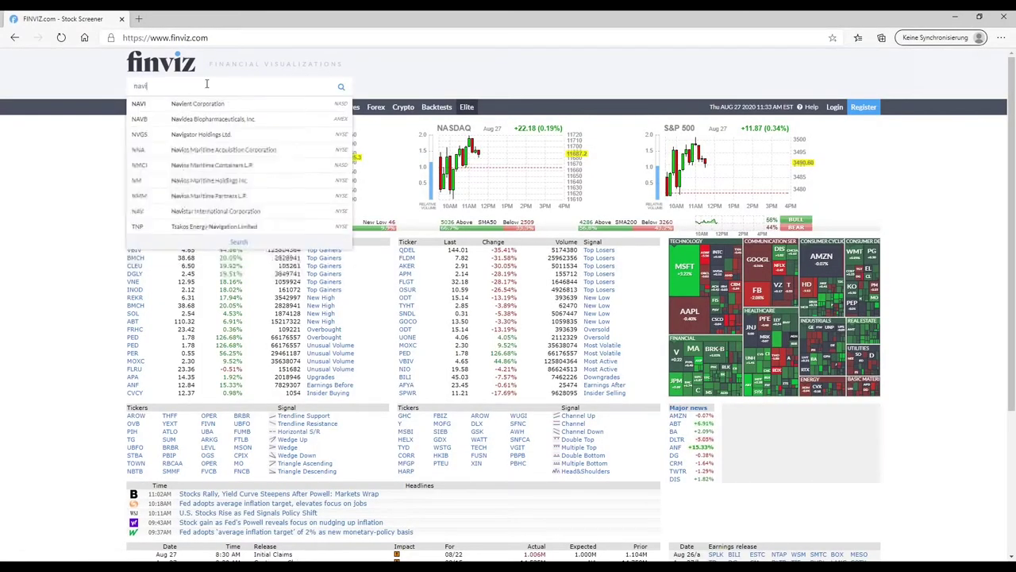
pyautogui.press('Return')
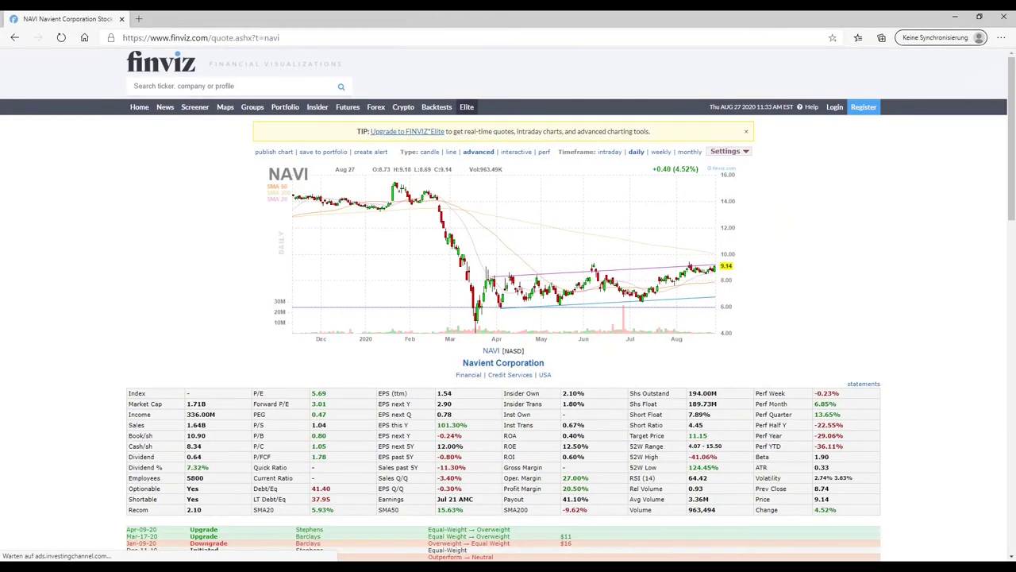
pyautogui.scroll(-2, 547, 126)
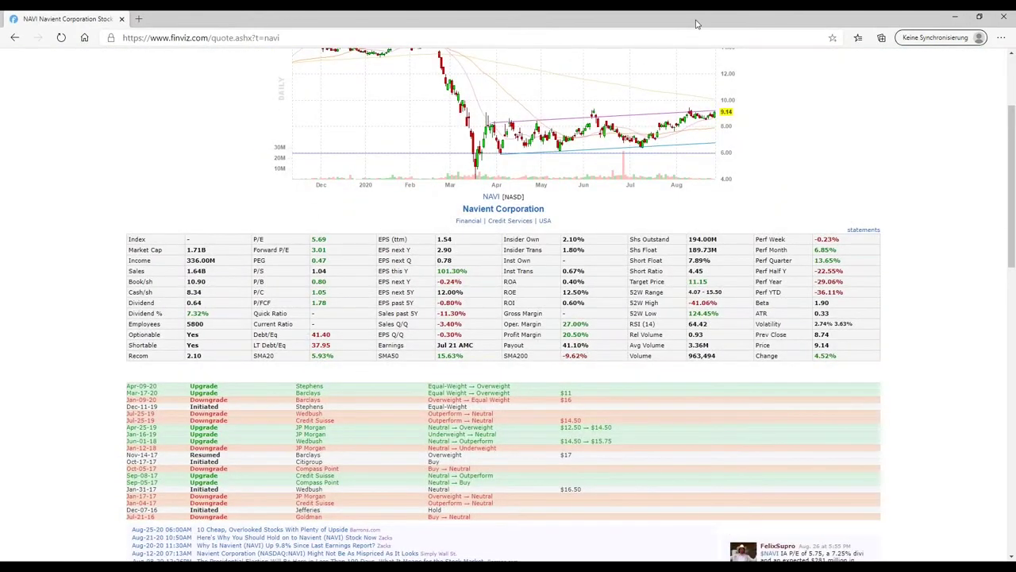
pyautogui.hotkey('ctrl', '2')
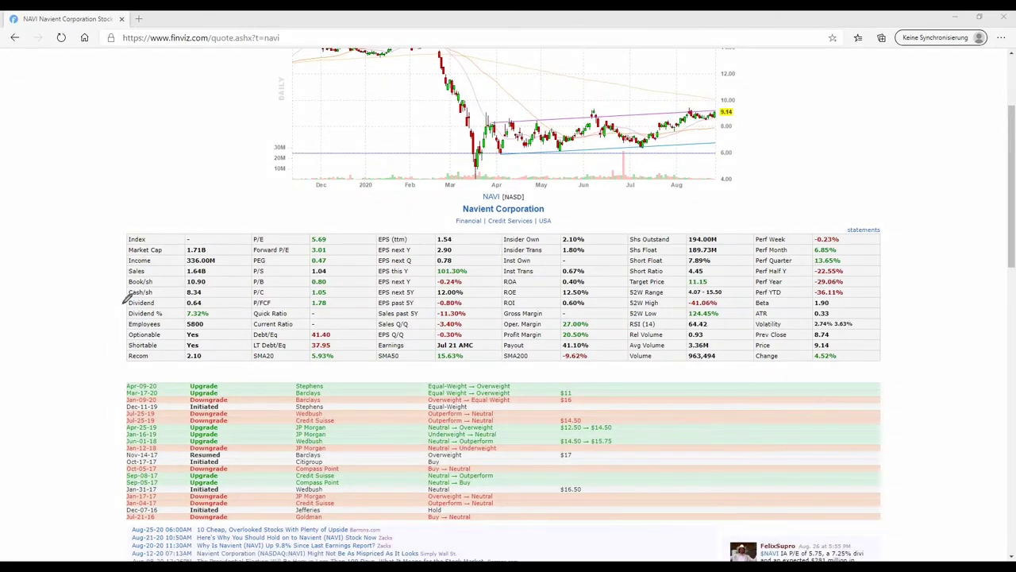
pyautogui.moveTo(125, 303)
pyautogui.mouseDown()
pyautogui.moveTo(151, 318)
pyautogui.moveTo(203, 318)
pyautogui.moveTo(220, 307)
pyautogui.moveTo(218, 289)
pyautogui.moveTo(194, 284)
pyautogui.moveTo(128, 294)
pyautogui.moveTo(124, 304)
pyautogui.mouseUp()
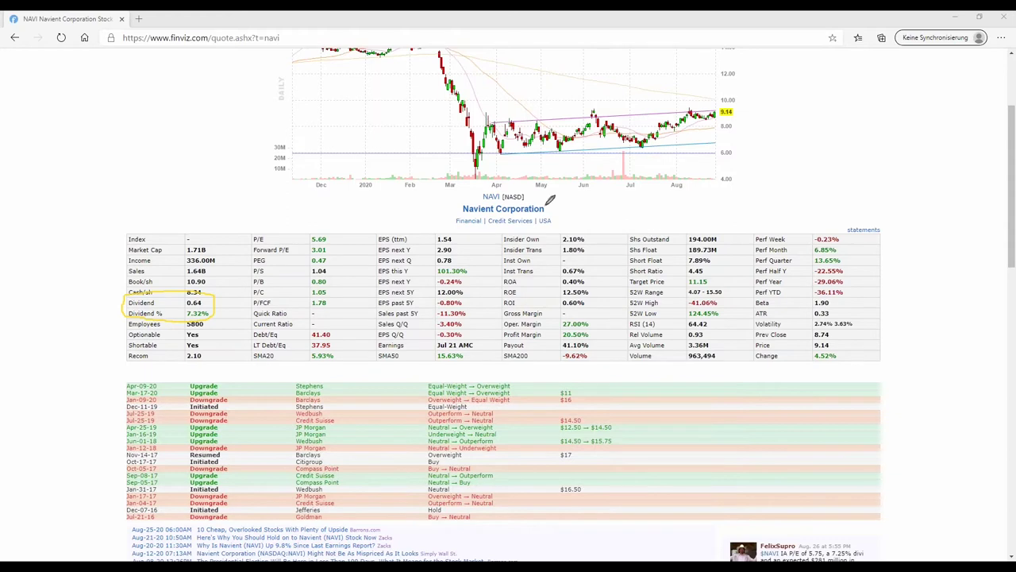
pyautogui.moveTo(455, 200)
pyautogui.mouseDown()
pyautogui.moveTo(452, 228)
pyautogui.moveTo(530, 230)
pyautogui.moveTo(558, 217)
pyautogui.moveTo(546, 187)
pyautogui.moveTo(450, 186)
pyautogui.moveTo(448, 208)
pyautogui.mouseUp()
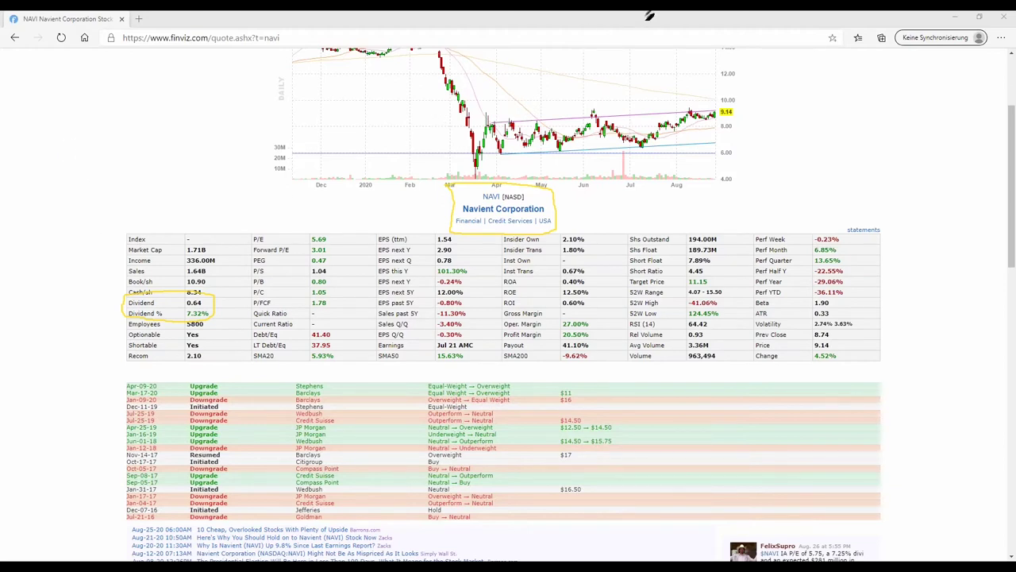
pyautogui.press('Escape')
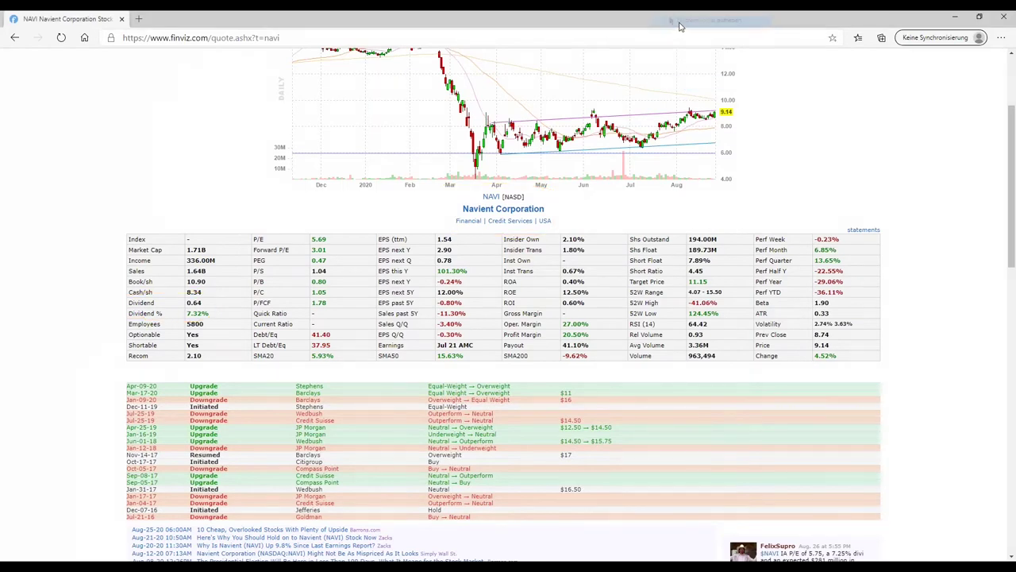
pyautogui.click(949, 20)
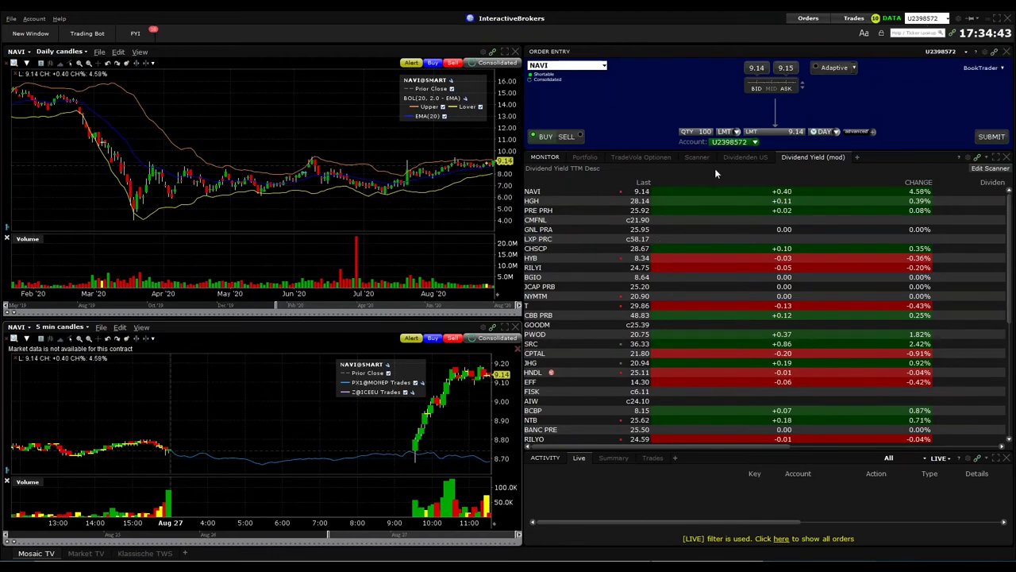
# Step: Submit the buy order for 100 NAVI shares at a limit price of 9.15 and bring back the OptionTrader window
pyautogui.click(785, 133)
pyautogui.click(811, 115)
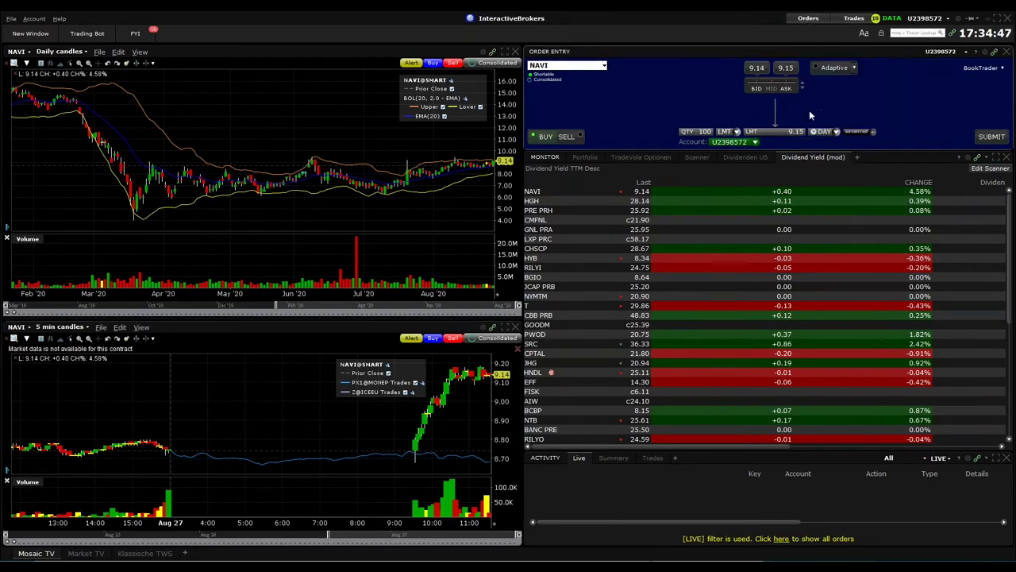
pyautogui.click(991, 137)
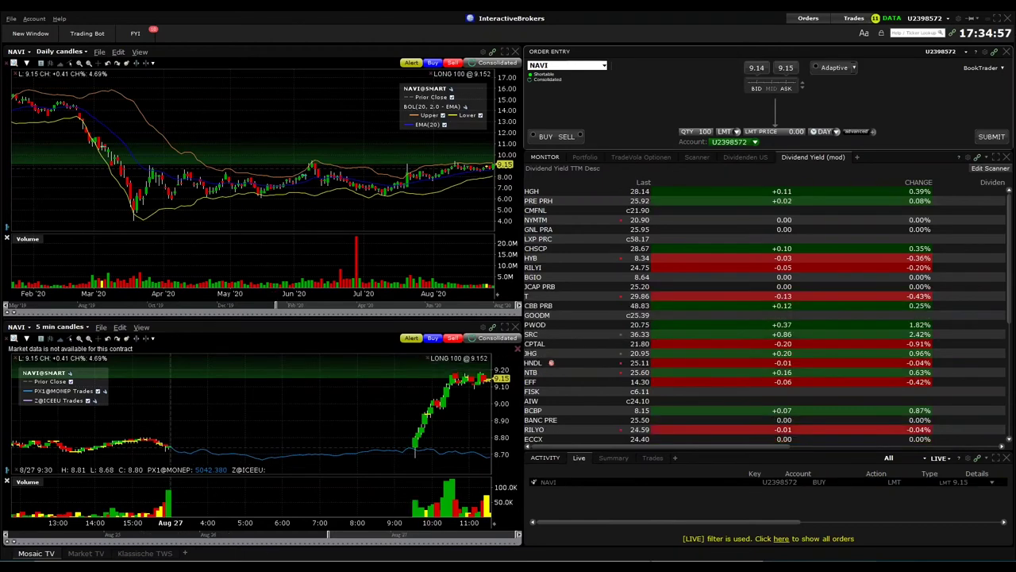
pyautogui.moveTo(259, 556)
pyautogui.click(256, 534)
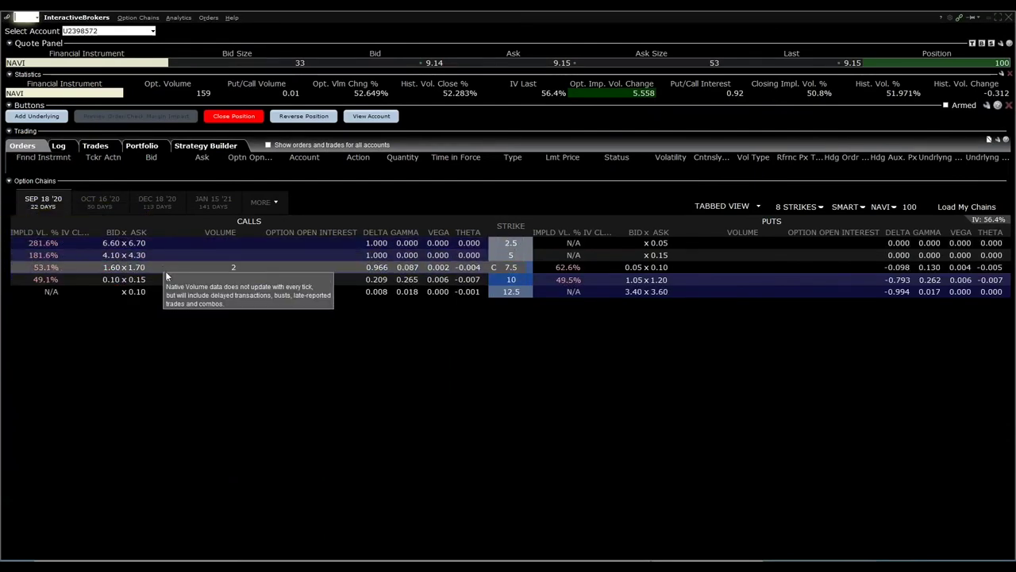
# Step: Create sell orders for the NAVI Sep 18 '20 7.5 call at 1.60 and 10 call at 0.10, expanding the order list
pyautogui.click(113, 269)
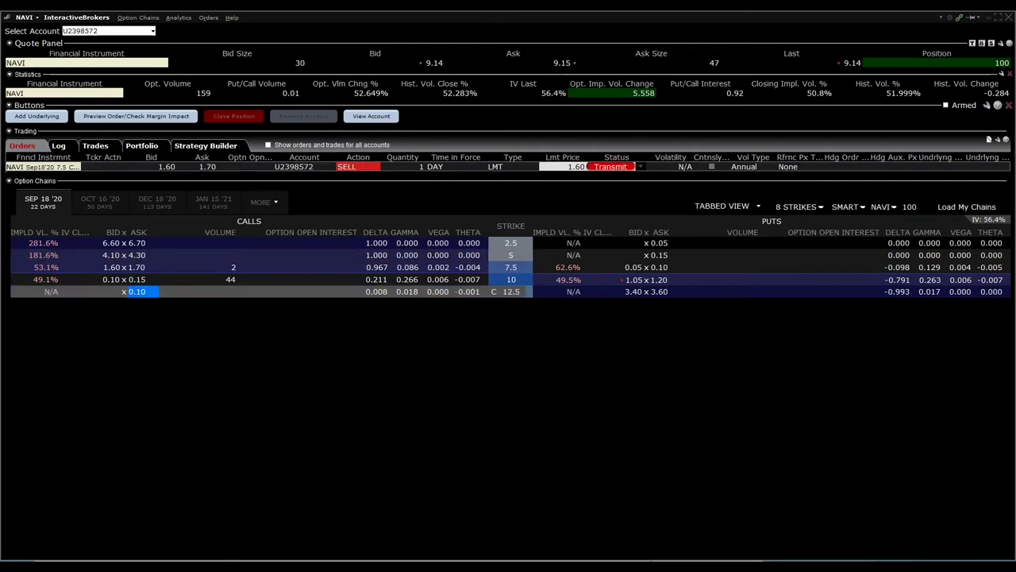
pyautogui.click(119, 284)
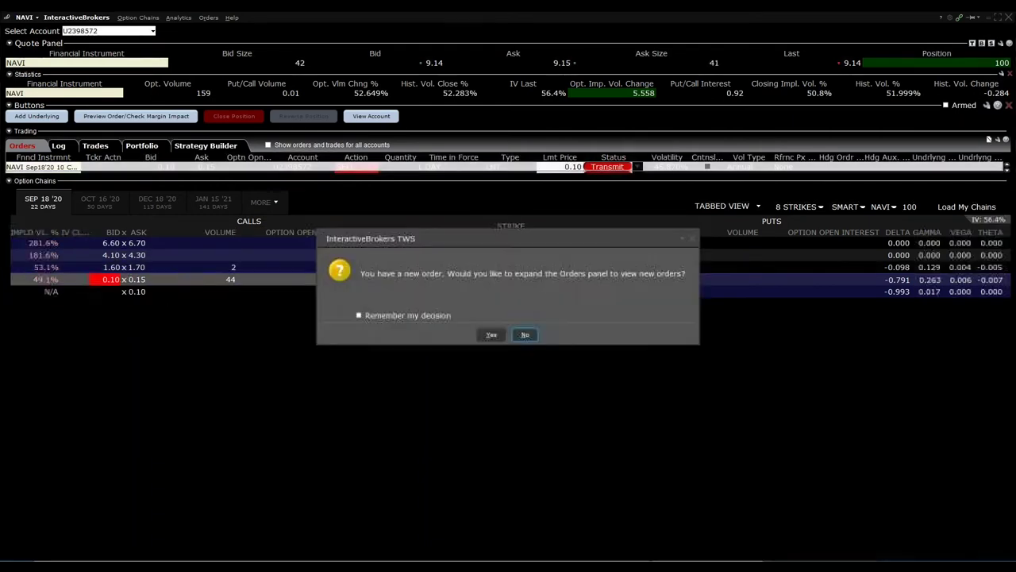
pyautogui.click(492, 334)
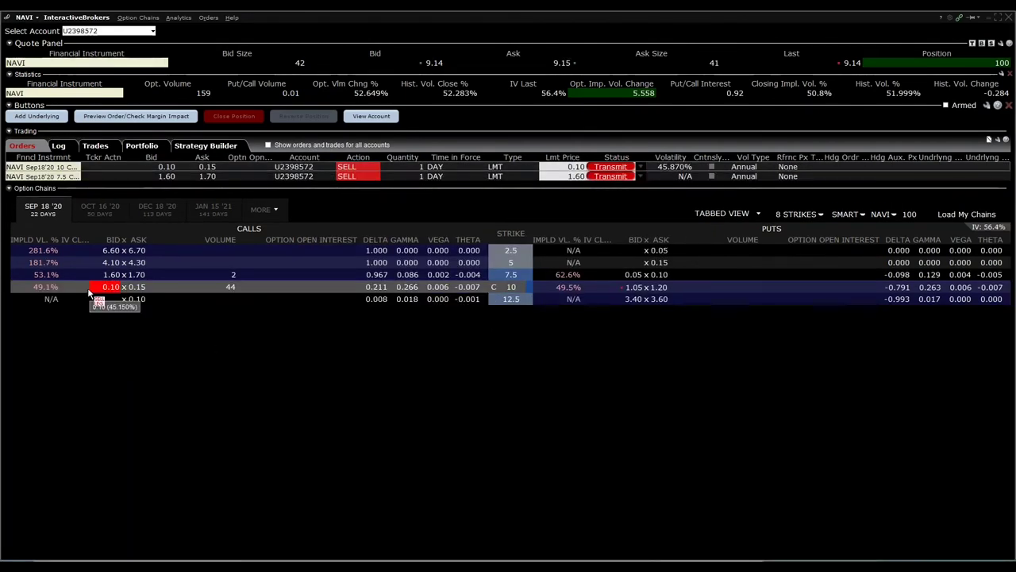
# Step: Compare NAVI's OCT 16 '20 and DEC 18 '20 option chains and return to the SEP 18 '20 expiration
pyautogui.click(100, 208)
pyautogui.click(157, 209)
pyautogui.click(101, 208)
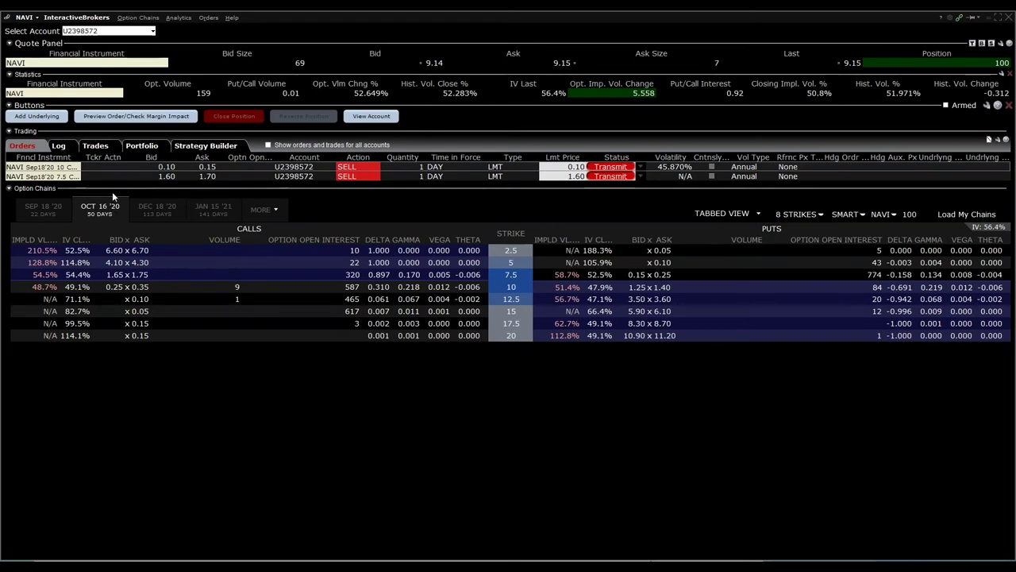
pyautogui.click(46, 210)
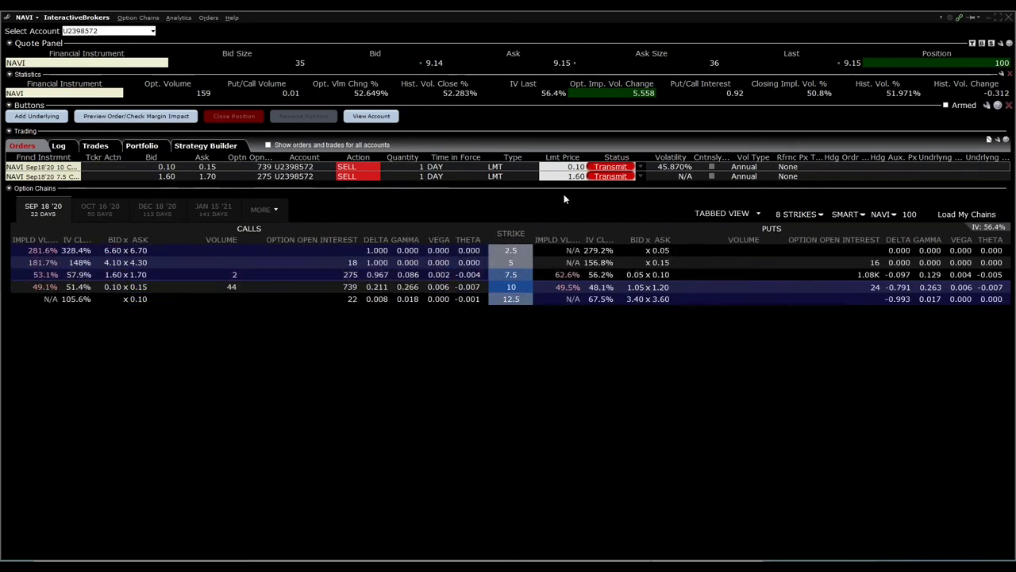
# Step: Discard the two untransmitted sell orders for the NAVI Sep 18 '20 10 and 7.5 calls
pyautogui.rightClick(580, 169)
pyautogui.click(588, 181)
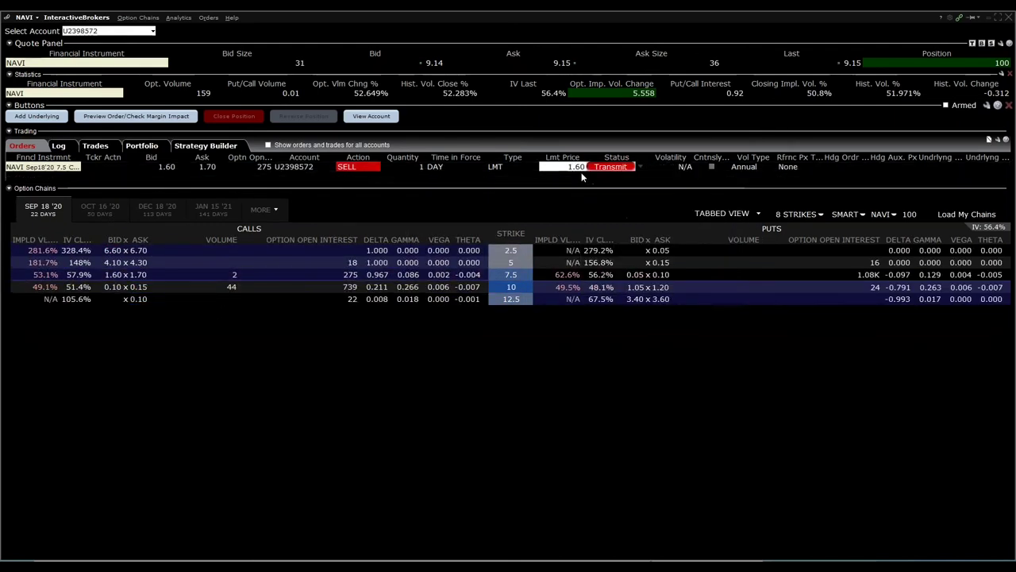
pyautogui.rightClick(582, 169)
pyautogui.click(588, 181)
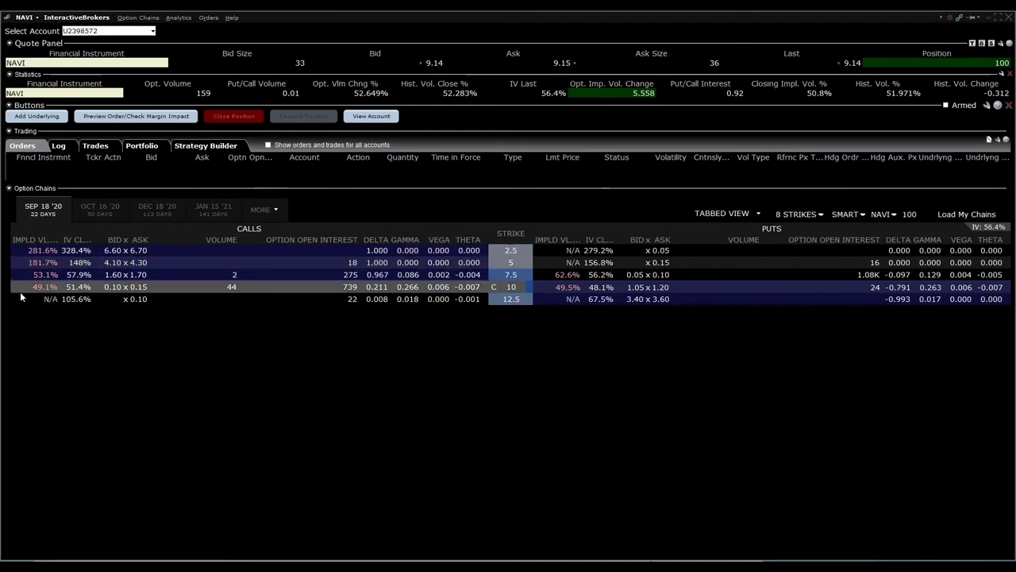
# Step: Sell one NAVI Sep 18 '20 7.5 call at a limit price of 1.65, transmit the order, and minimize the OptionTrader window
pyautogui.click(116, 274)
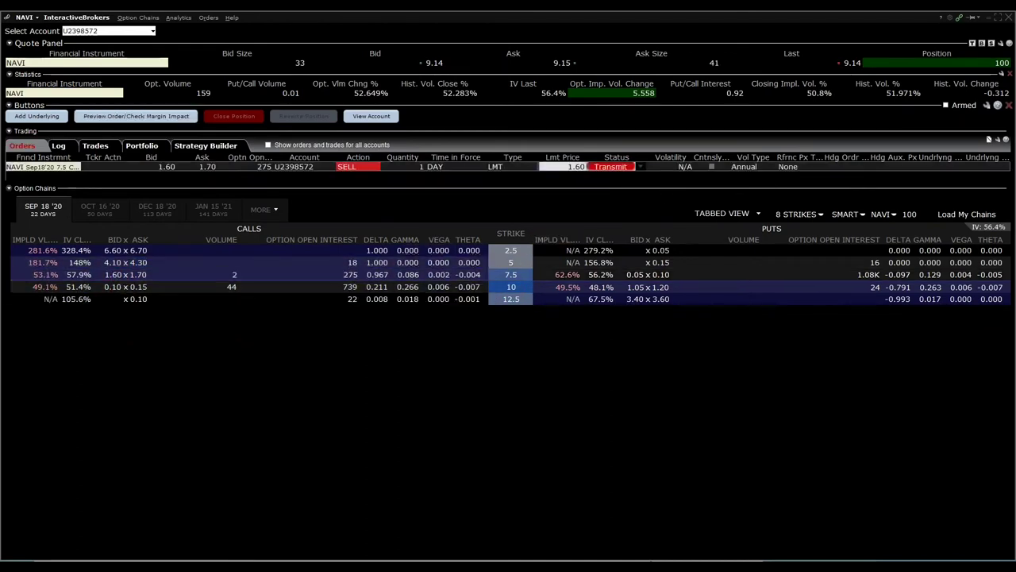
pyautogui.click(568, 167)
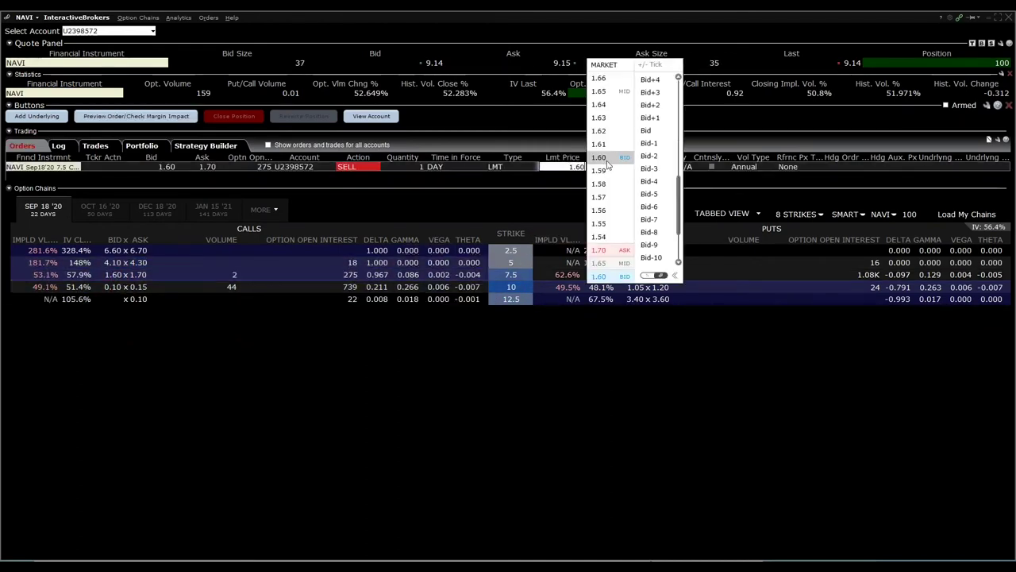
pyautogui.click(608, 163)
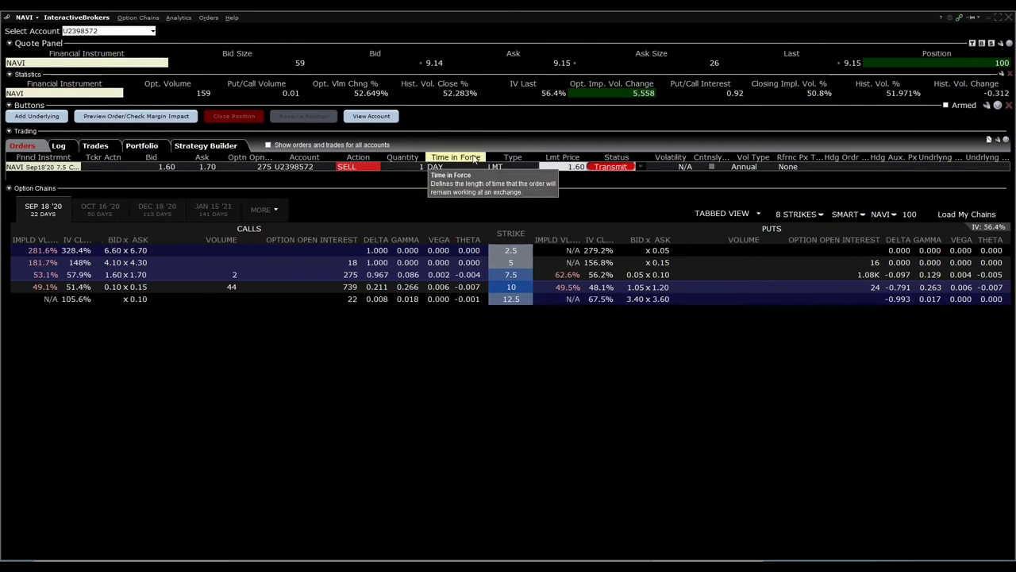
pyautogui.click(580, 166)
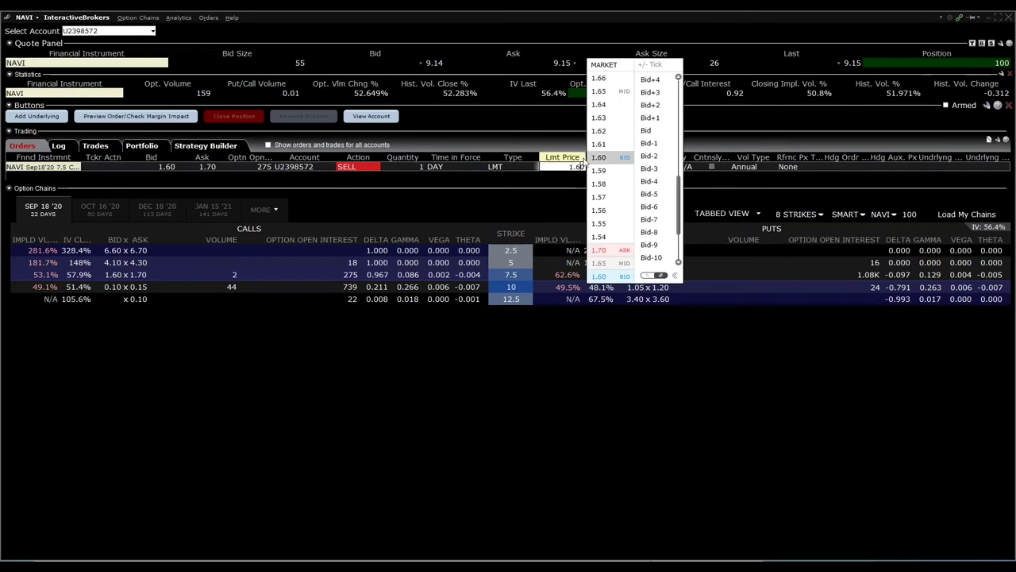
pyautogui.click(600, 91)
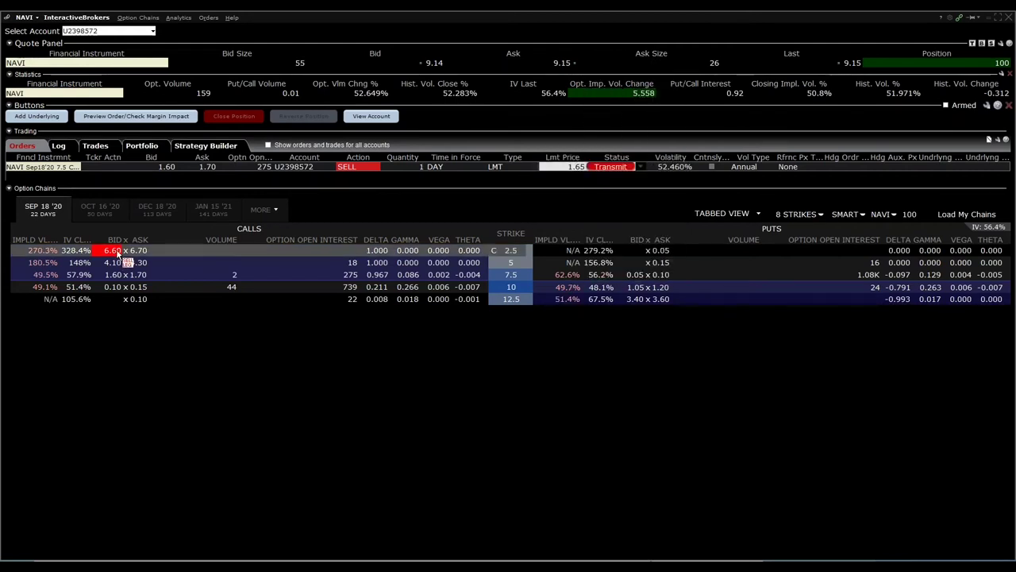
pyautogui.click(616, 167)
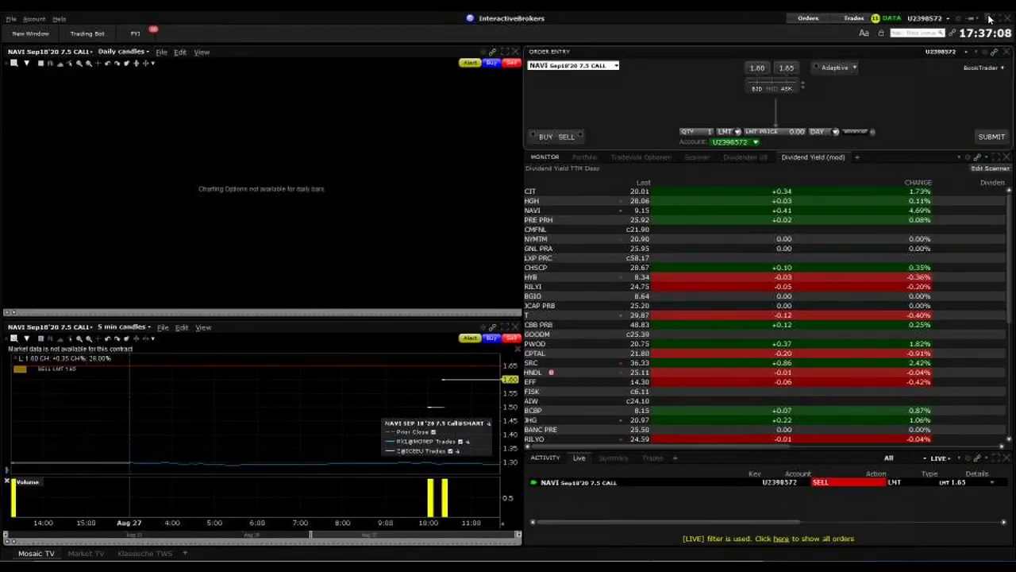
pyautogui.click(989, 17)
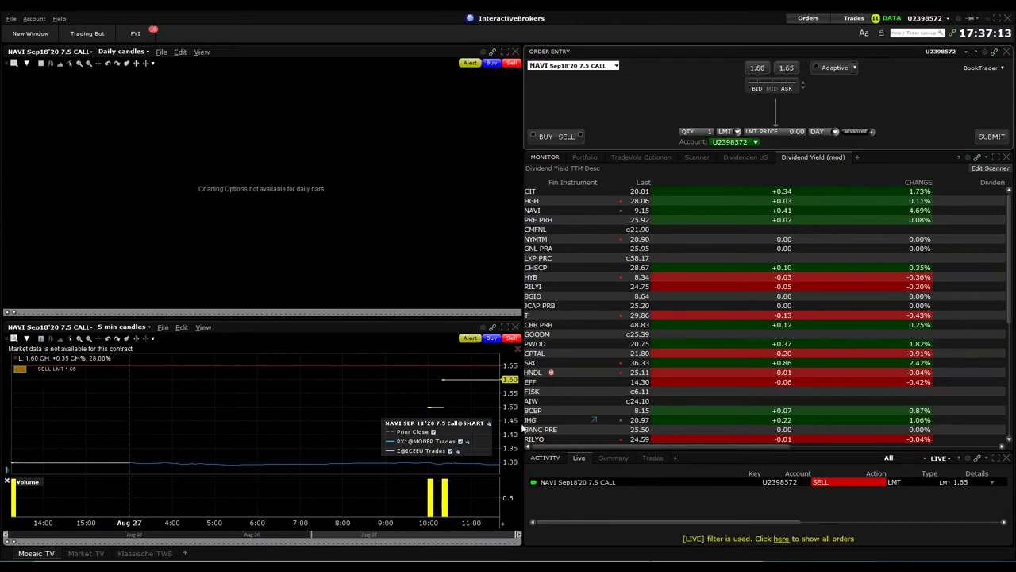
# Step: Look through the Dividend Yield scanner results, loading T and GDV into the linked charts
pyautogui.click(531, 304)
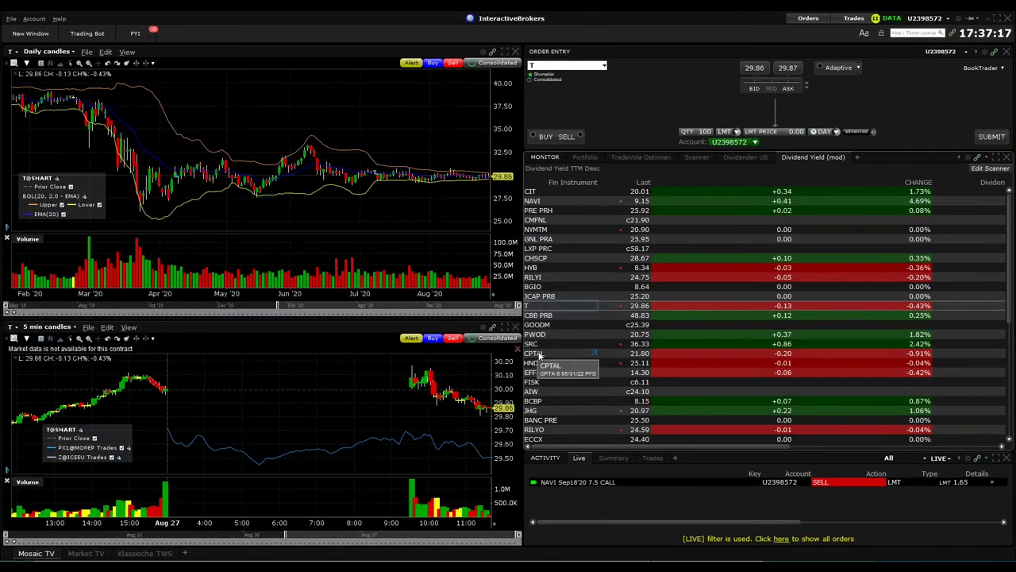
pyautogui.scroll(-4, 540, 348)
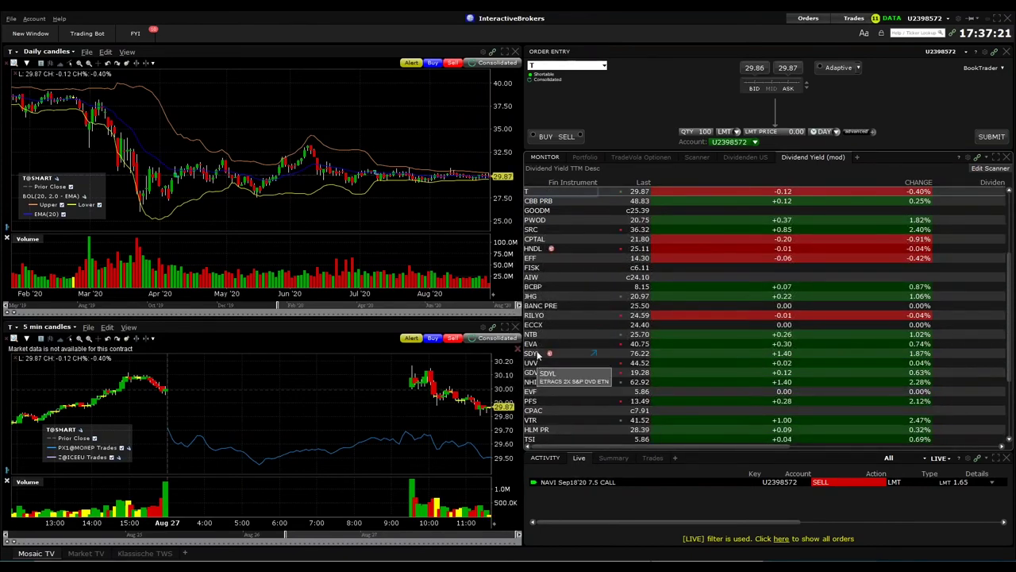
pyautogui.scroll(-1, 542, 353)
pyautogui.scroll(-3, 546, 357)
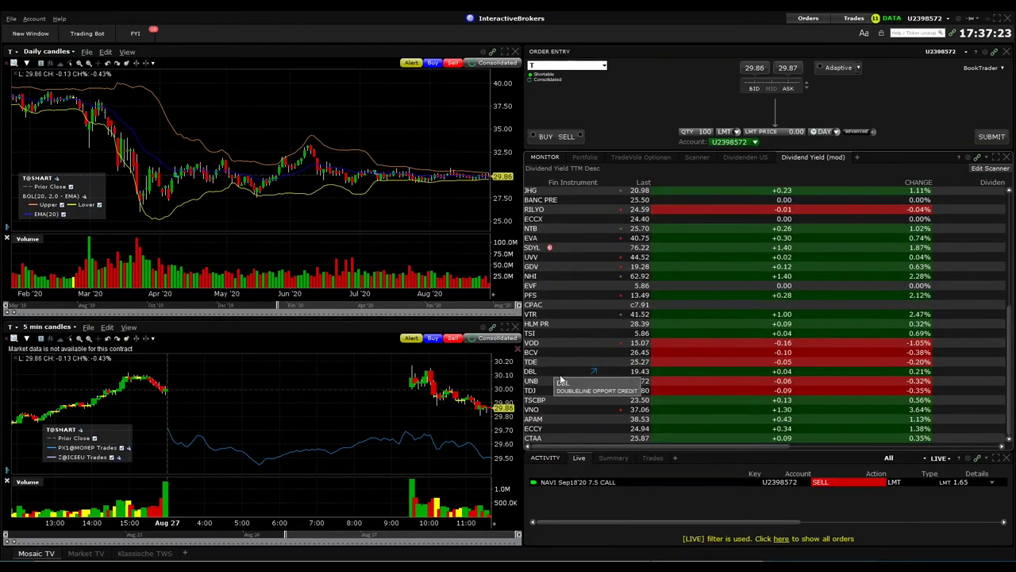
pyautogui.click(538, 269)
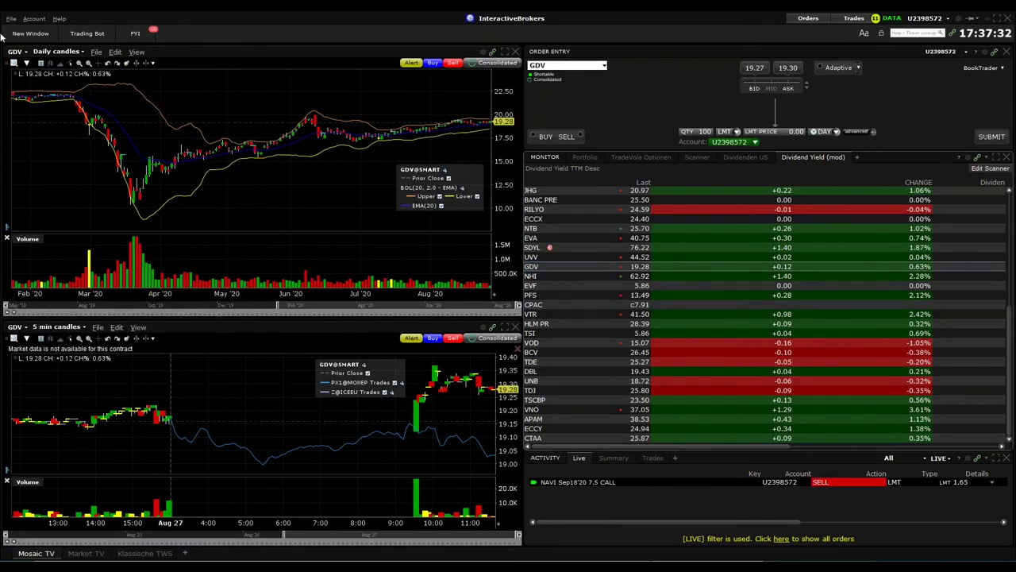
# Step: Open the Dividend Calendar for GDV, review its upcoming dividend schedule, and close the calendar
pyautogui.click(30, 34)
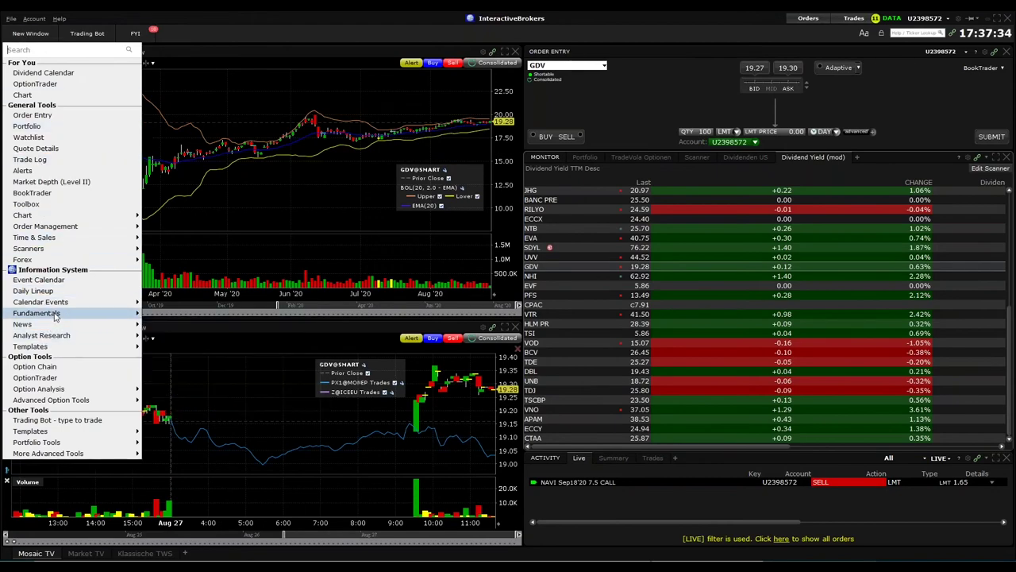
pyautogui.moveTo(59, 315)
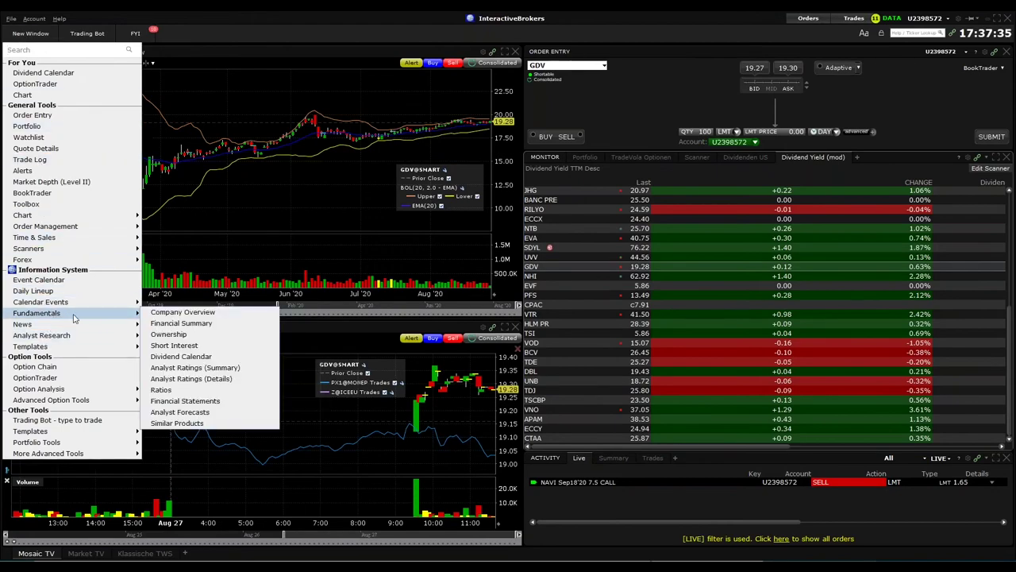
pyautogui.click(202, 357)
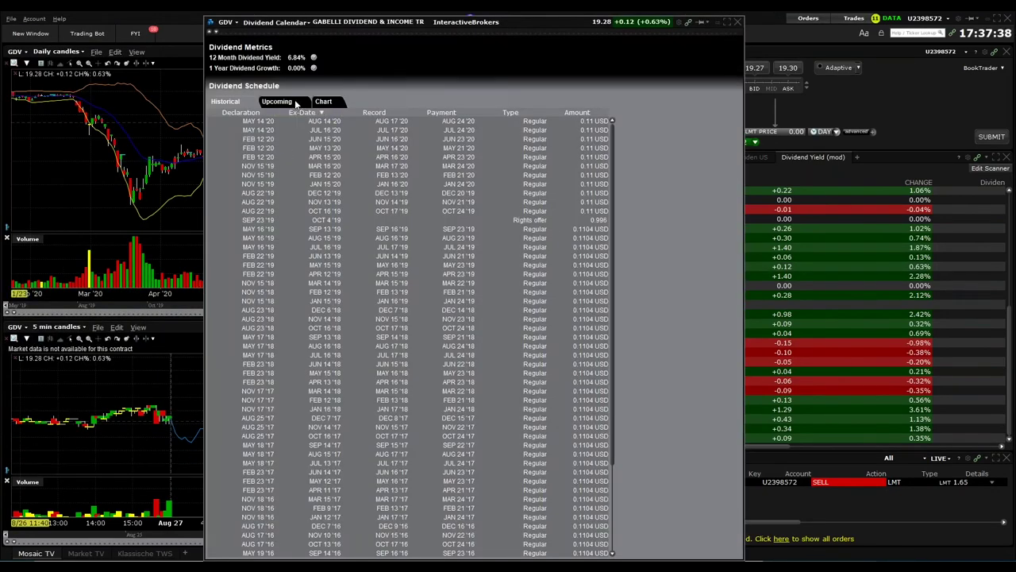
pyautogui.click(278, 102)
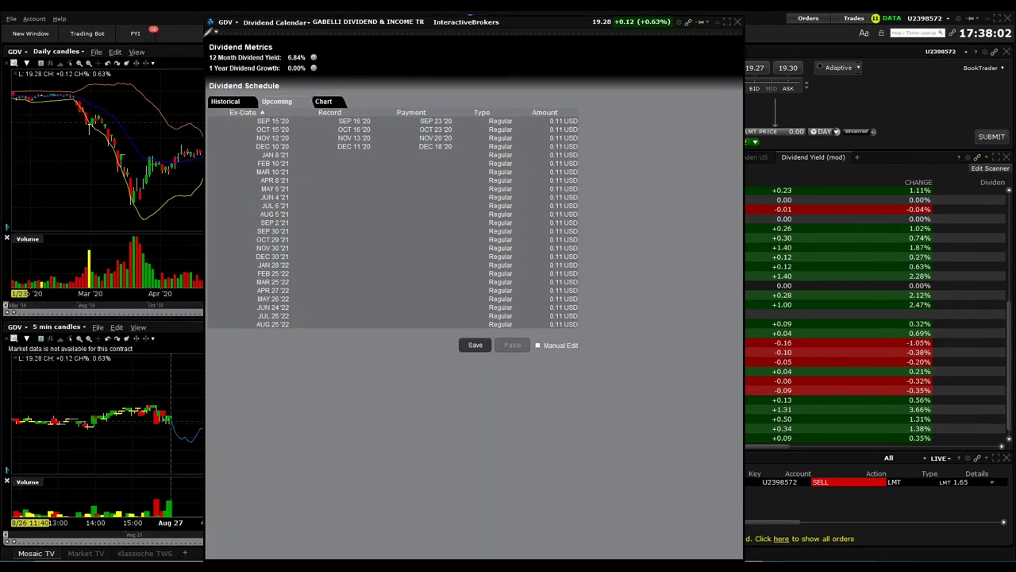
pyautogui.moveTo(210, 39)
pyautogui.mouseDown()
pyautogui.moveTo(209, 71)
pyautogui.moveTo(328, 68)
pyautogui.moveTo(330, 38)
pyautogui.moveTo(211, 36)
pyautogui.mouseUp()
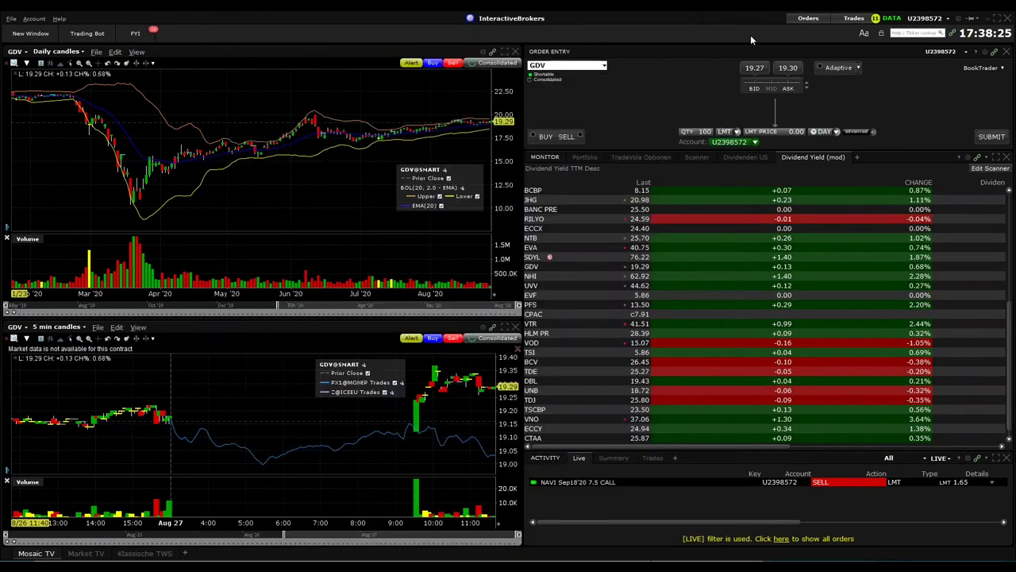
pyautogui.click(737, 21)
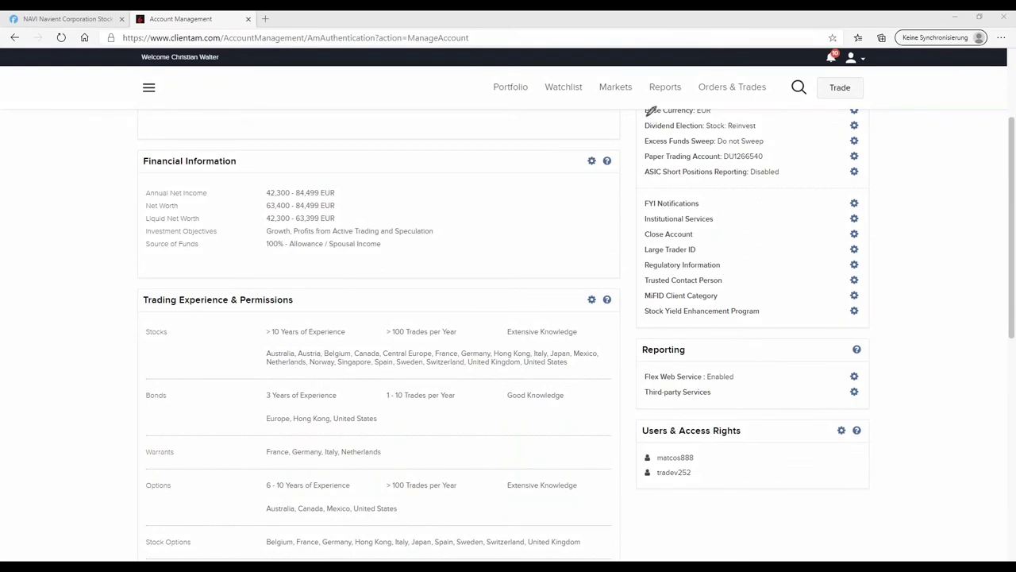
# Step: Open the Dividend Election settings in the browser's Account Management page and return to Trader Workstation
pyautogui.moveTo(647, 108)
pyautogui.mouseDown()
pyautogui.moveTo(659, 133)
pyautogui.moveTo(854, 131)
pyautogui.moveTo(852, 111)
pyautogui.moveTo(645, 111)
pyautogui.mouseUp()
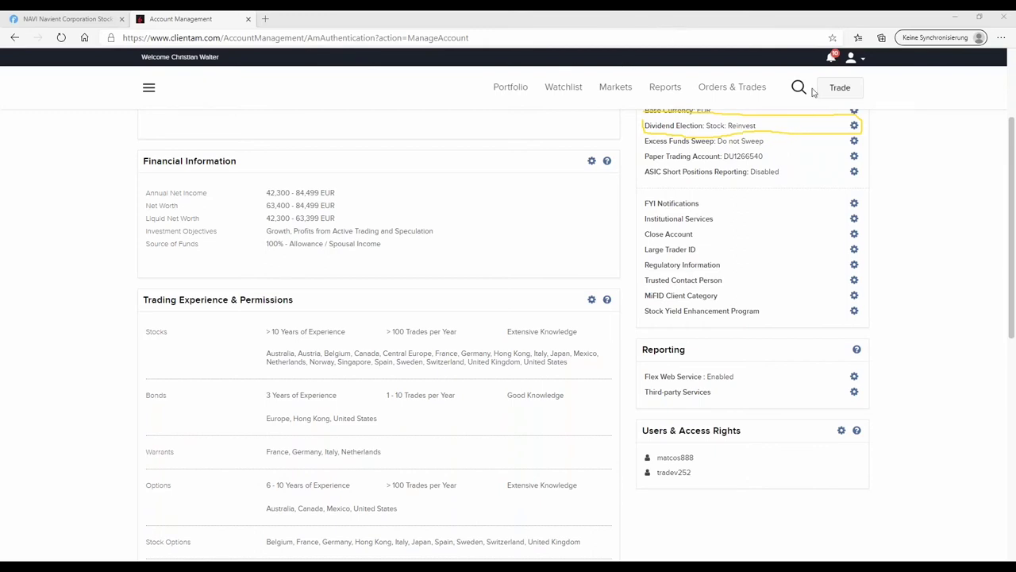
pyautogui.click(854, 127)
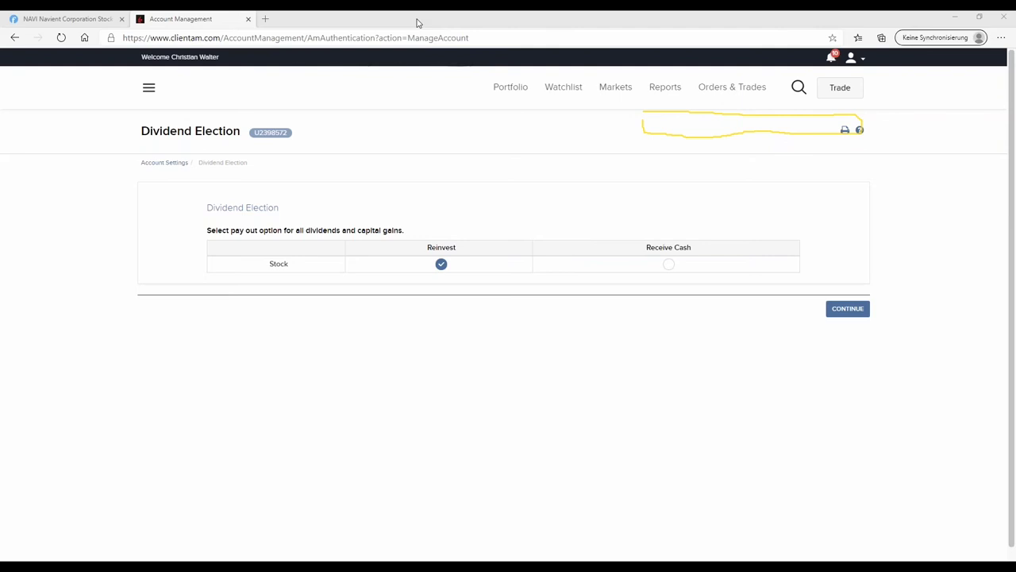
pyautogui.hotkey('alt', 'Tab')
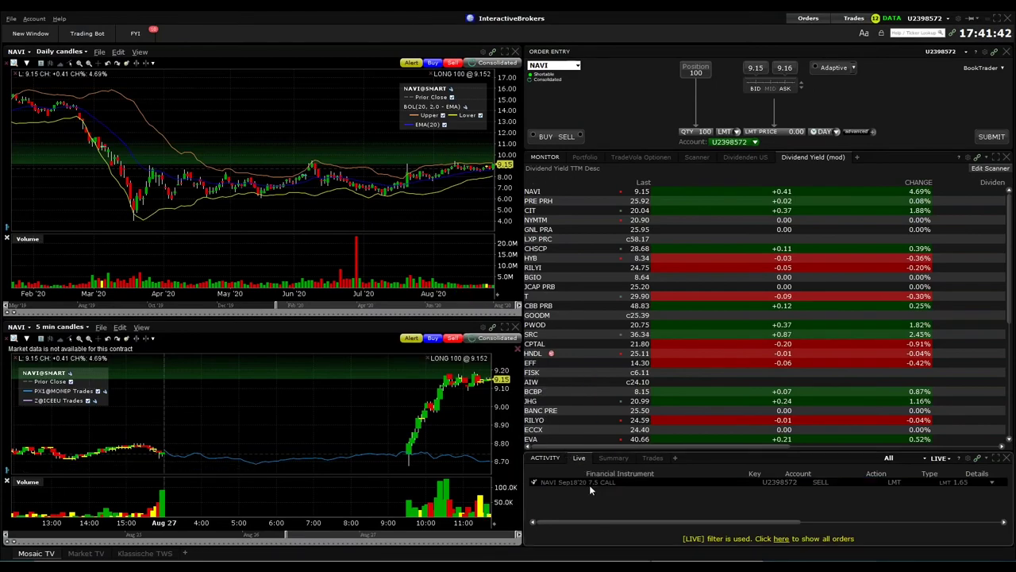
pyautogui.moveTo(585, 476)
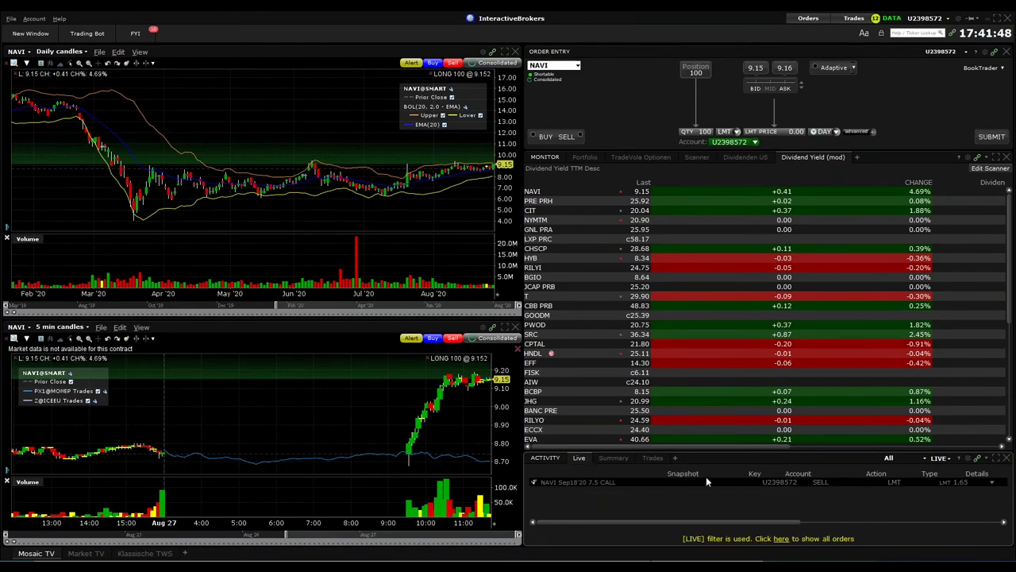
pyautogui.moveTo(715, 474)
pyautogui.moveTo(755, 475)
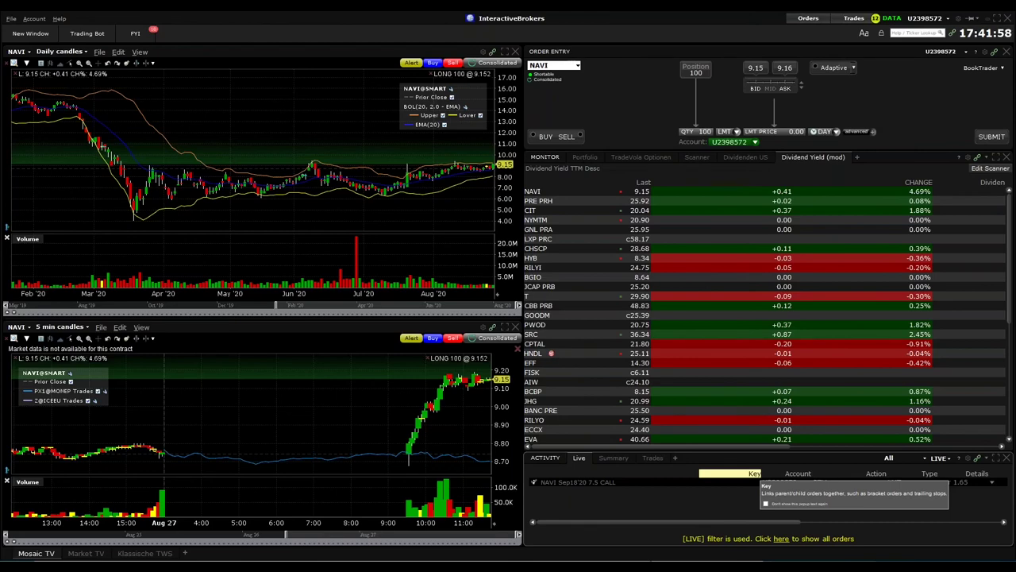
# Step: Draw a horizontal line at about 7.56 on NAVI's daily chart and enlarge the chart with wider candles
pyautogui.rightClick(156, 68)
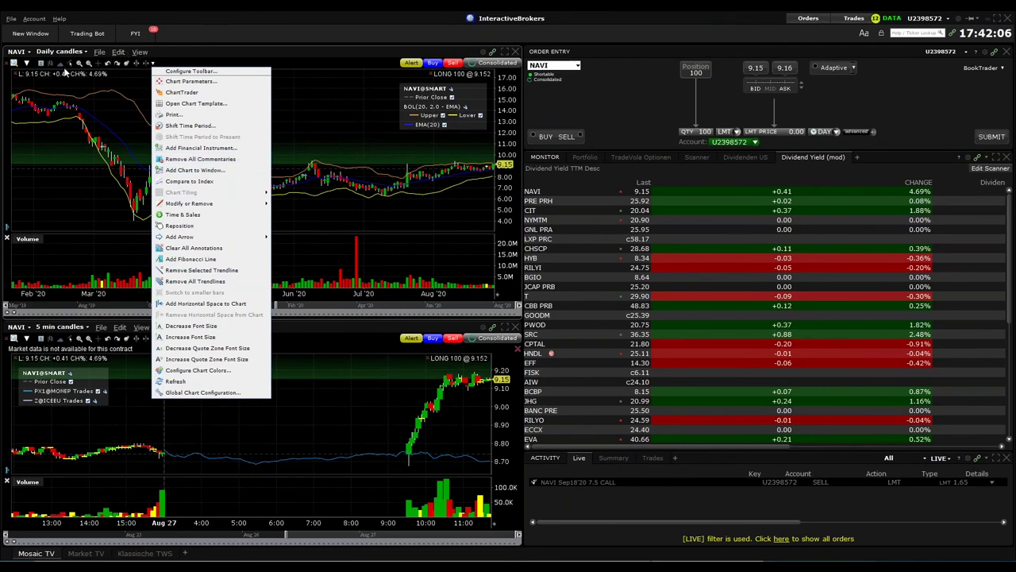
pyautogui.click(72, 70)
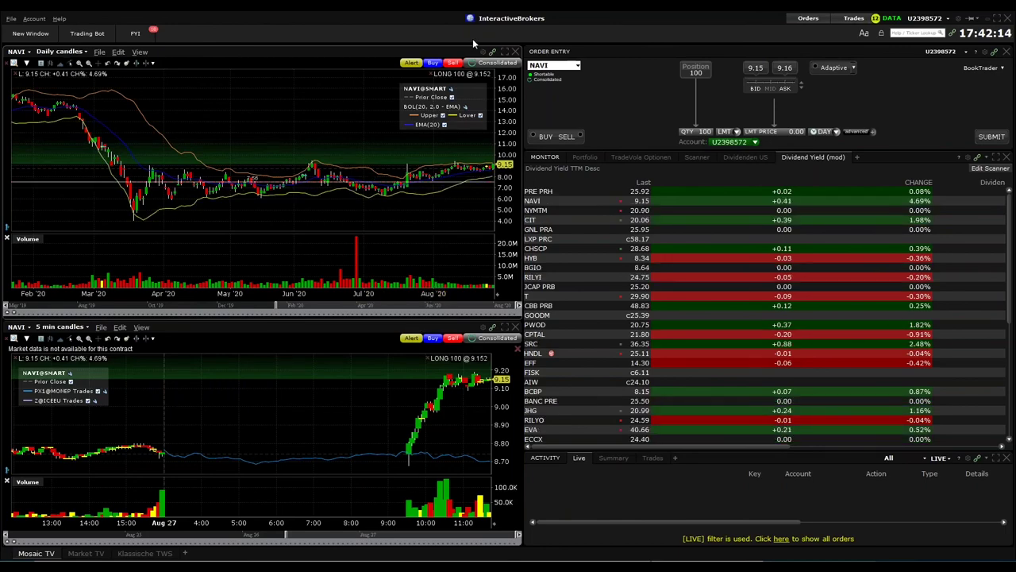
pyautogui.click(504, 52)
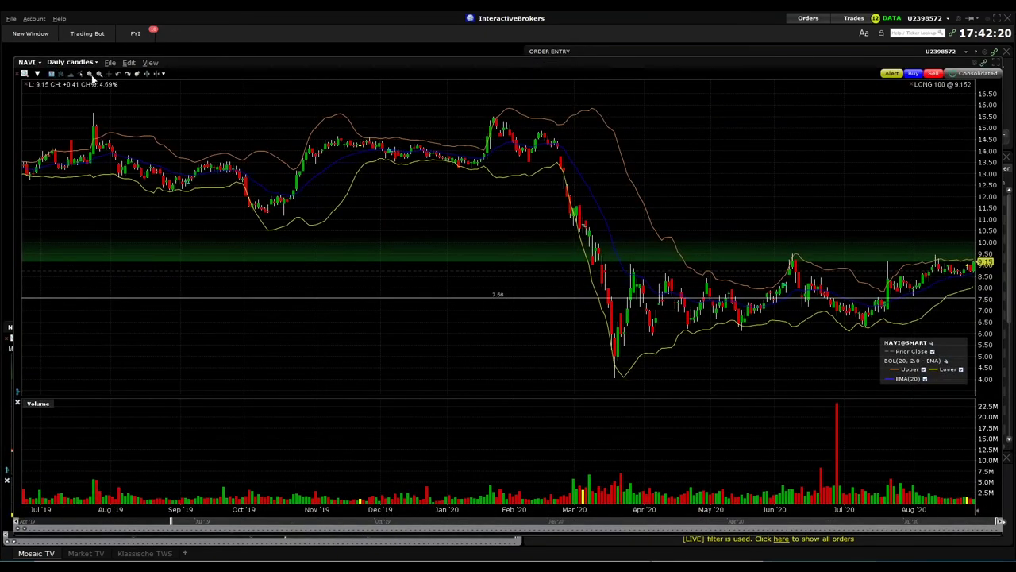
pyautogui.click(145, 74)
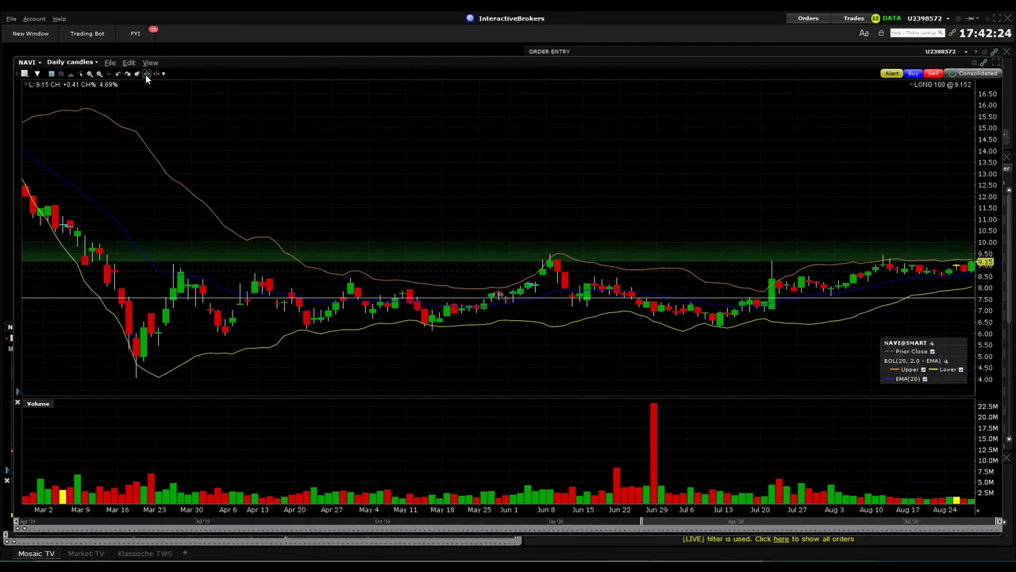
pyautogui.click(145, 74)
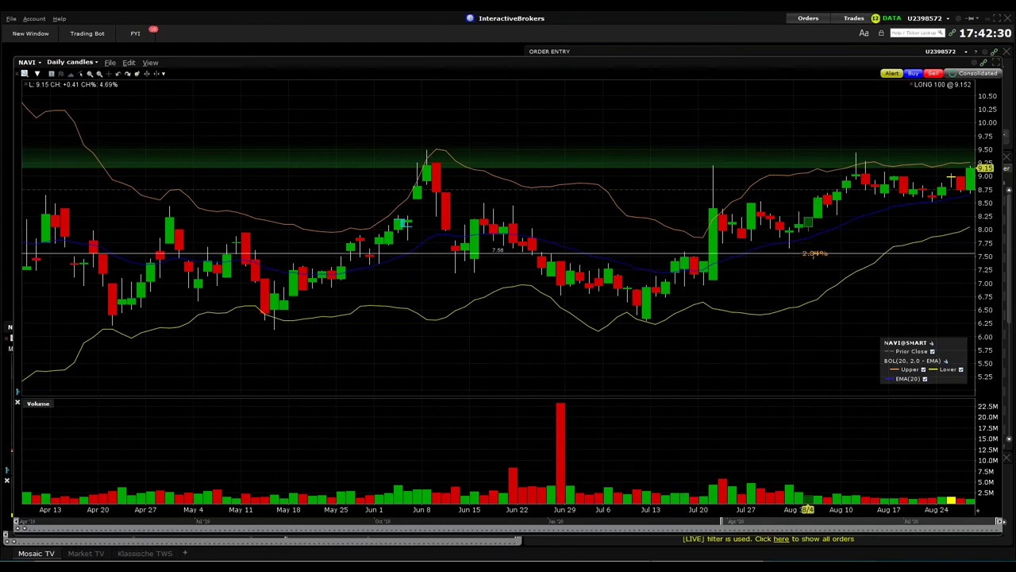
# Step: Undo the stray trendline on NAVI's daily chart and move the horizontal line to 7.50
pyautogui.rightClick(812, 255)
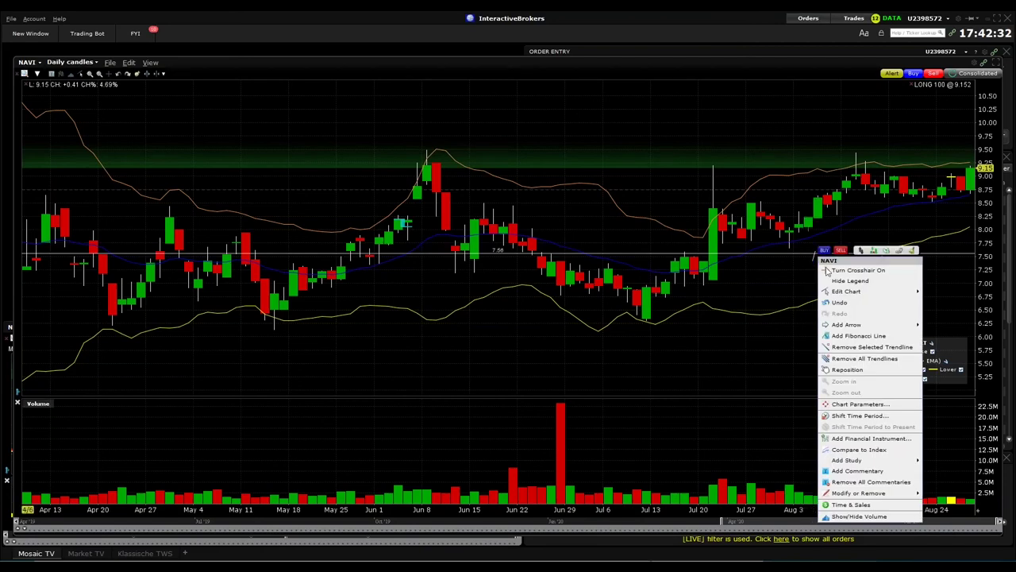
pyautogui.click(839, 302)
pyautogui.moveTo(809, 260); pyautogui.dragTo(812, 255)
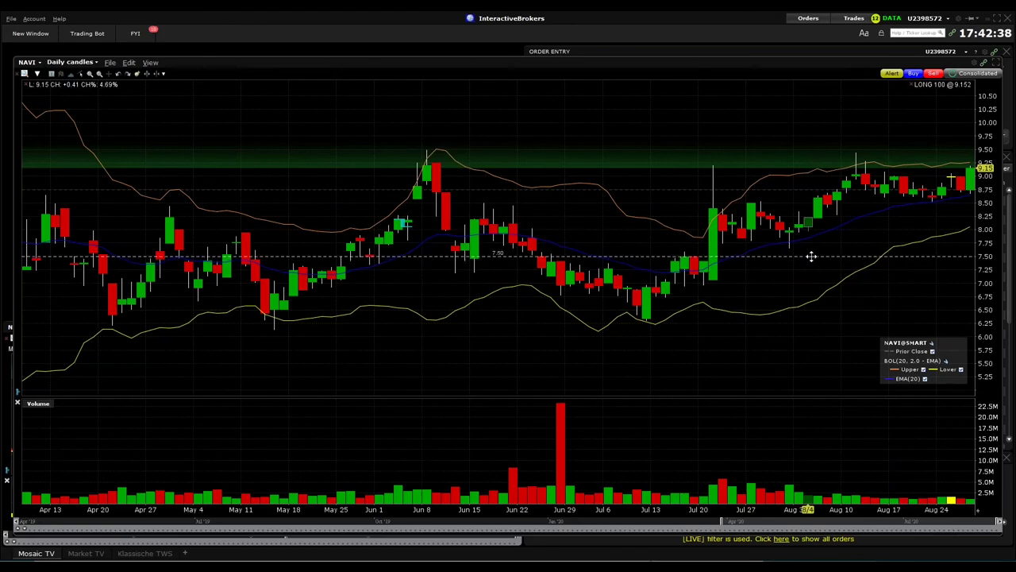
pyautogui.click(689, 354)
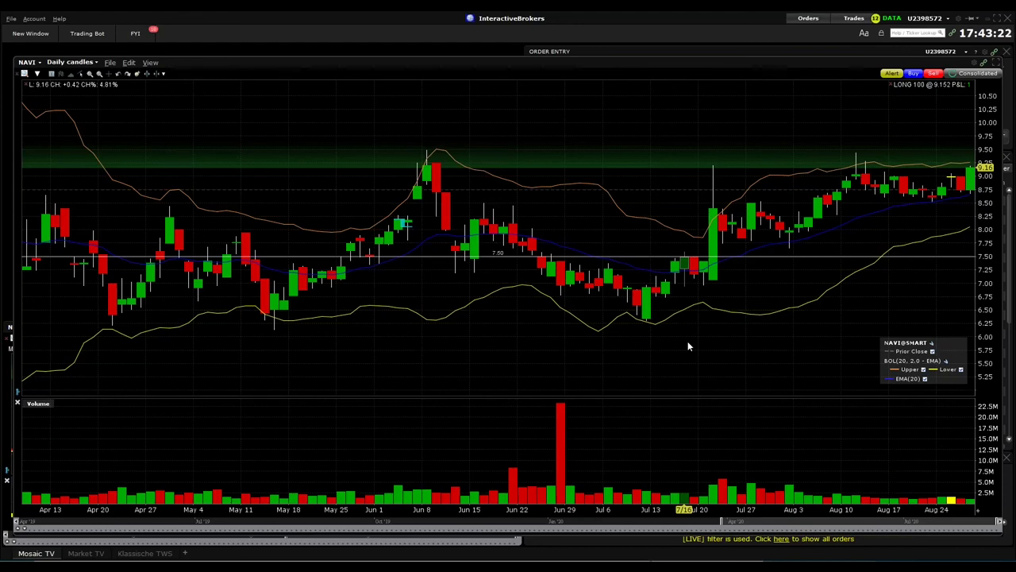
# Step: Check NAVI's upcoming dividends in the Dividend Calendar, close it, and restore the daily chart to its normal size
pyautogui.click(46, 35)
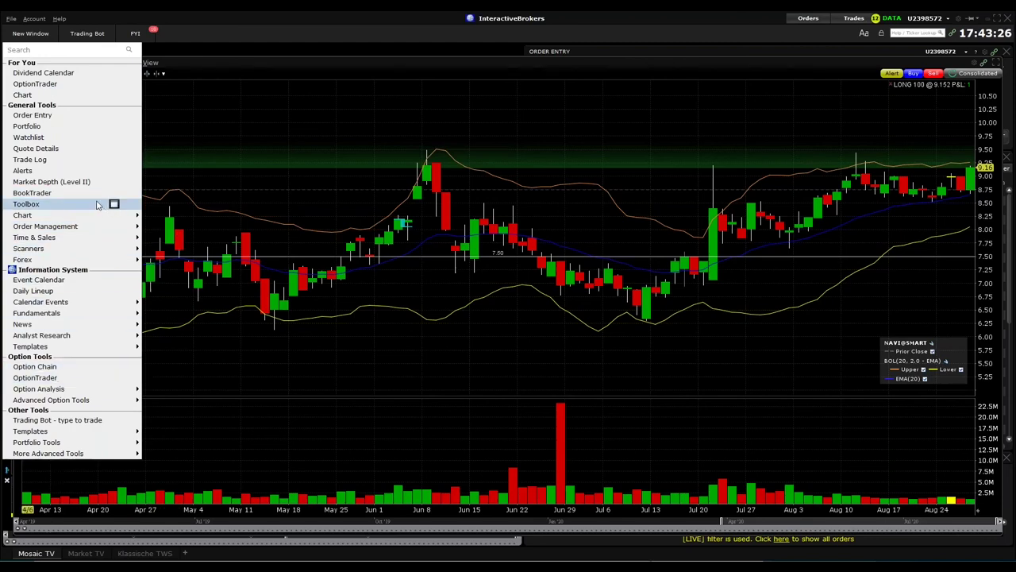
pyautogui.moveTo(89, 318)
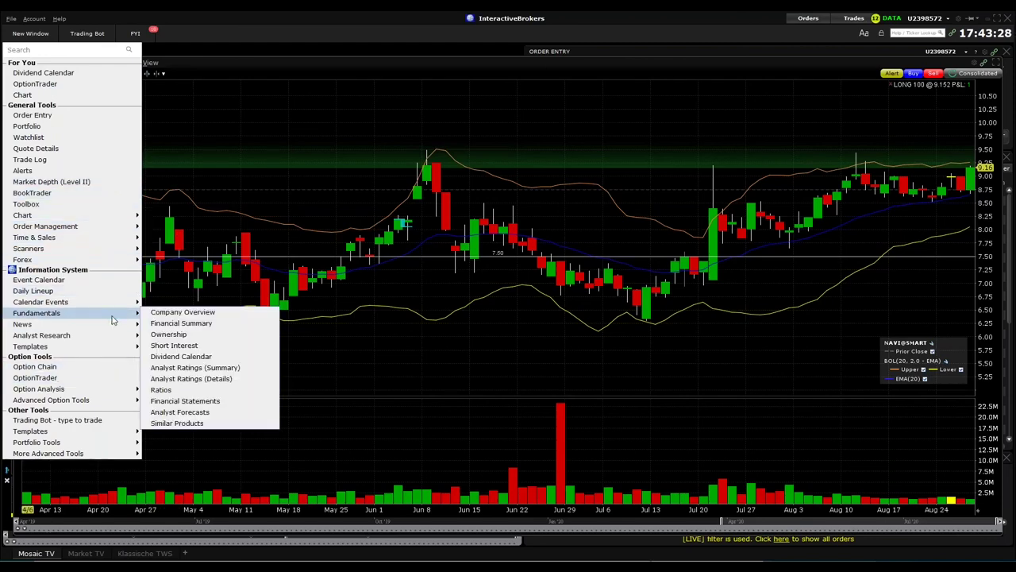
pyautogui.click(204, 357)
pyautogui.click(290, 104)
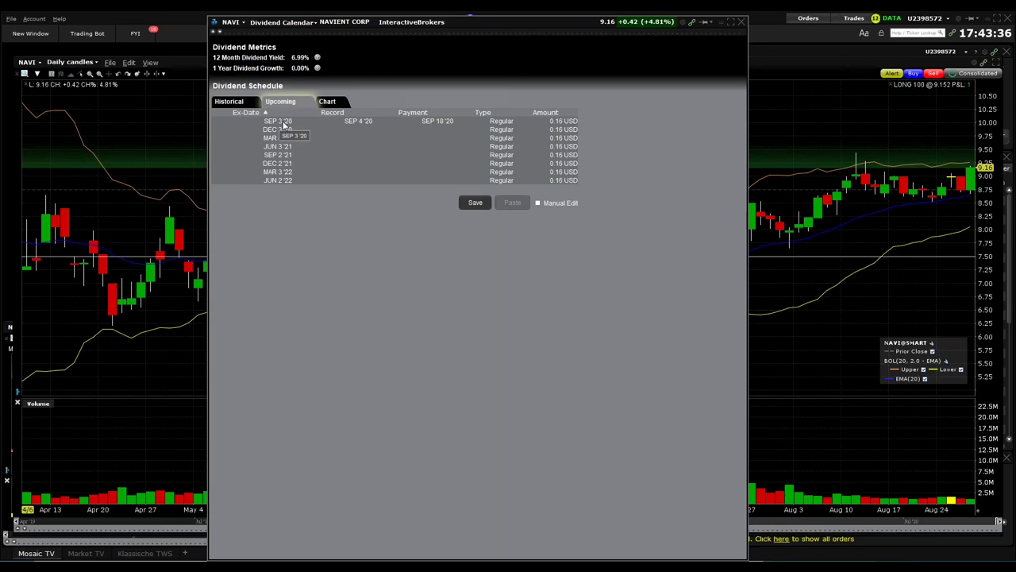
pyautogui.click(439, 122)
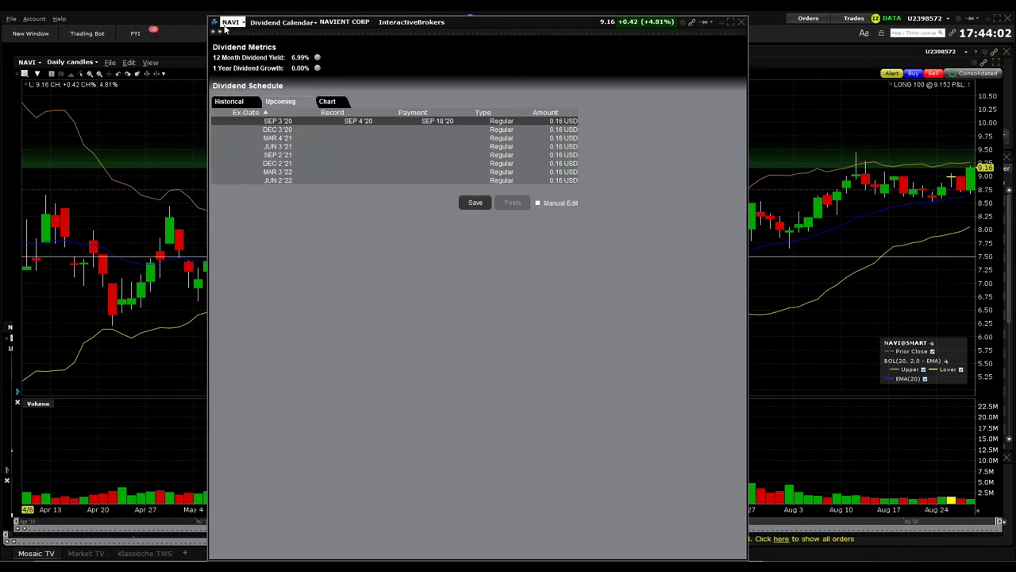
pyautogui.click(742, 23)
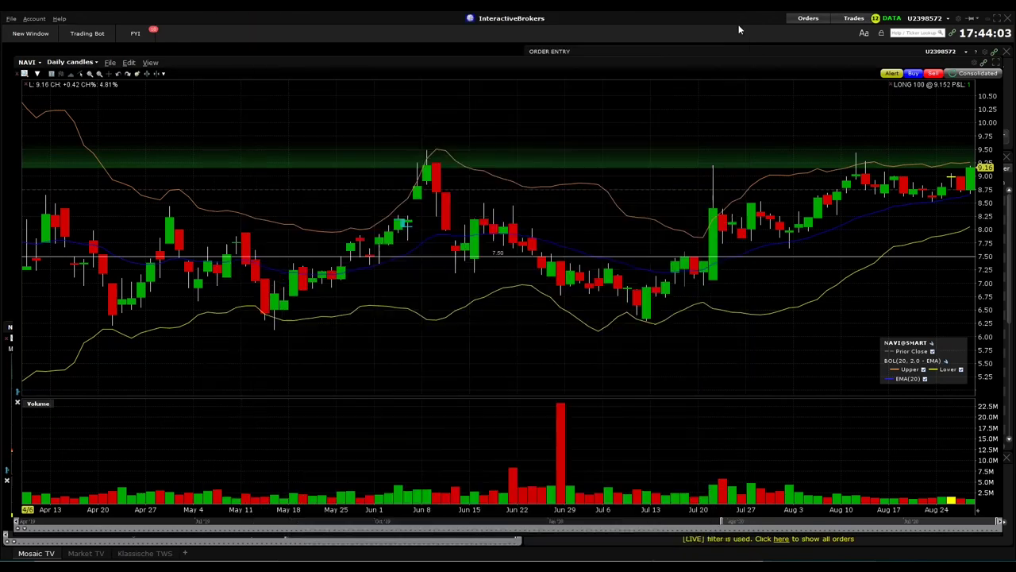
pyautogui.click(996, 67)
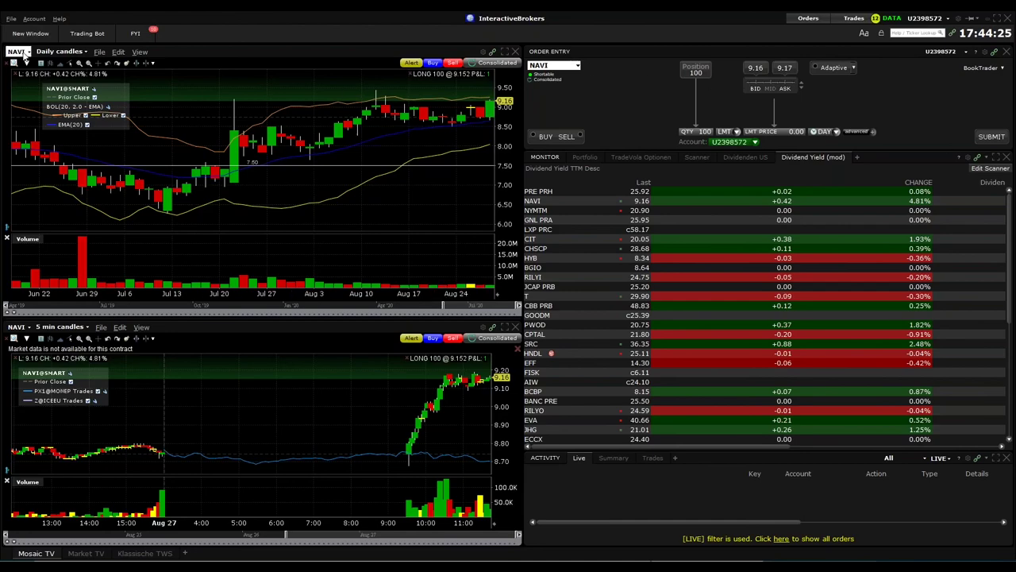
# Step: Load KHC into the linked daily and 5-minute charts
pyautogui.click(19, 53)
pyautogui.write('KHC')
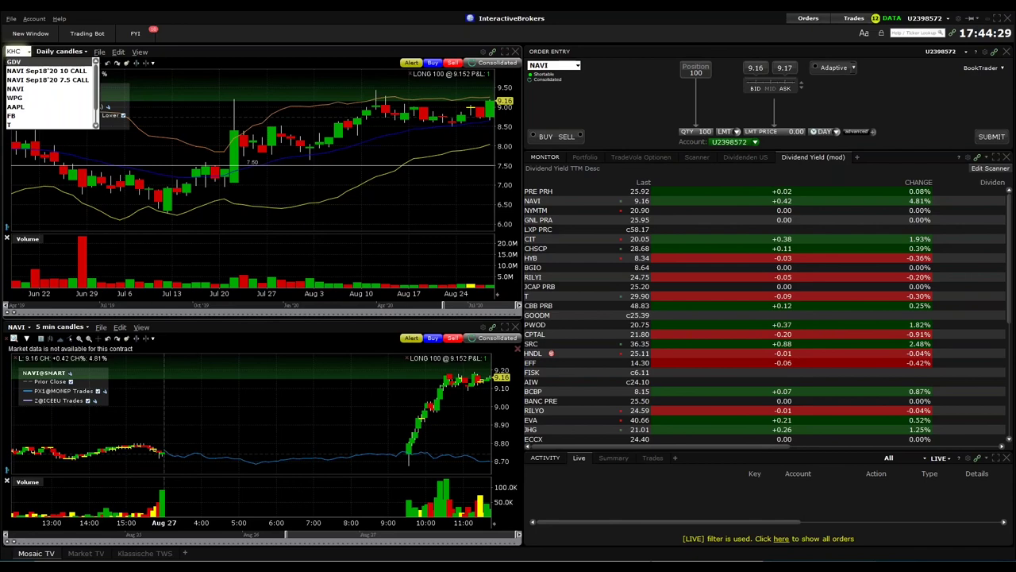
pyautogui.press('Return')
pyautogui.click(18, 66)
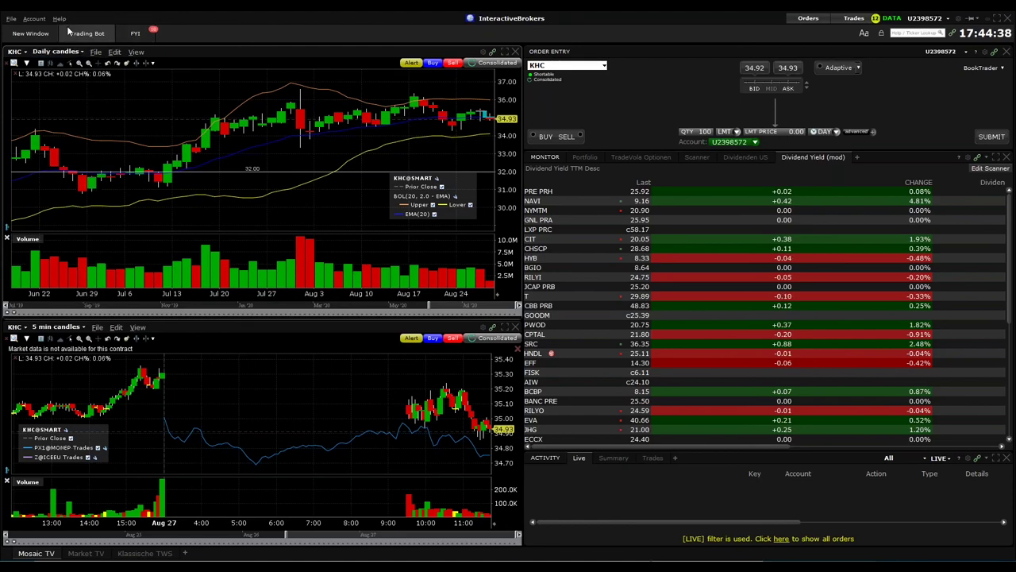
# Step: Open the Dividend Calendar for KHC and move it aside so its dividend history can be compared with the charts
pyautogui.click(30, 33)
pyautogui.moveTo(44, 341)
pyautogui.moveTo(120, 314)
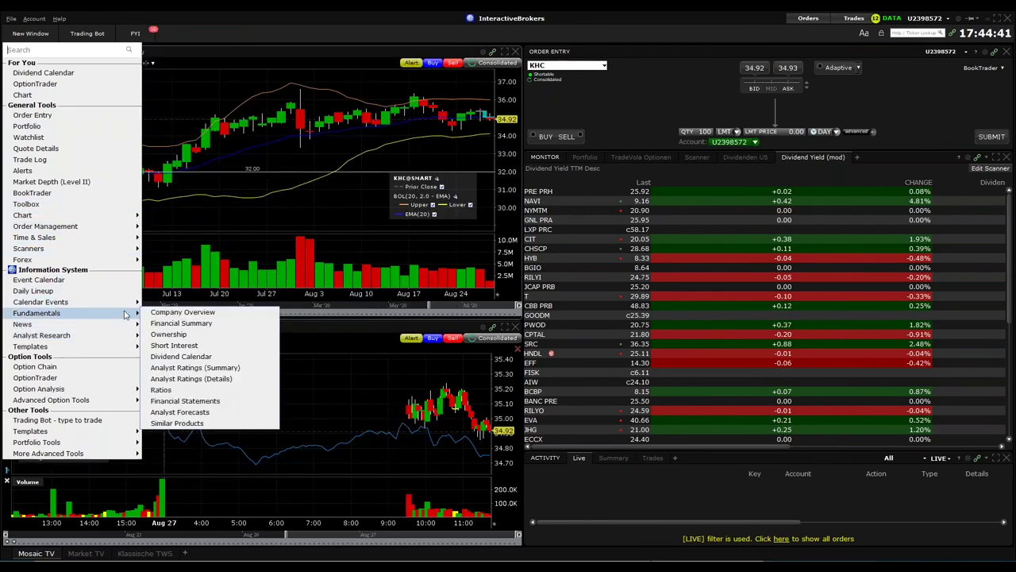
pyautogui.click(208, 357)
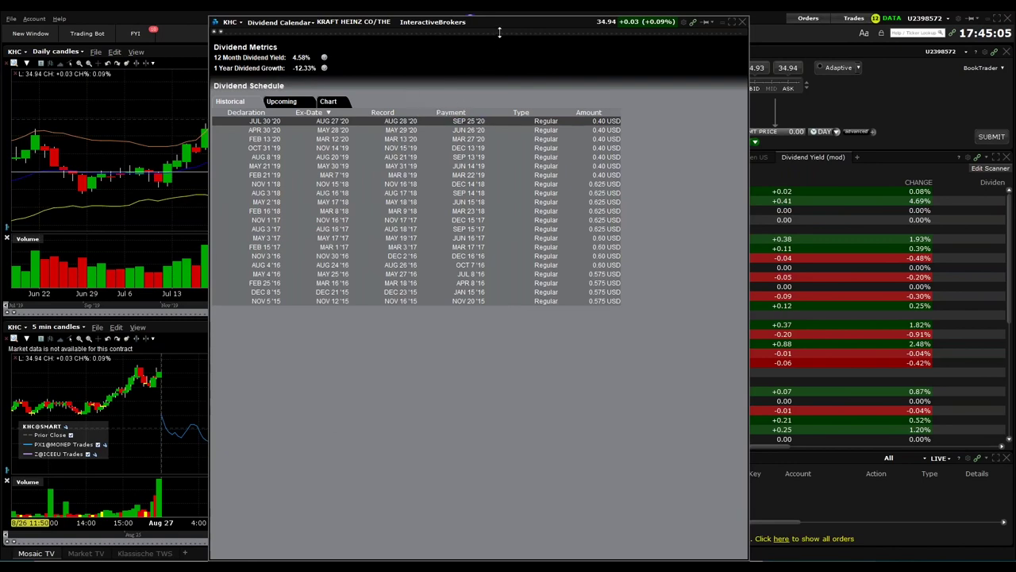
pyautogui.moveTo(340, 28); pyautogui.dragTo(691, 57)
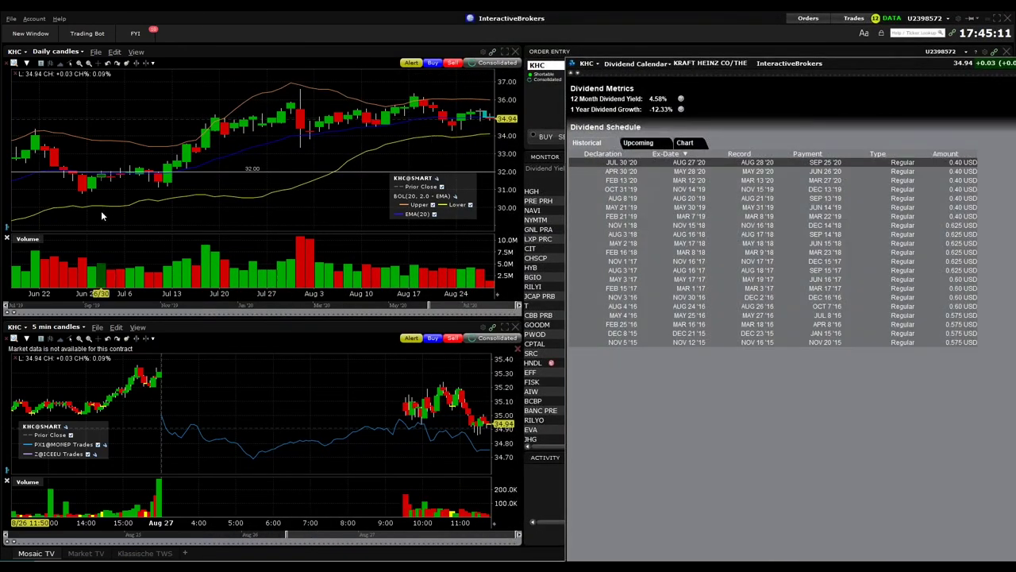
pyautogui.click(165, 375)
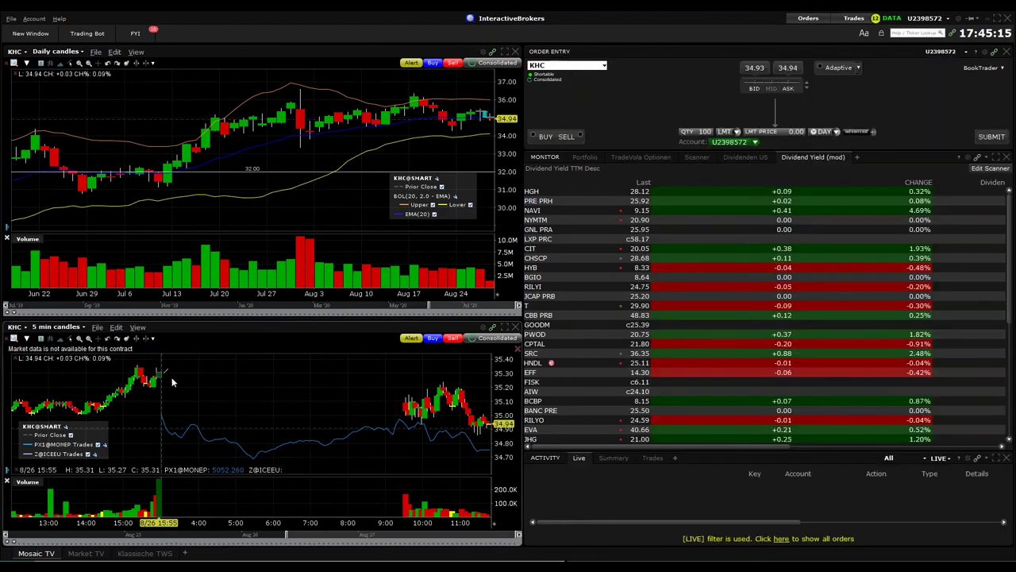
pyautogui.rightClick(166, 371)
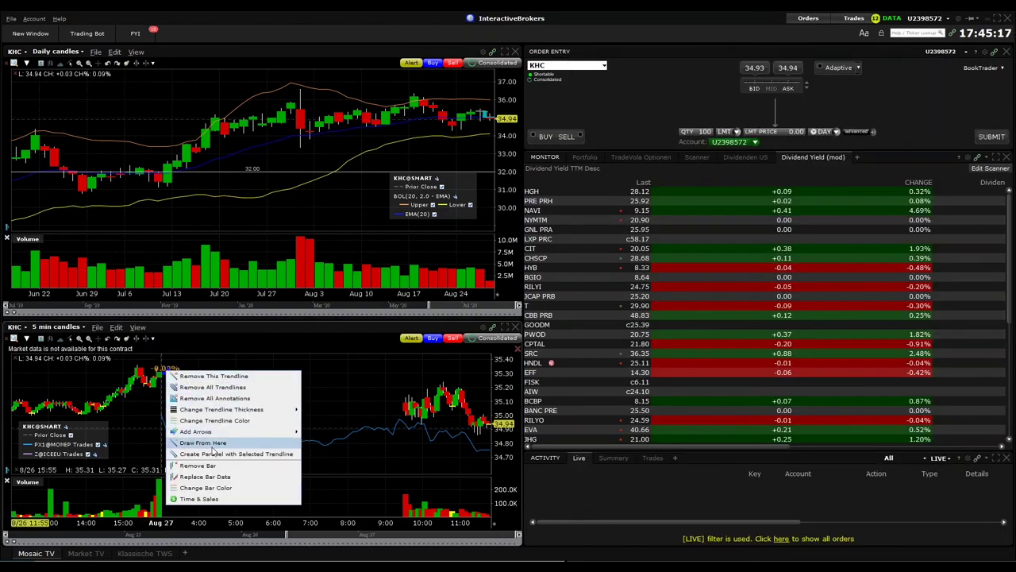
pyautogui.rightClick(325, 392)
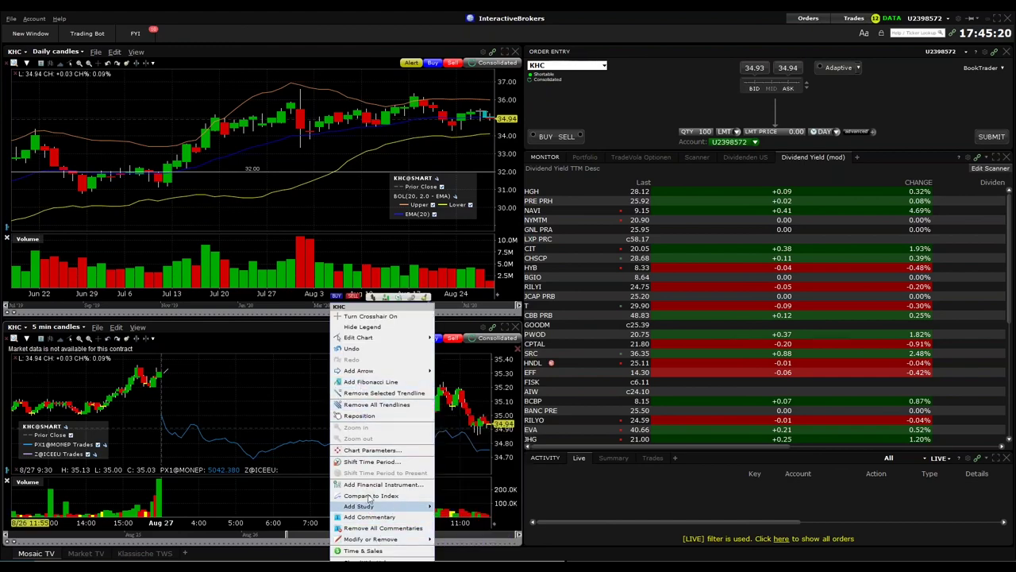
pyautogui.click(353, 349)
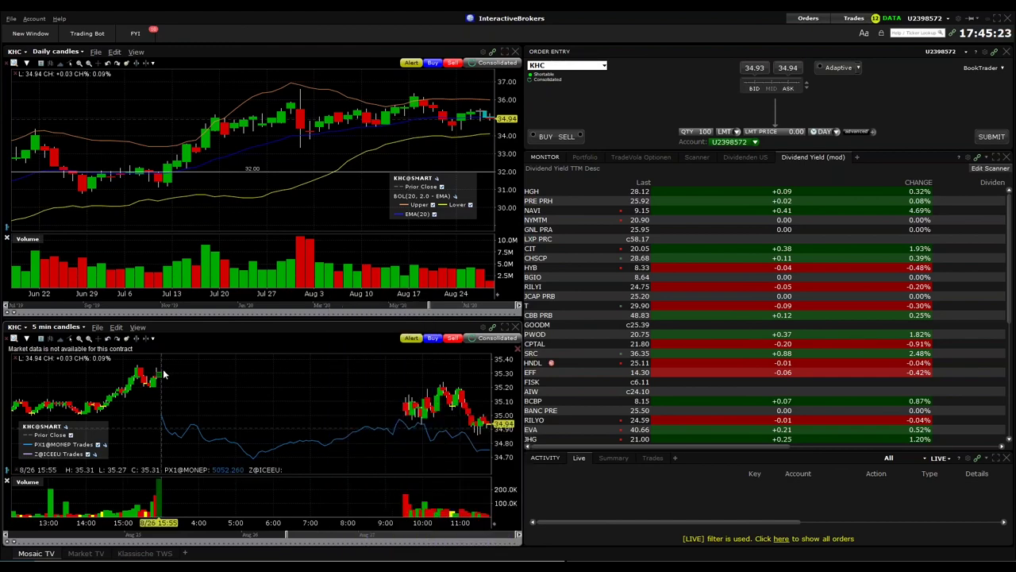